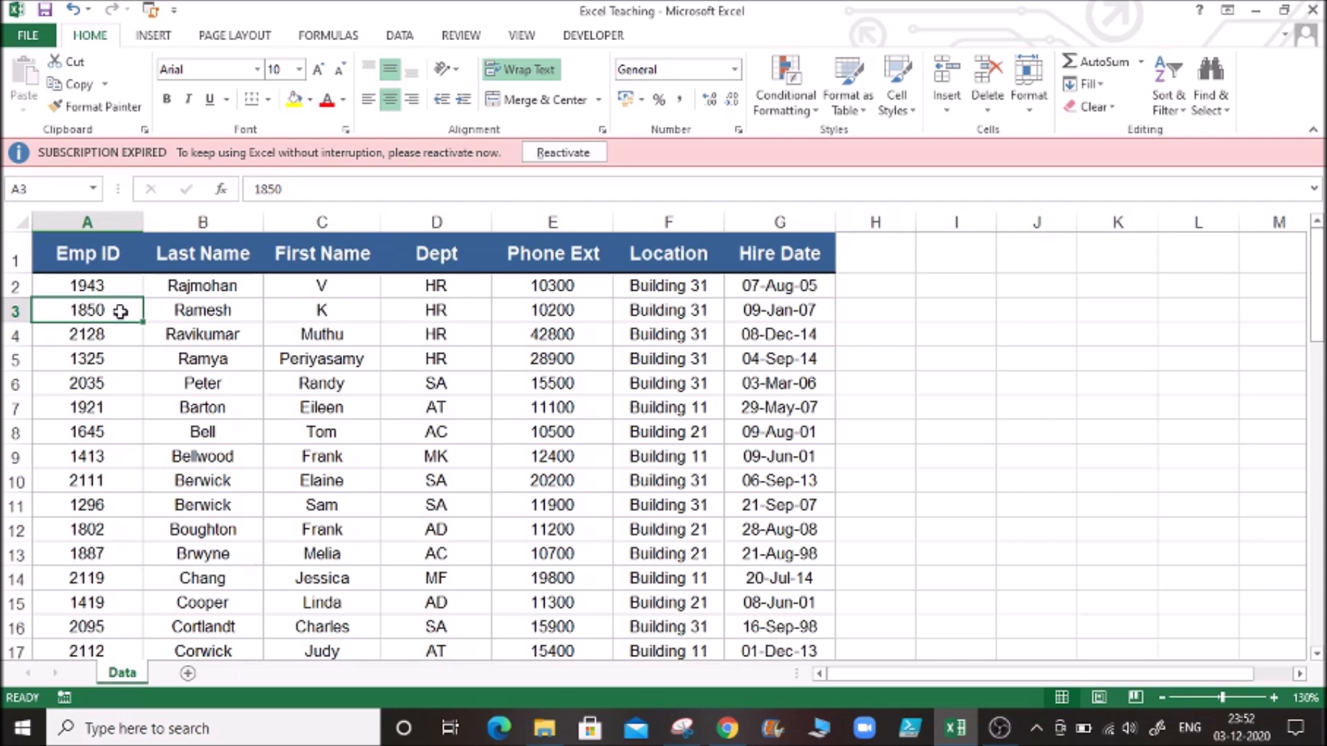
- Look over the employee table's column headers in row 1, from Emp ID across to Hire Date
{"action": "left_click", "coordinate": [225, 280]}
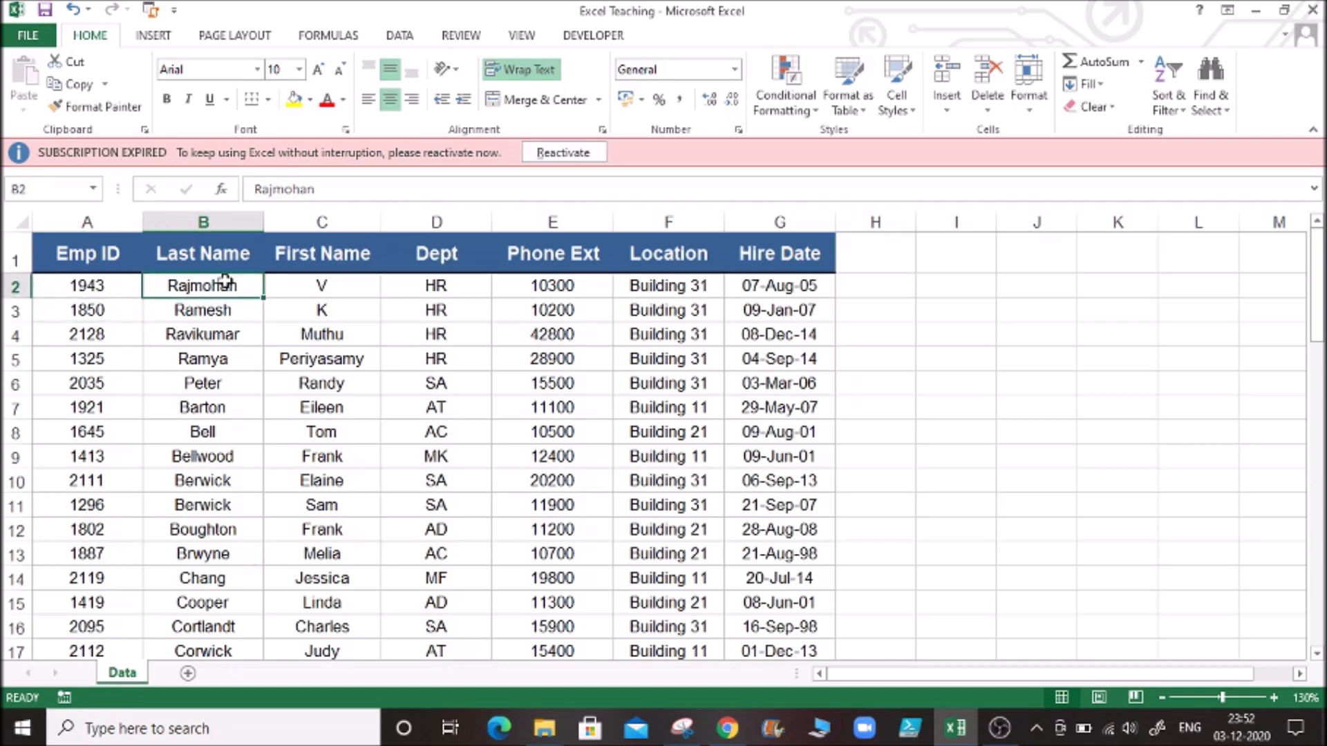
{"action": "left_click", "coordinate": [186, 254]}
{"action": "left_click", "coordinate": [113, 252]}
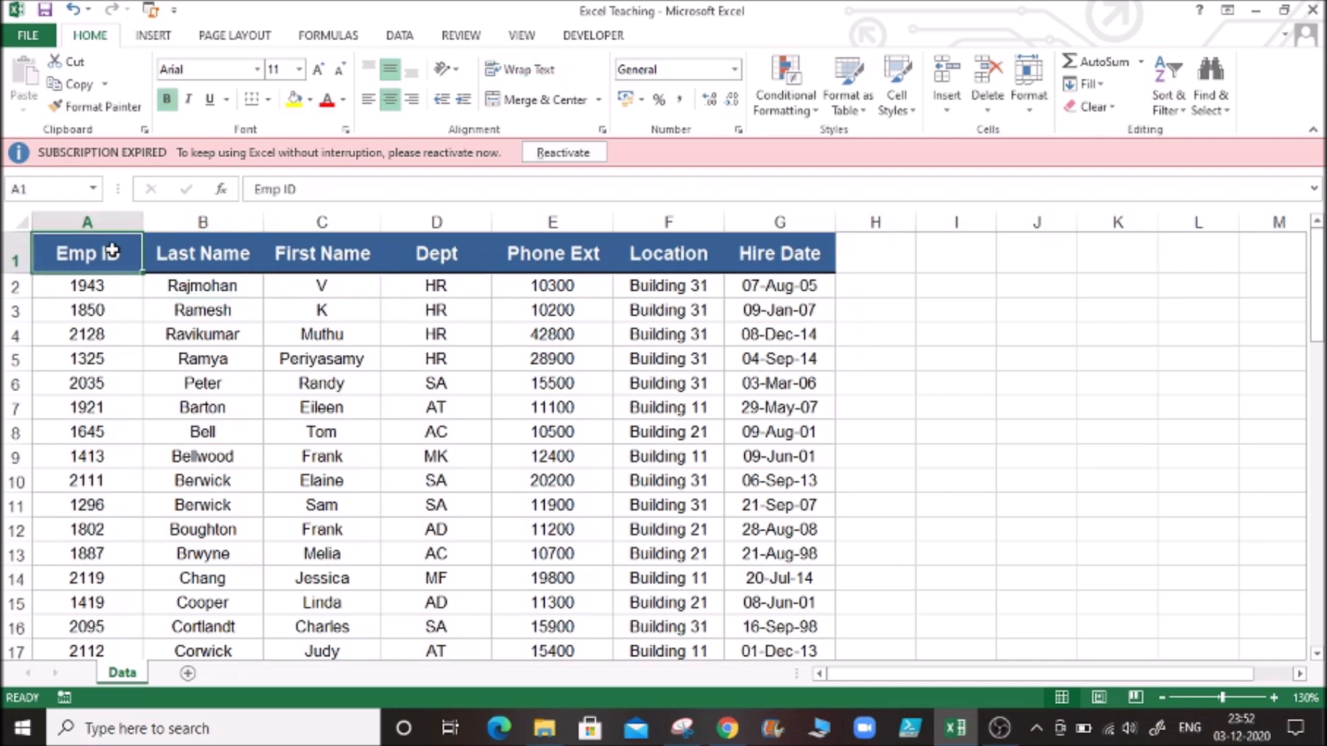
{"action": "left_click", "coordinate": [228, 282]}
{"action": "left_click", "coordinate": [111, 254]}
{"action": "key", "text": "Right"}
{"action": "key", "text": "Right"}
{"action": "key", "text": "Right"}
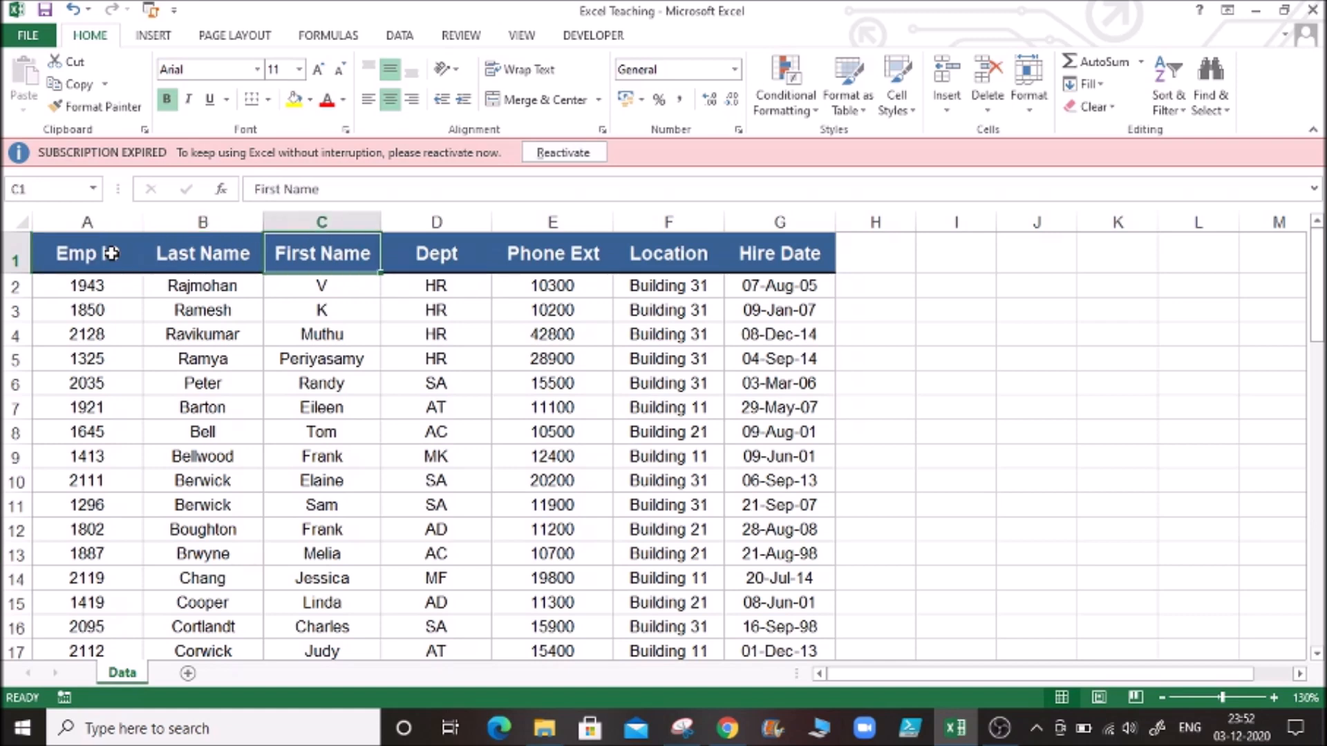
{"action": "key", "text": "Right"}
{"action": "key", "text": "Right"}
{"action": "key", "text": "Right"}
{"action": "key", "text": "Left"}
{"action": "key", "text": "Left"}
{"action": "key", "text": "Left"}
{"action": "key", "text": "Left"}
{"action": "key", "text": "Left"}
{"action": "key", "text": "Left"}
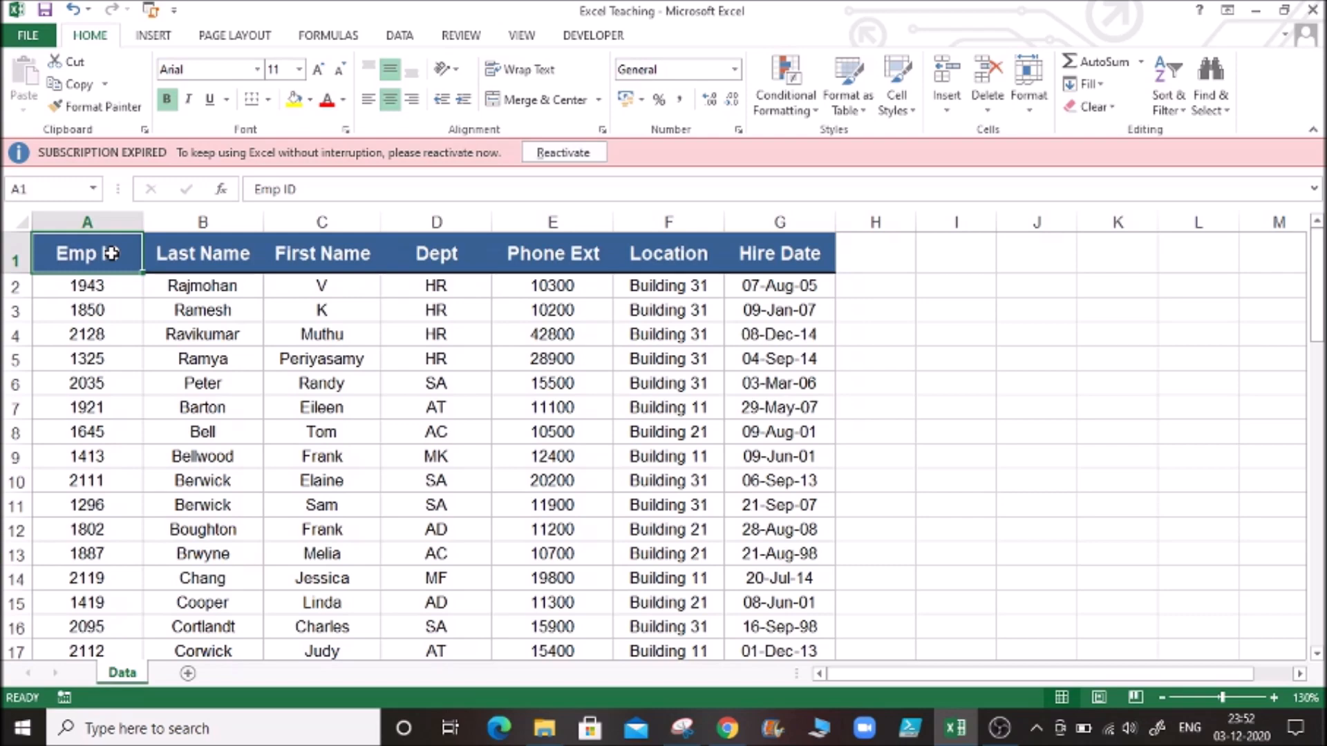
- Go to the last used cell of the Data sheet and return to cell A1
{"action": "key", "text": "ctrl+End"}
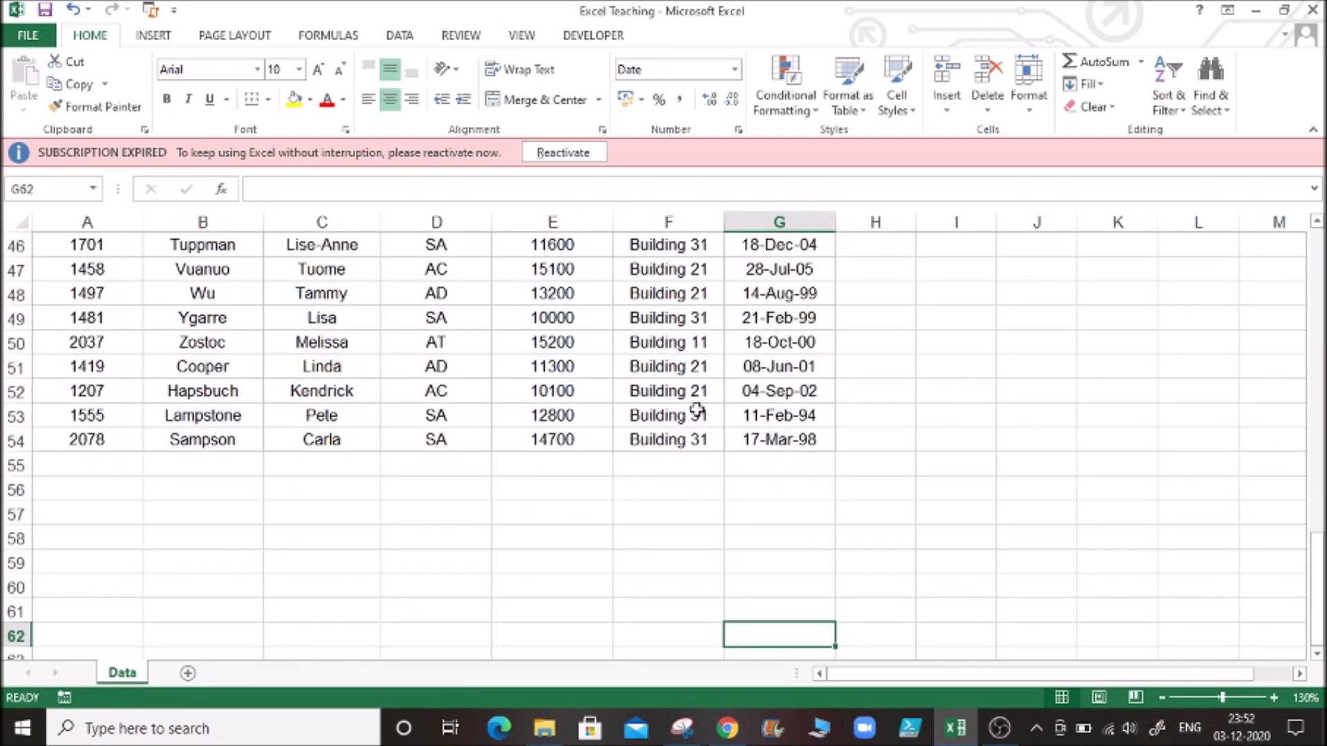
{"action": "key", "text": "Down"}
{"action": "key", "text": "ctrl+Home"}
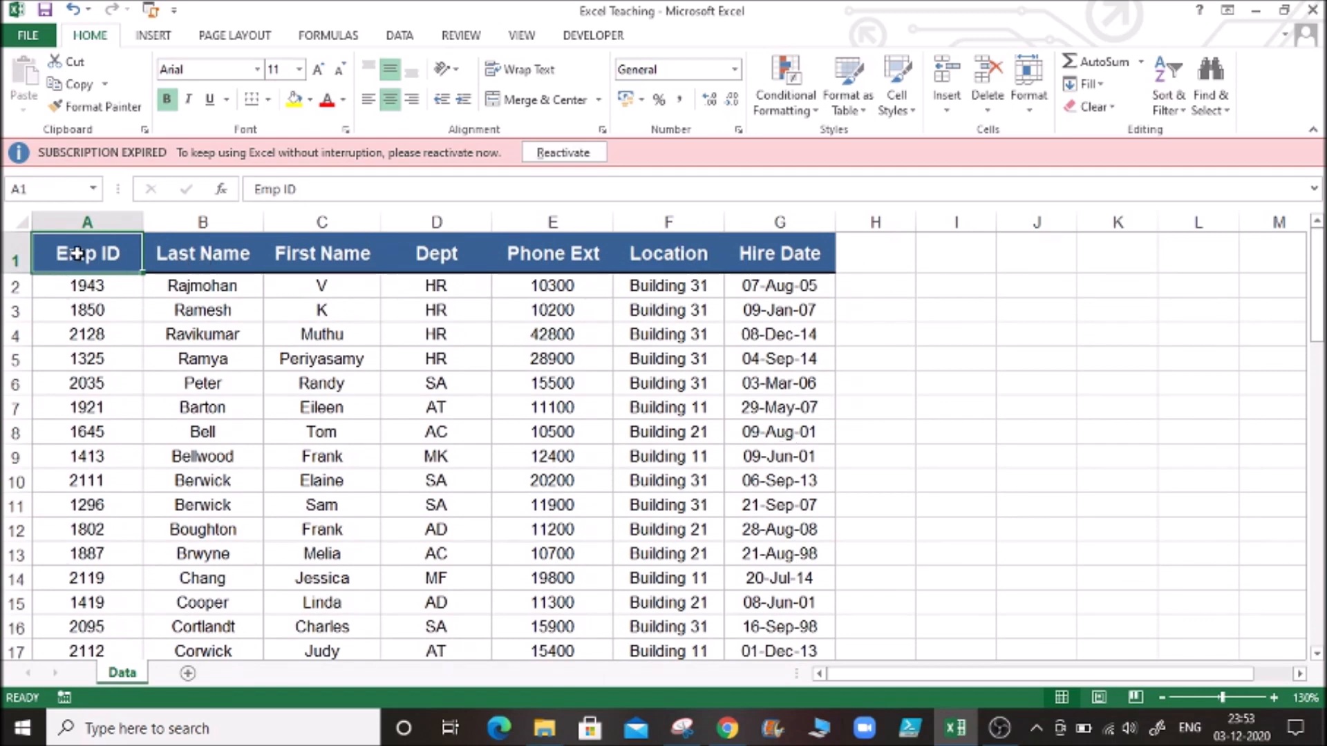
- Look through the employee records along the Last Name column to check the list for blank rows
{"action": "left_click", "coordinate": [224, 476]}
{"action": "key", "text": "Down"}
{"action": "key", "text": "Down"}
{"action": "key", "text": "Down"}
{"action": "key", "text": "Down"}
{"action": "key", "text": "Down"}
{"action": "key", "text": "Down"}
{"action": "key", "text": "Down"}
{"action": "key", "text": "Down"}
{"action": "key", "text": "Down"}
{"action": "key", "text": "Down"}
{"action": "key", "text": "Down"}
{"action": "key", "text": "Down"}
{"action": "key", "text": "Down"}
{"action": "key", "text": "Down"}
{"action": "key", "text": "Down"}
{"action": "key", "text": "Down"}
{"action": "key", "text": "Down"}
{"action": "key", "text": "Down"}
{"action": "key", "text": "Down"}
{"action": "key", "text": "Down"}
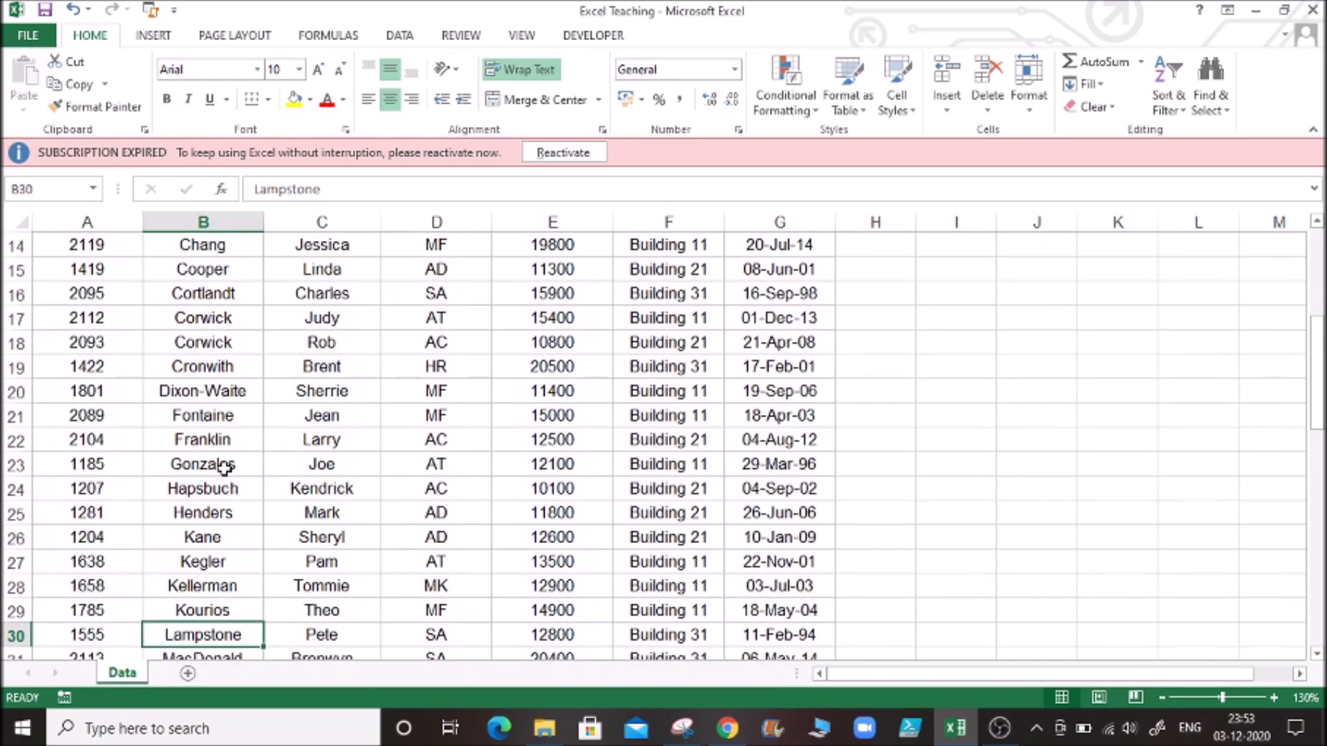
{"action": "key", "text": "ctrl+Up"}
{"action": "key", "text": "ctrl+Down"}
{"action": "key", "text": "Down"}
{"action": "key", "text": "Down"}
{"action": "key", "text": "Down"}
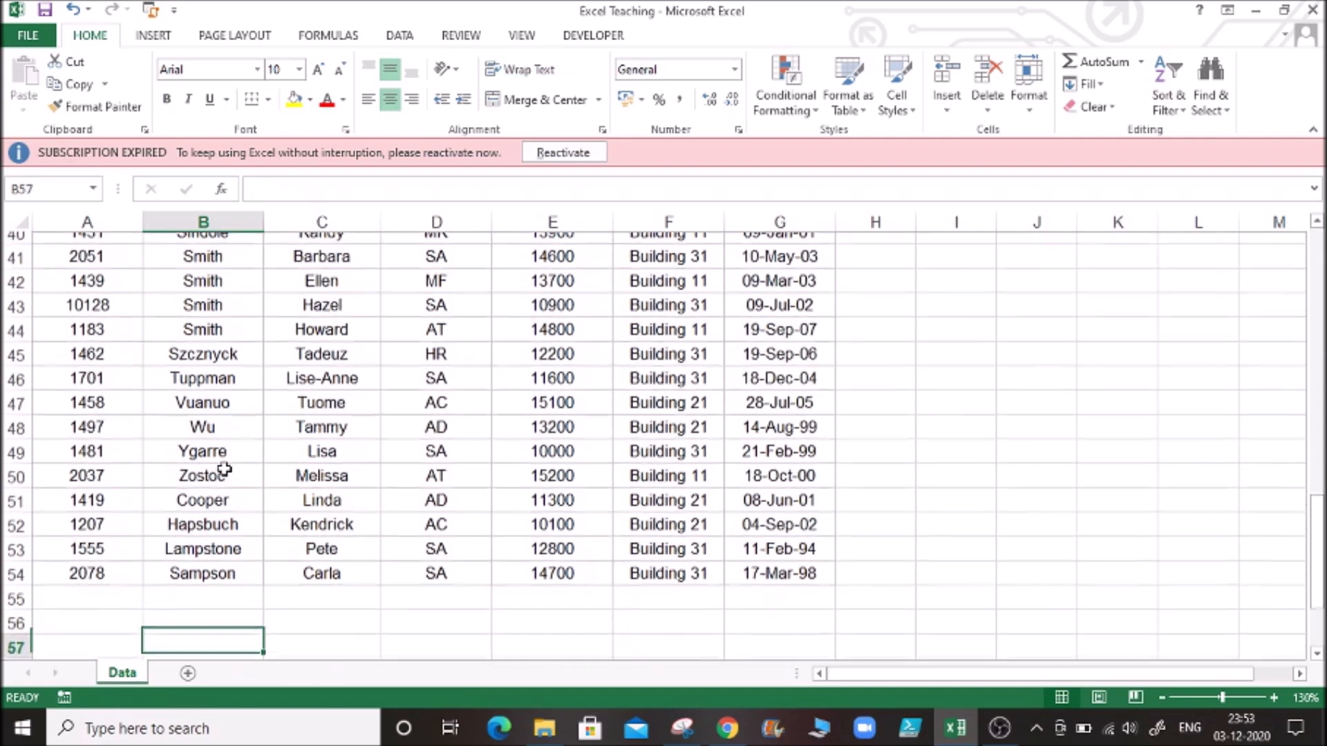
{"action": "key", "text": "ctrl+Down"}
{"action": "key", "text": "ctrl+Up"}
{"action": "key", "text": "Up"}
{"action": "key", "text": "Up"}
{"action": "key", "text": "ctrl+Up"}
{"action": "key", "text": "Down"}
{"action": "key", "text": "Down"}
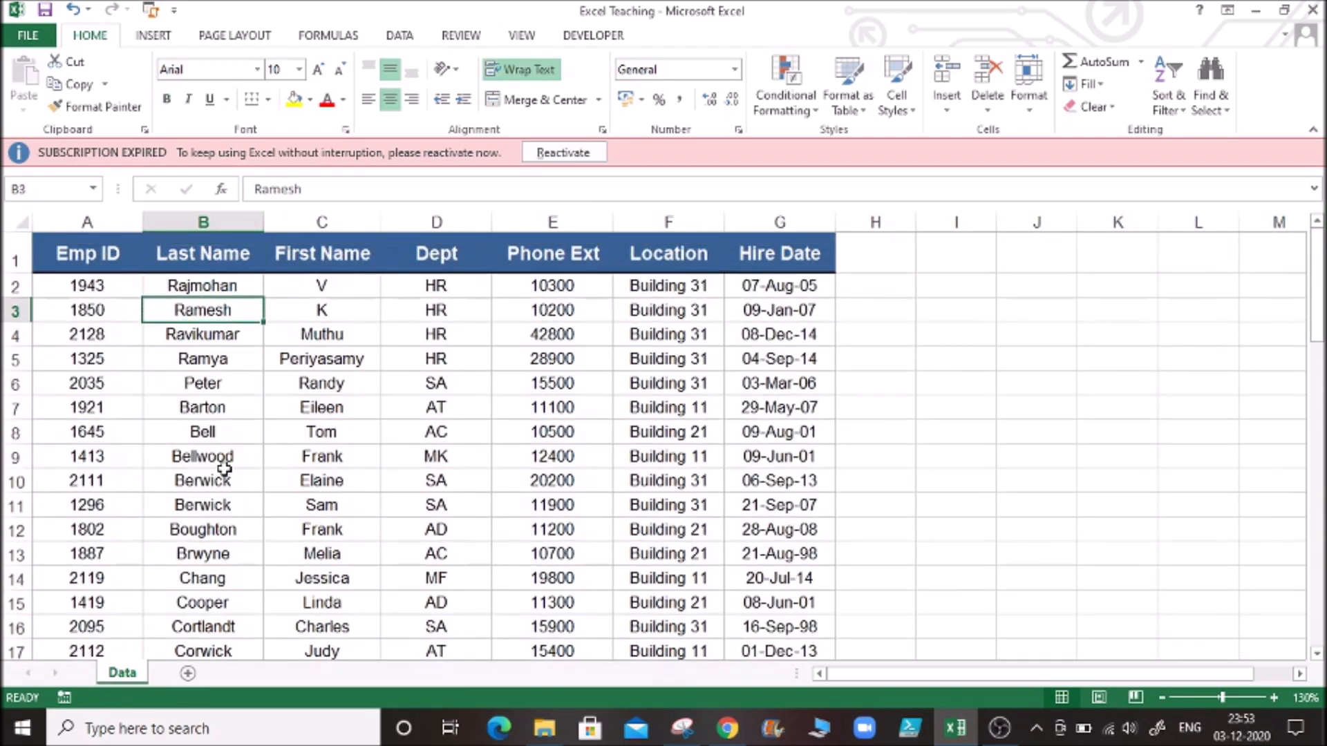
{"action": "key", "text": "Down"}
{"action": "key", "text": "Down"}
{"action": "key", "text": "Down"}
{"action": "key", "text": "Down"}
{"action": "key", "text": "Down"}
{"action": "key", "text": "Down"}
{"action": "key", "text": "Down"}
{"action": "key", "text": "Down"}
{"action": "key", "text": "Down"}
{"action": "key", "text": "Down"}
{"action": "key", "text": "Down"}
{"action": "key", "text": "Down"}
{"action": "key", "text": "Down"}
{"action": "key", "text": "Down"}
{"action": "key", "text": "Down"}
{"action": "key", "text": "Down"}
{"action": "key", "text": "Down"}
{"action": "key", "text": "Down"}
{"action": "key", "text": "Down"}
{"action": "key", "text": "Down"}
{"action": "key", "text": "Up"}
{"action": "key", "text": "Up"}
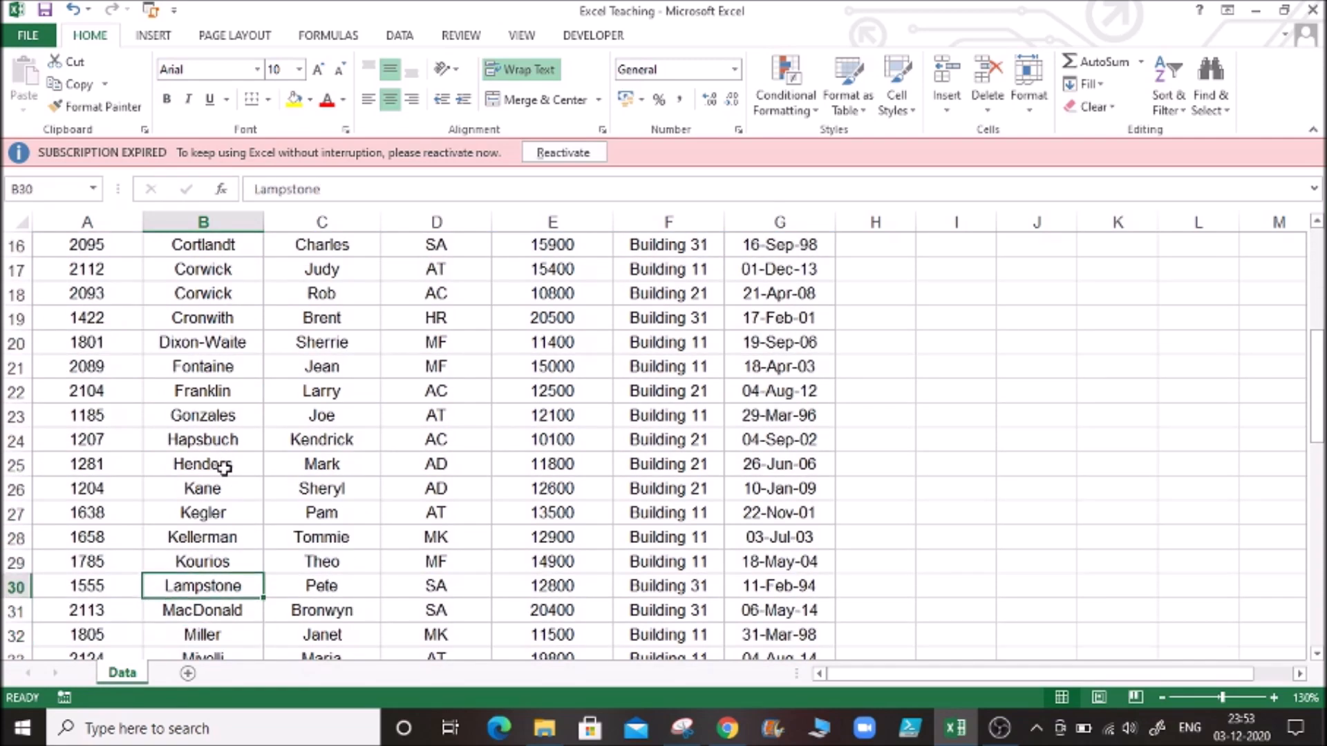
- Insert a blank row at row 22 in the middle of the employee records
{"action": "left_click", "coordinate": [12, 392]}
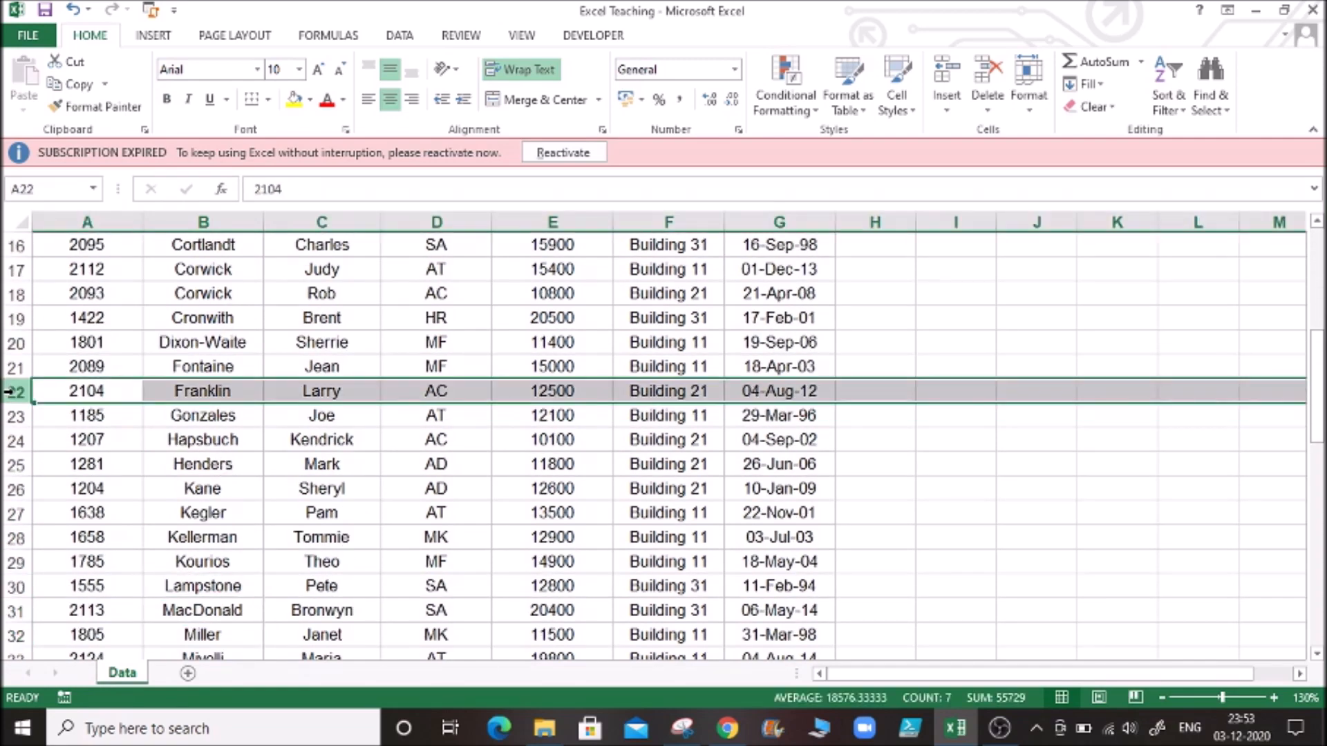
{"action": "right_click", "coordinate": [13, 391]}
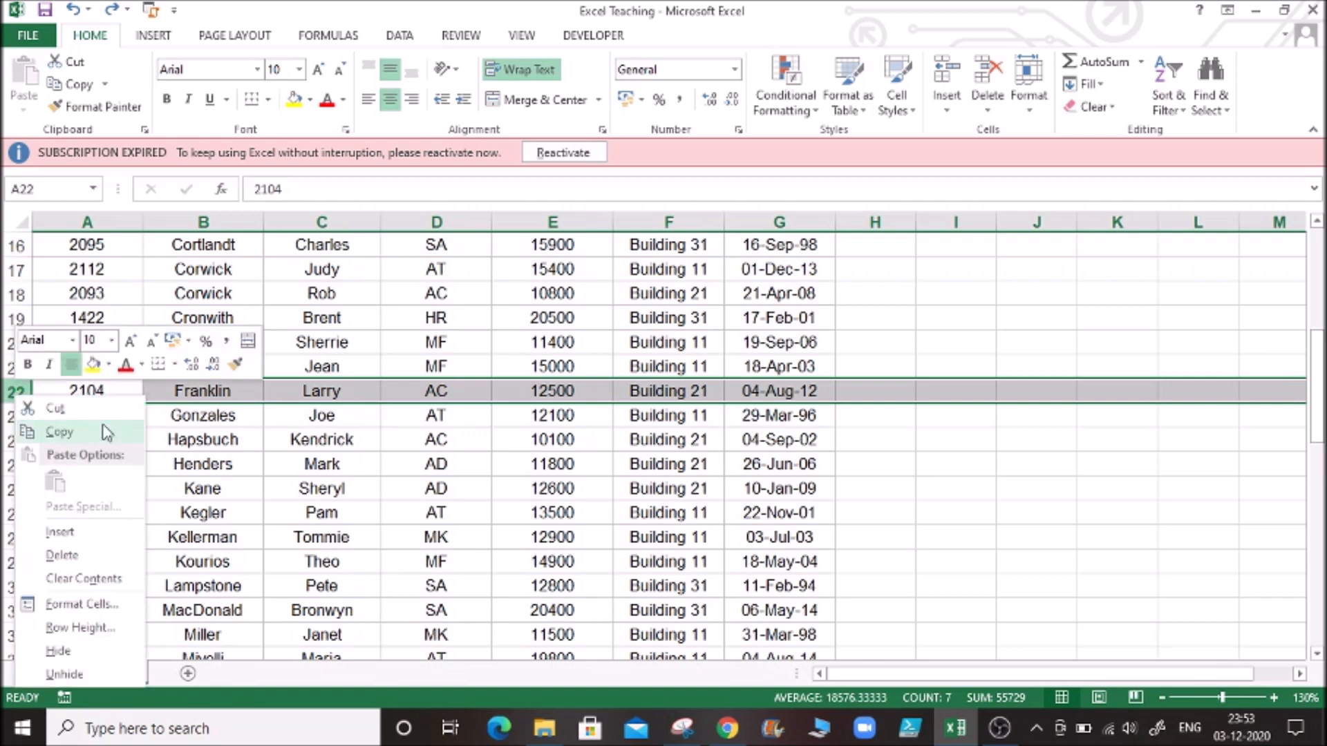
{"action": "left_click", "coordinate": [80, 533]}
{"action": "left_click", "coordinate": [205, 394]}
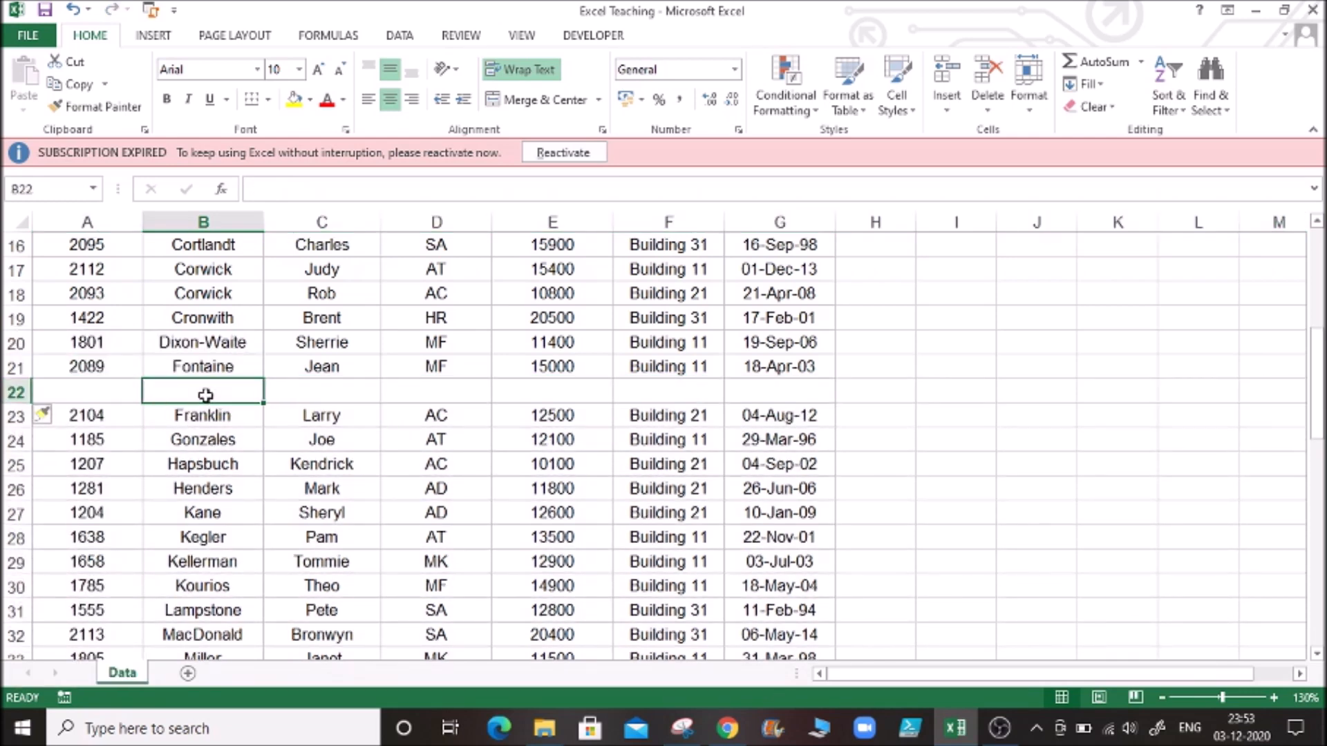
- Select the contiguous data block from A1 and examine where the selection stops relative to the blank row 22
{"action": "key", "text": "ctrl+Home"}
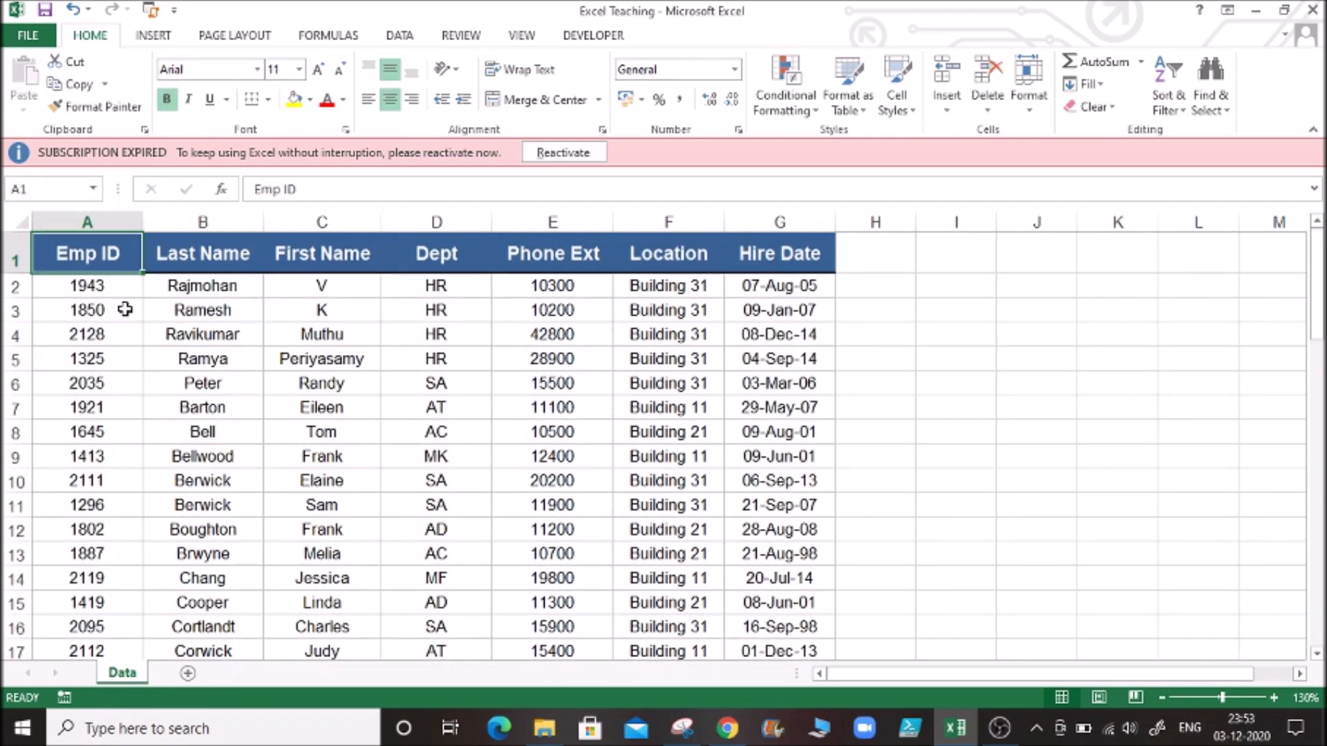
{"action": "key", "text": "ctrl+shift+Down"}
{"action": "key", "text": "ctrl+shift+Right"}
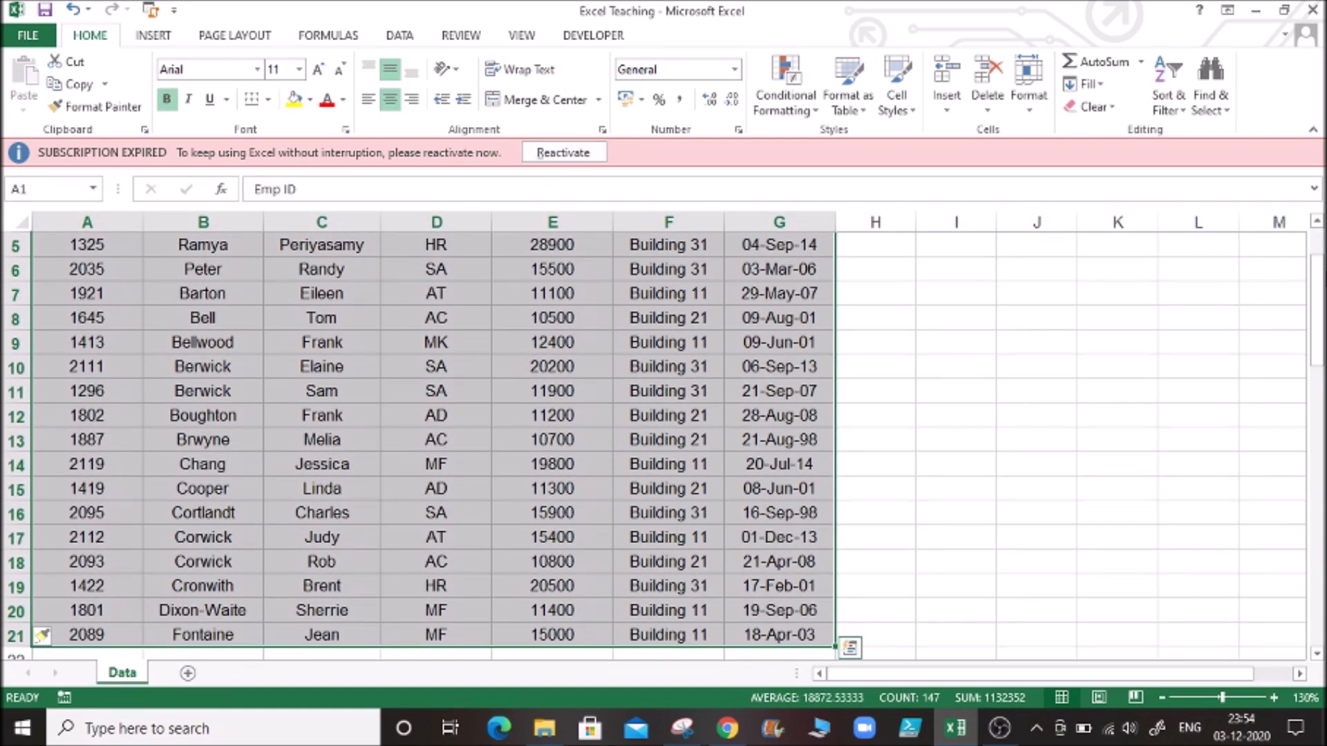
{"action": "left_click_drag", "start_coordinate": [1316, 304], "coordinate": [1316, 344]}
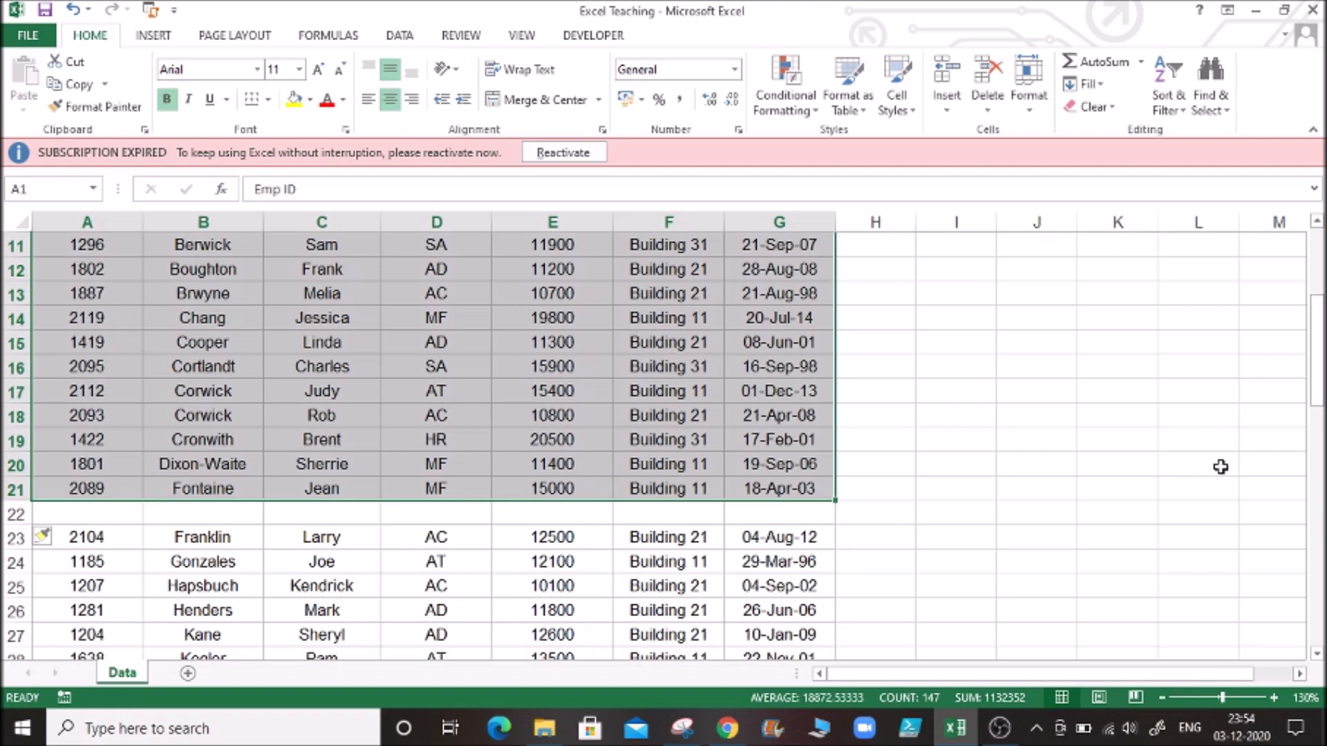
{"action": "left_click_drag", "start_coordinate": [1318, 394], "coordinate": [1317, 302]}
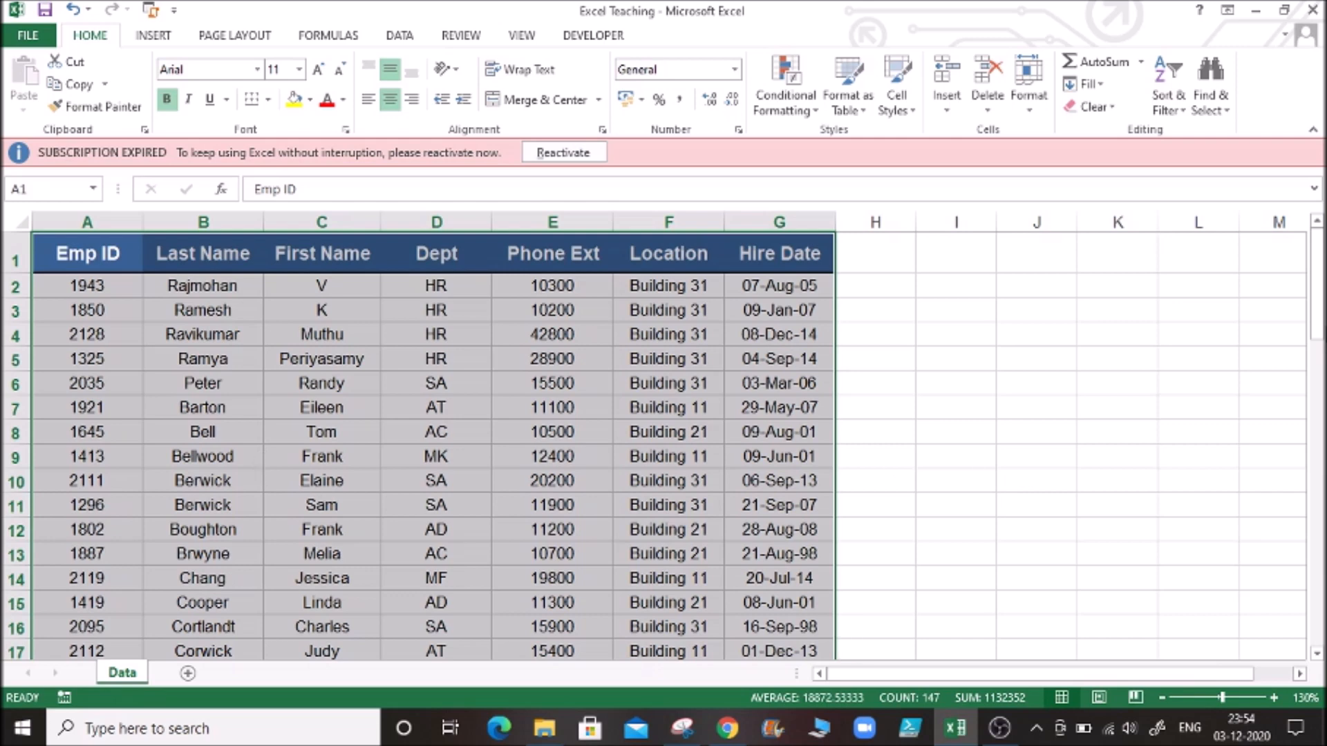
{"action": "left_click_drag", "start_coordinate": [1316, 338], "coordinate": [1316, 373]}
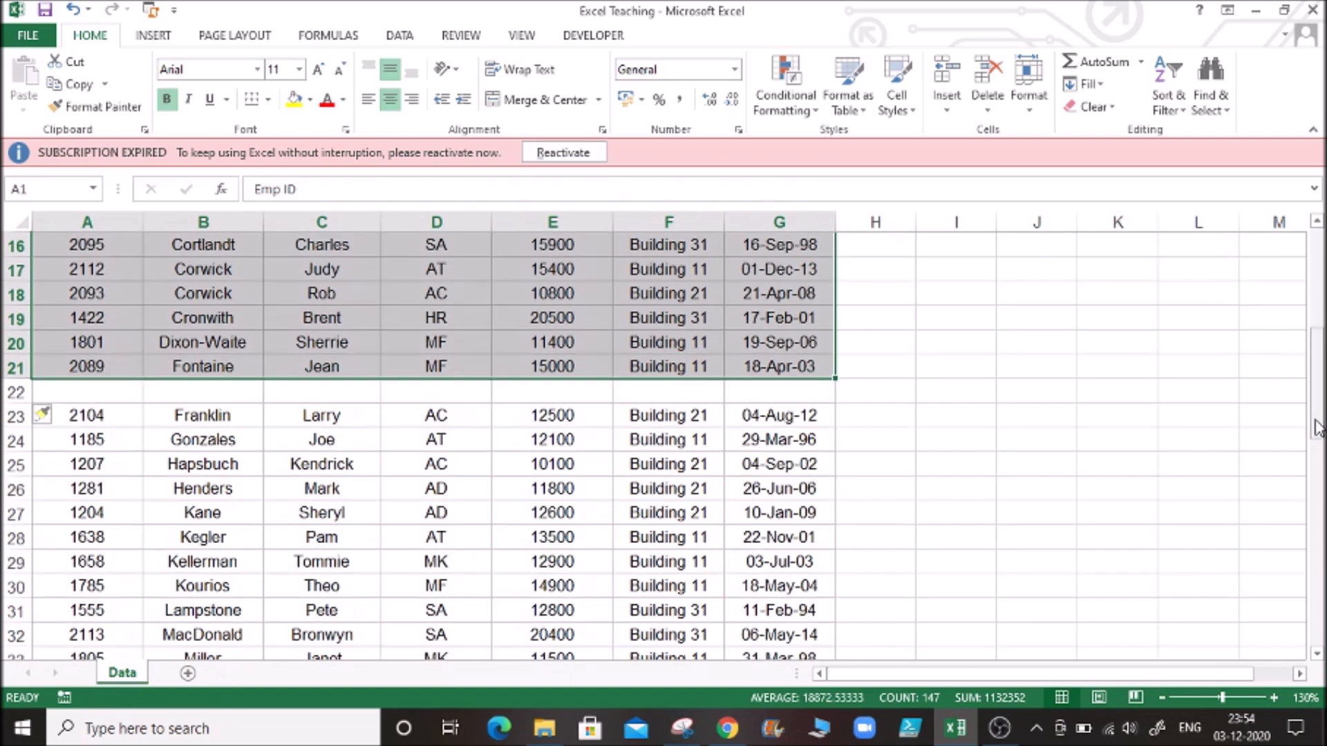
{"action": "left_click", "coordinate": [231, 392]}
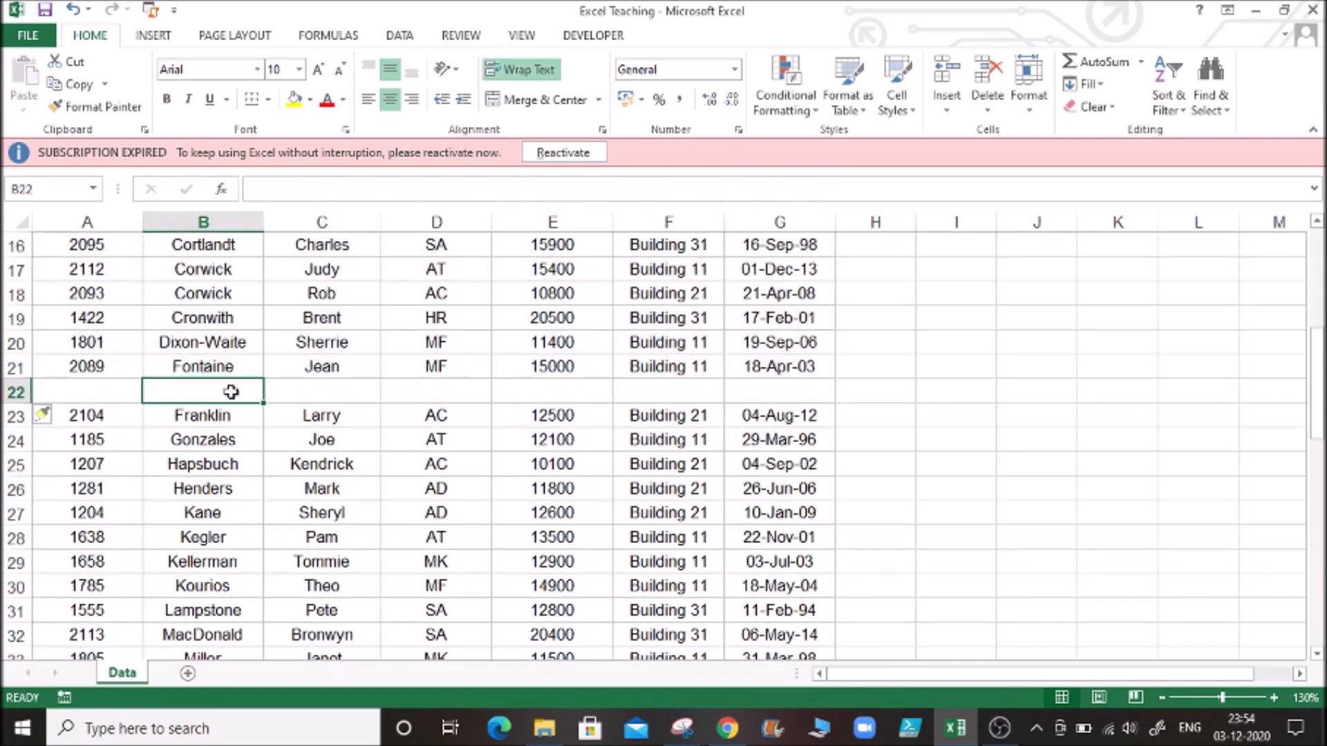
- Delete the blank row 22 and return to cell A1
{"action": "left_click", "coordinate": [16, 392]}
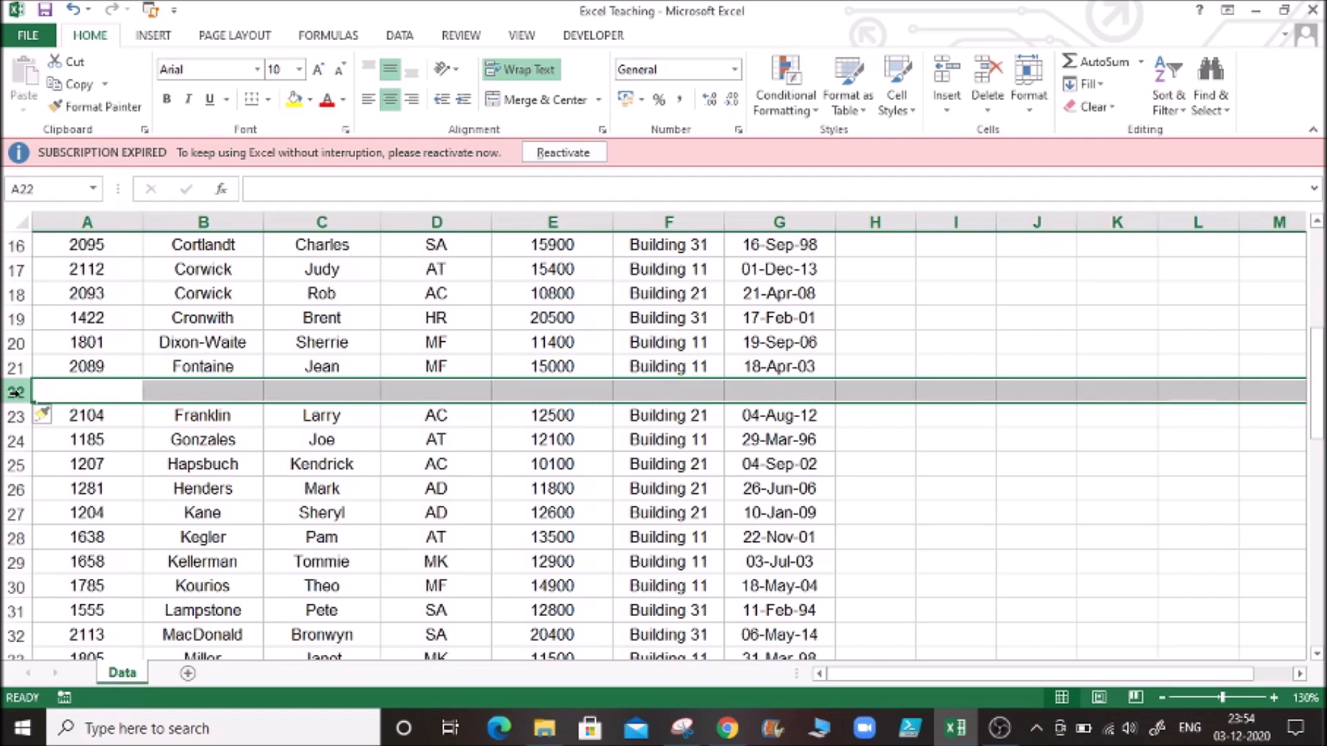
{"action": "key", "text": "ctrl+minus"}
{"action": "left_click", "coordinate": [326, 335]}
{"action": "key", "text": "ctrl+Up"}
{"action": "key", "text": "Left"}
{"action": "key", "text": "Left"}
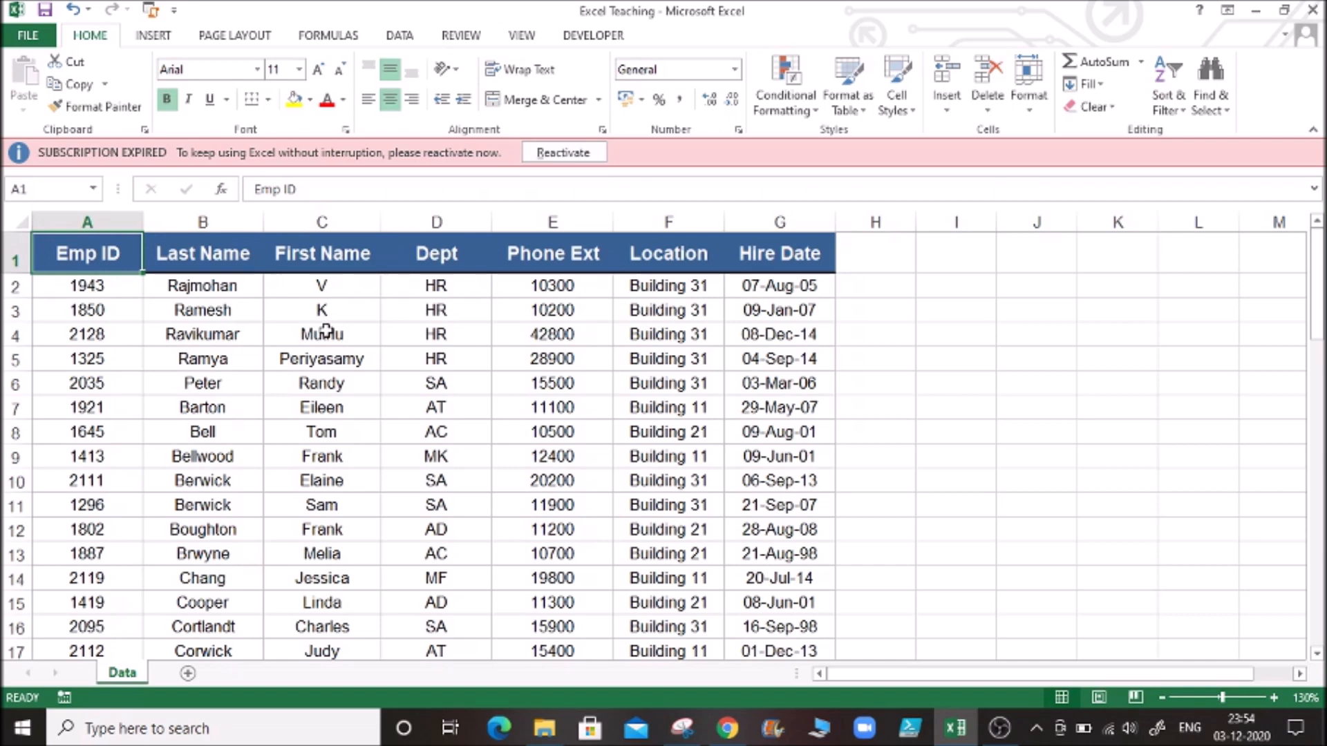
- Examine the Dept and Location columns to see which department and building values the records use
{"action": "left_click", "coordinate": [402, 342]}
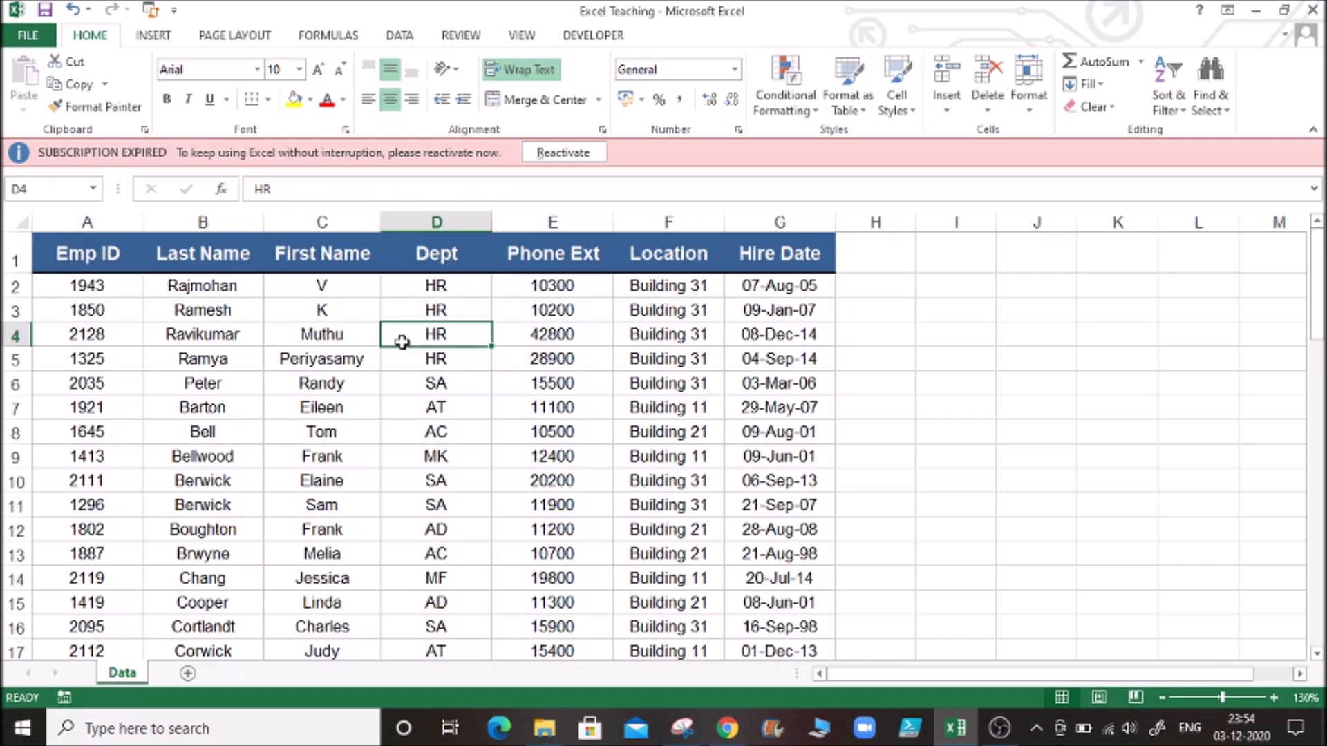
{"action": "left_click", "coordinate": [199, 334]}
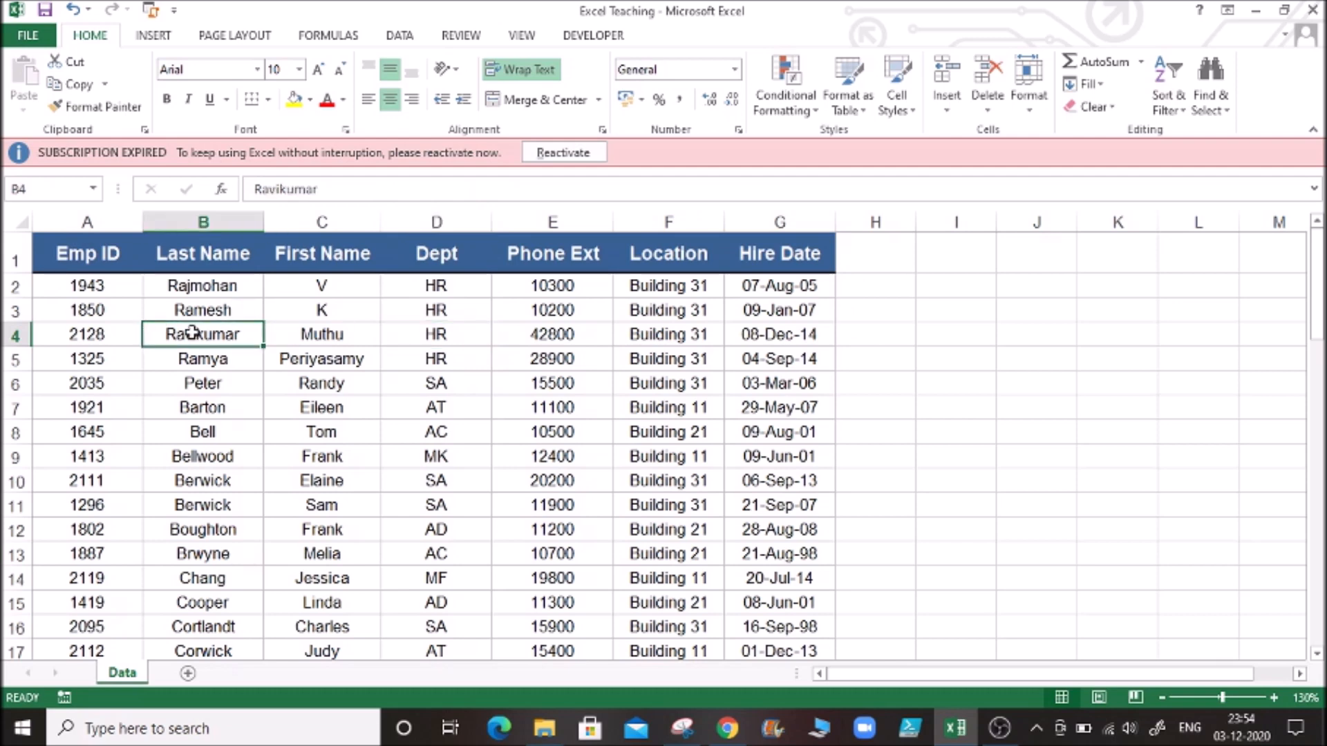
{"action": "left_click", "coordinate": [86, 317]}
{"action": "left_click", "coordinate": [413, 383]}
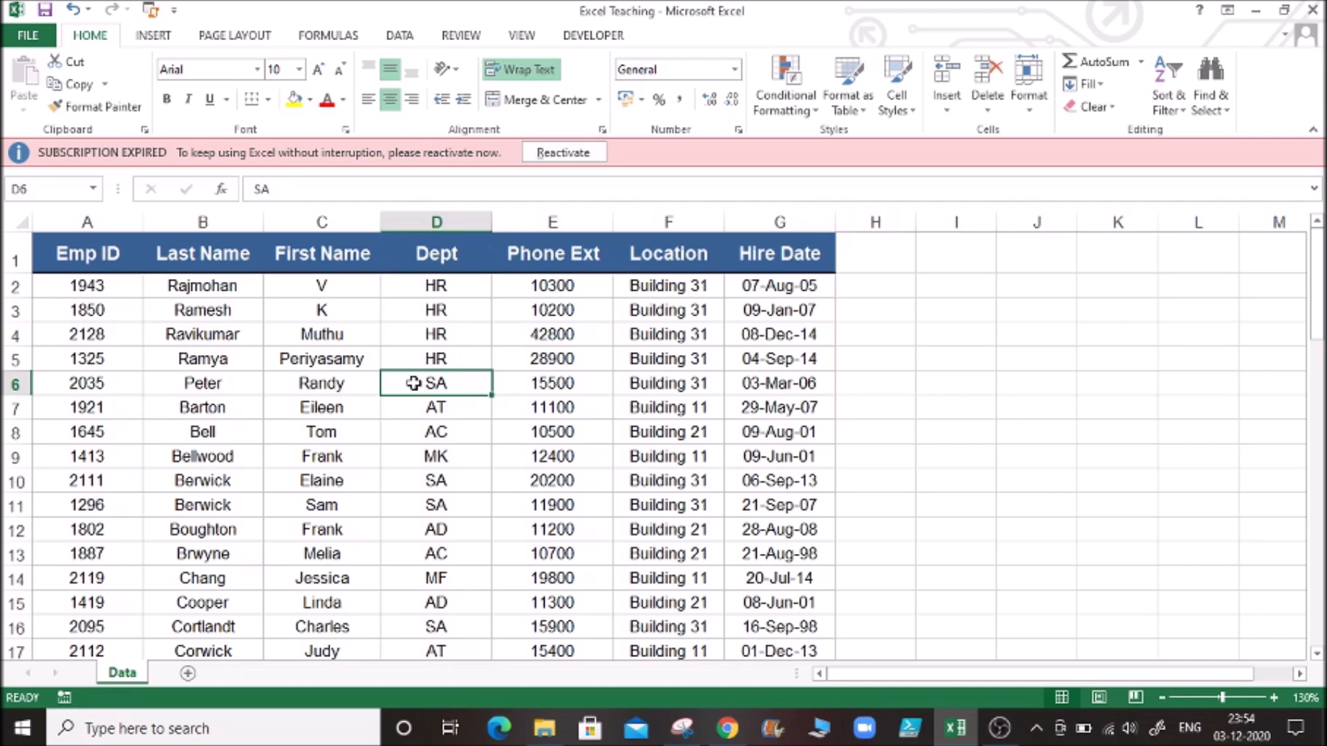
{"action": "left_click", "coordinate": [693, 336]}
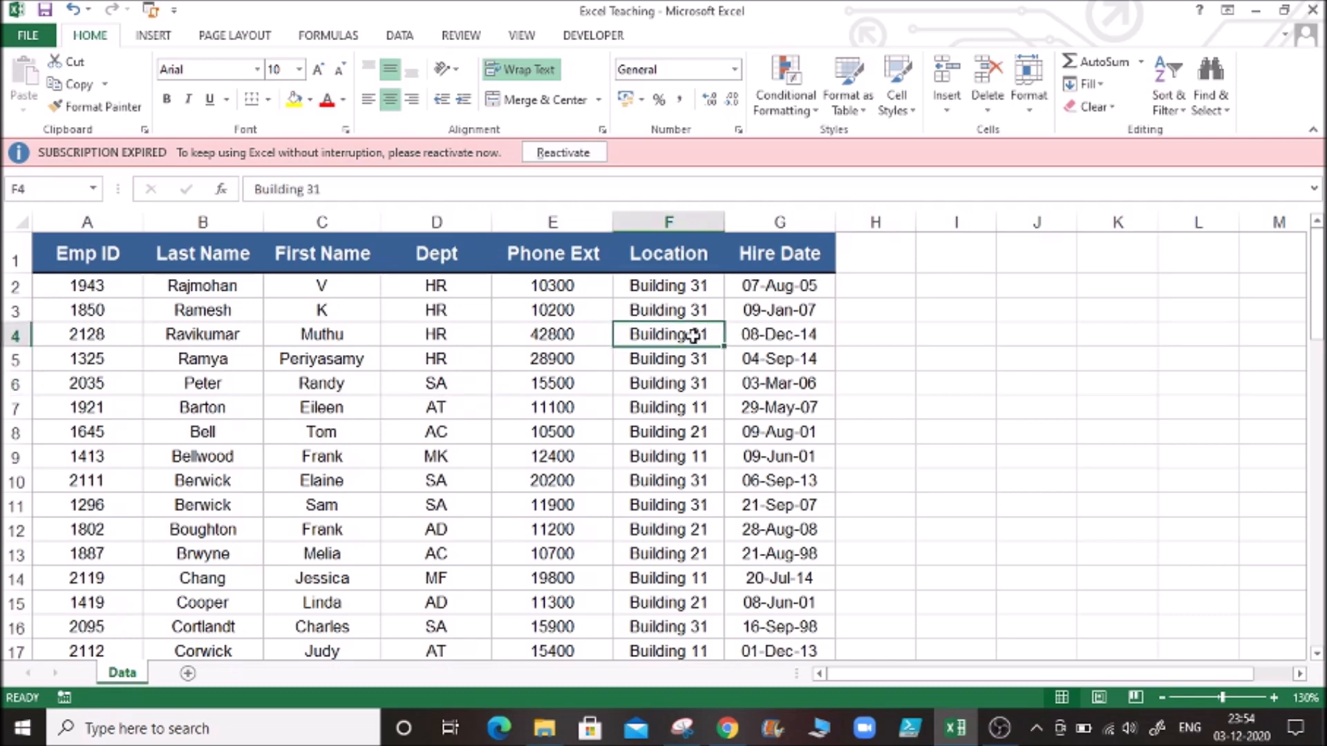
{"action": "left_click", "coordinate": [682, 287]}
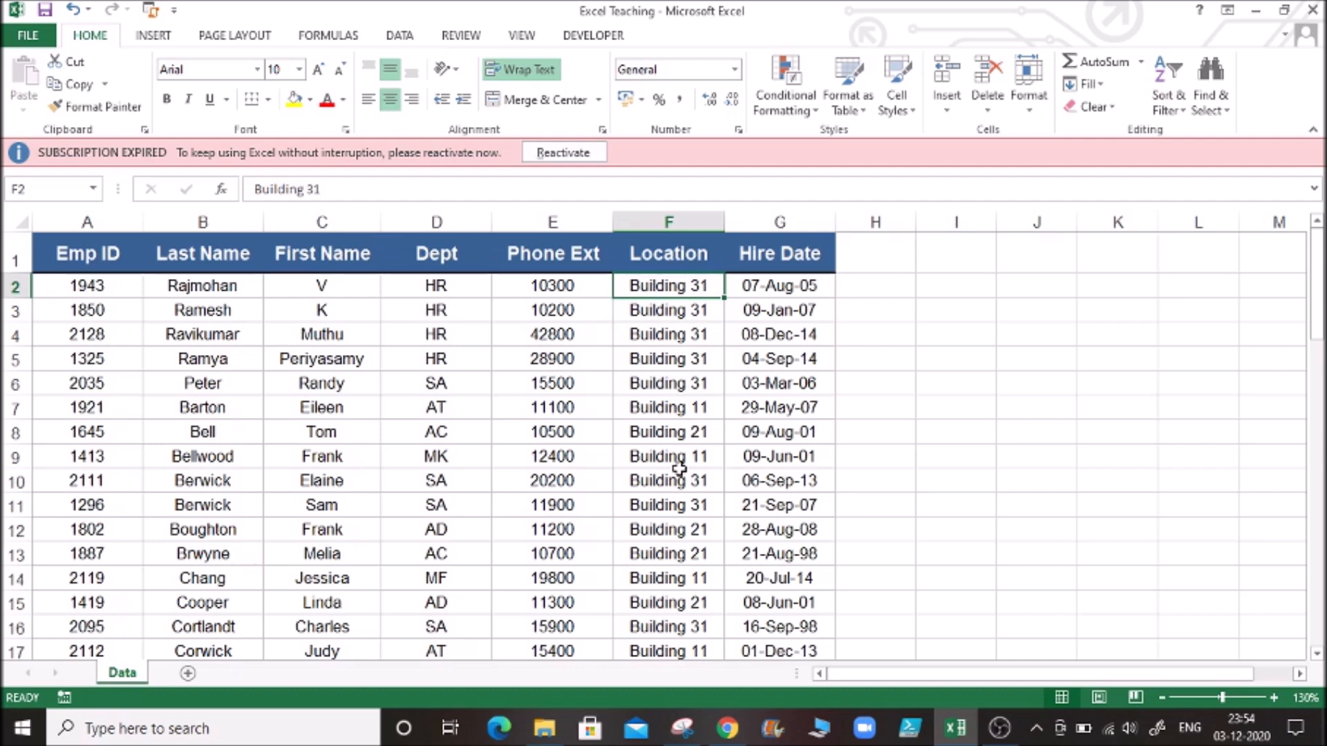
{"action": "left_click", "coordinate": [687, 407]}
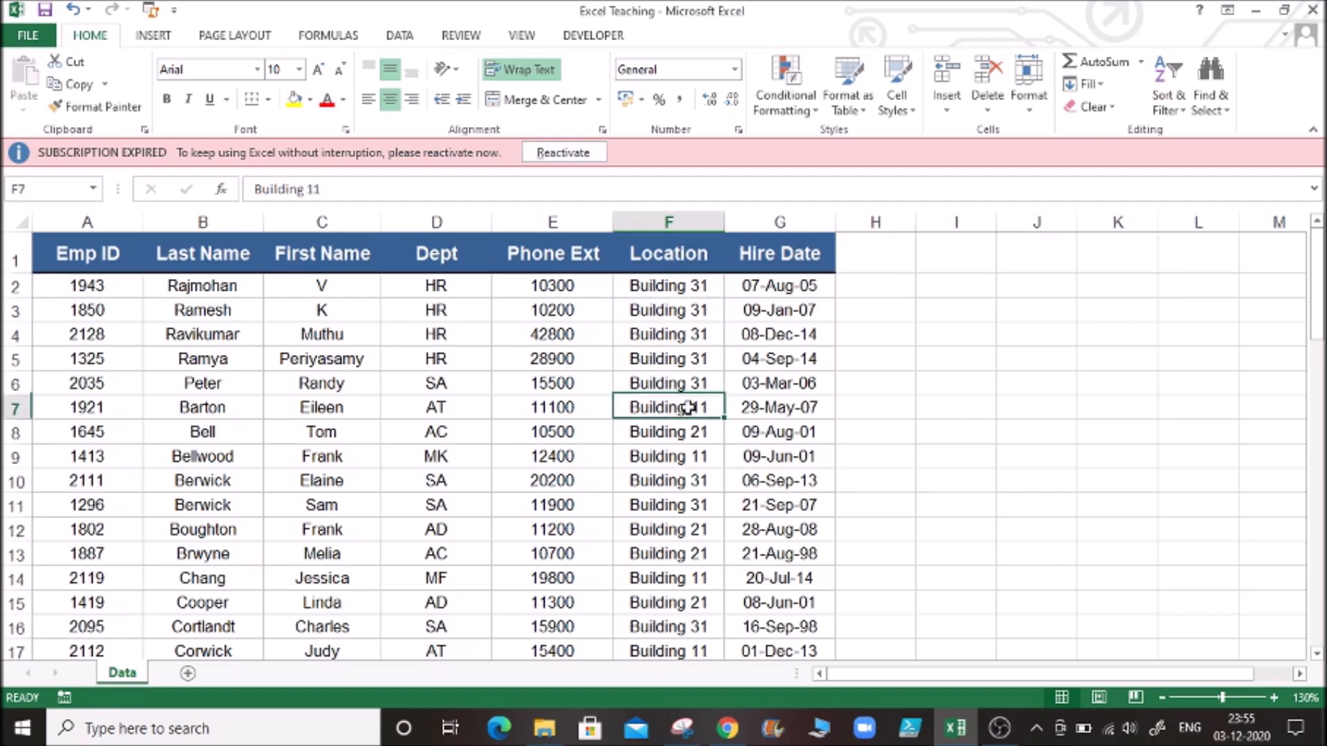
{"action": "left_click", "coordinate": [683, 448]}
{"action": "left_click", "coordinate": [681, 432]}
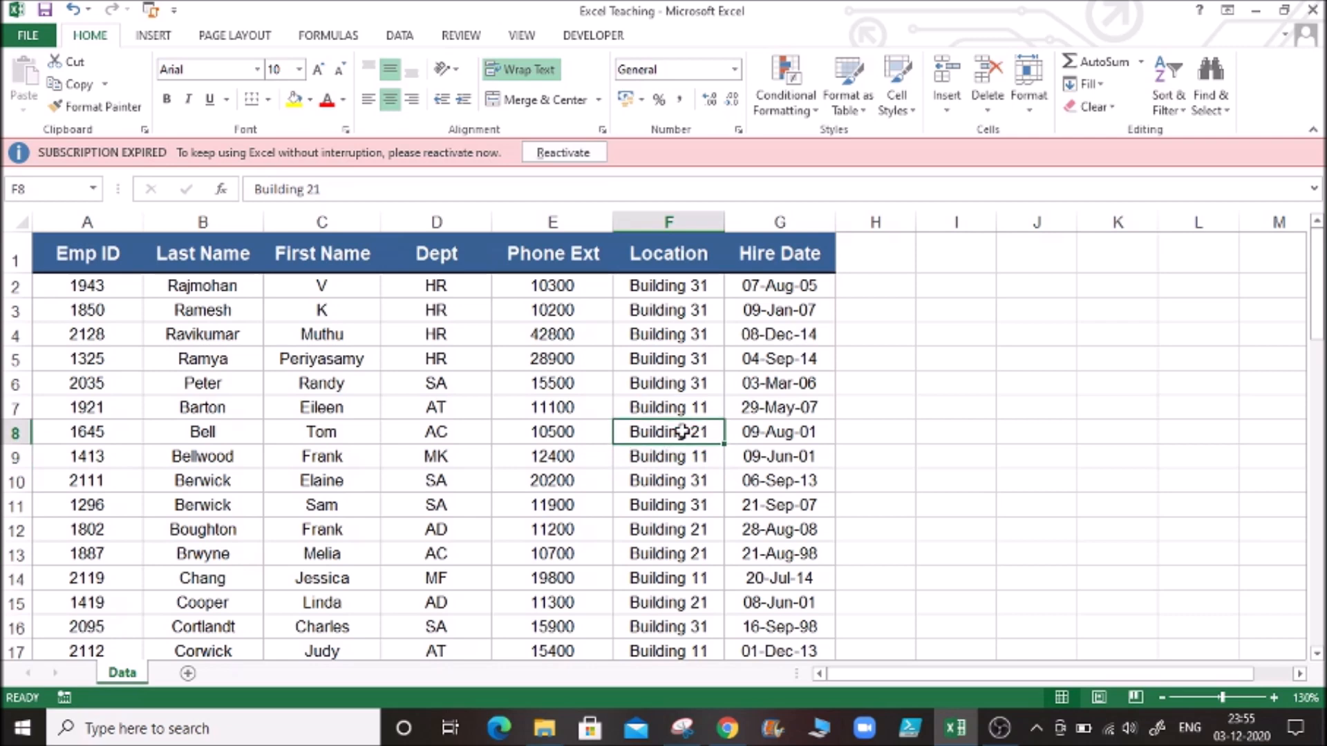
- Sort the employee table by the Location column from A to Z and check that whole records moved together
{"action": "left_click", "coordinate": [680, 360]}
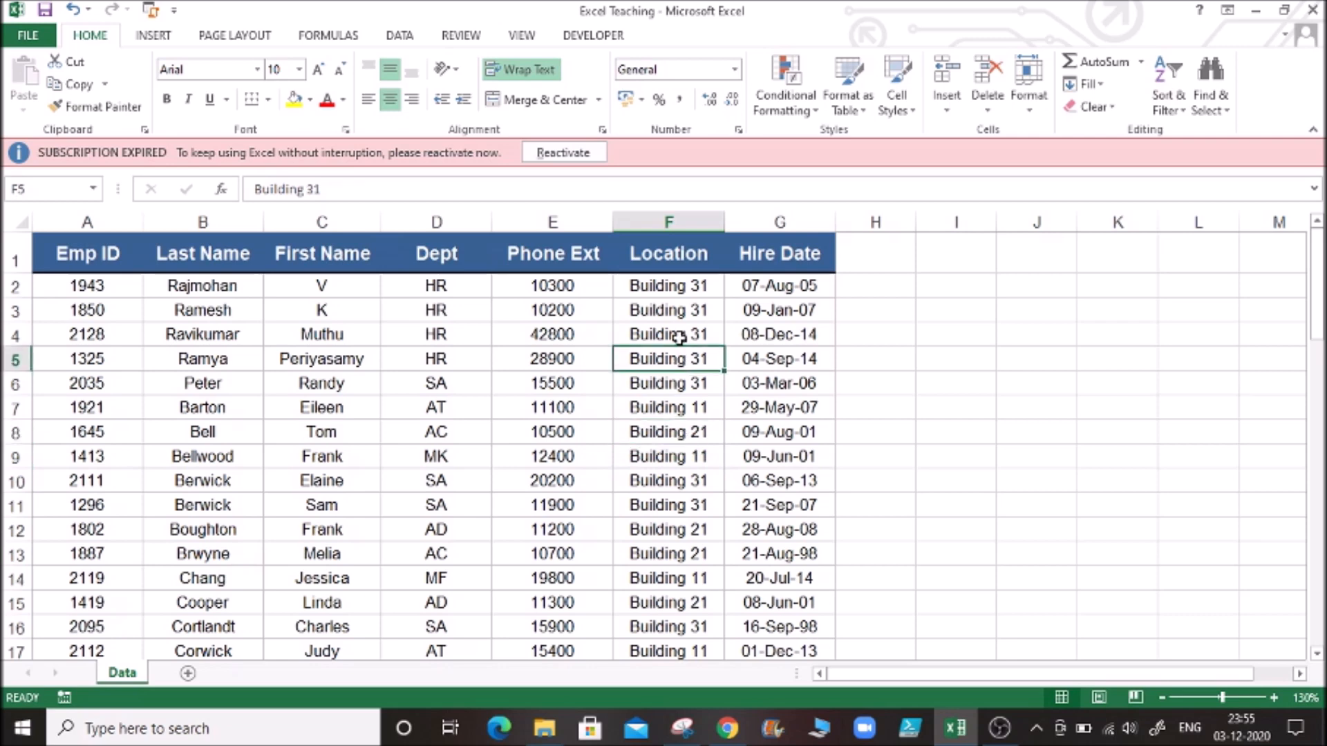
{"action": "left_click", "coordinate": [679, 336]}
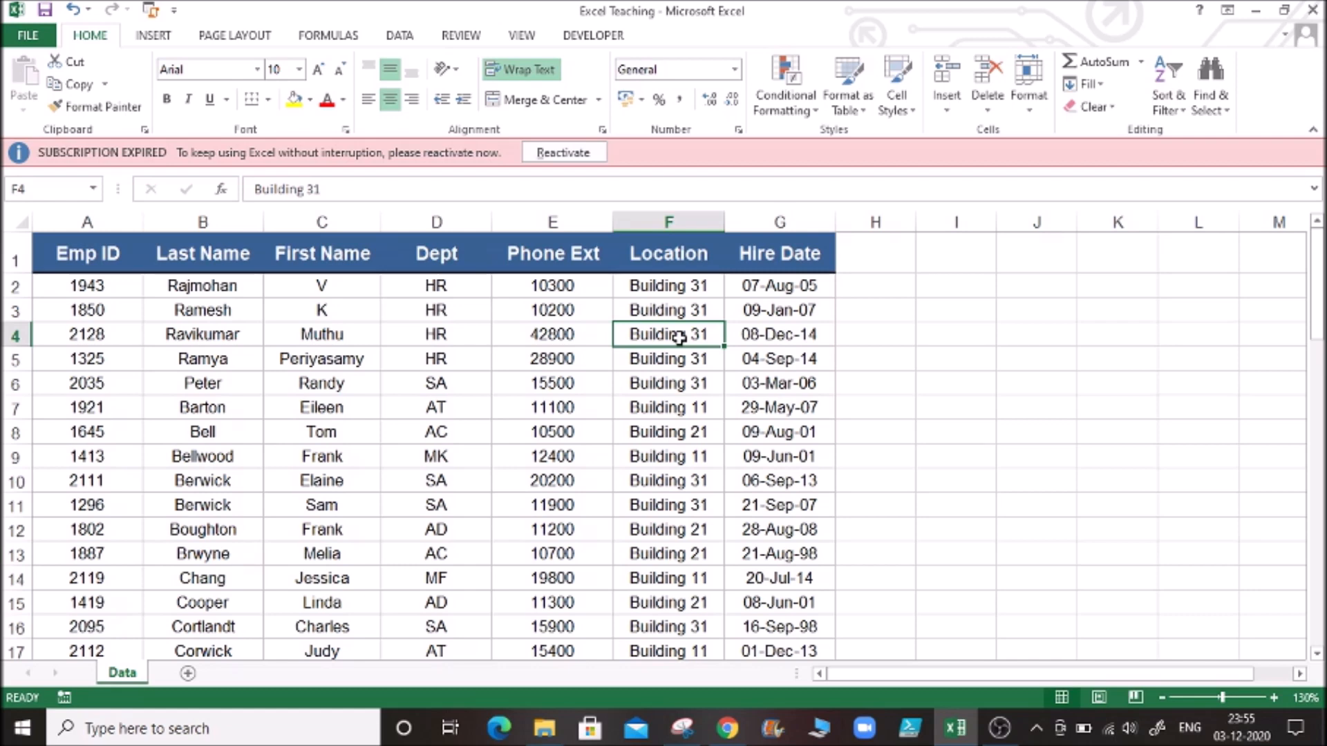
{"action": "left_click", "coordinate": [401, 36]}
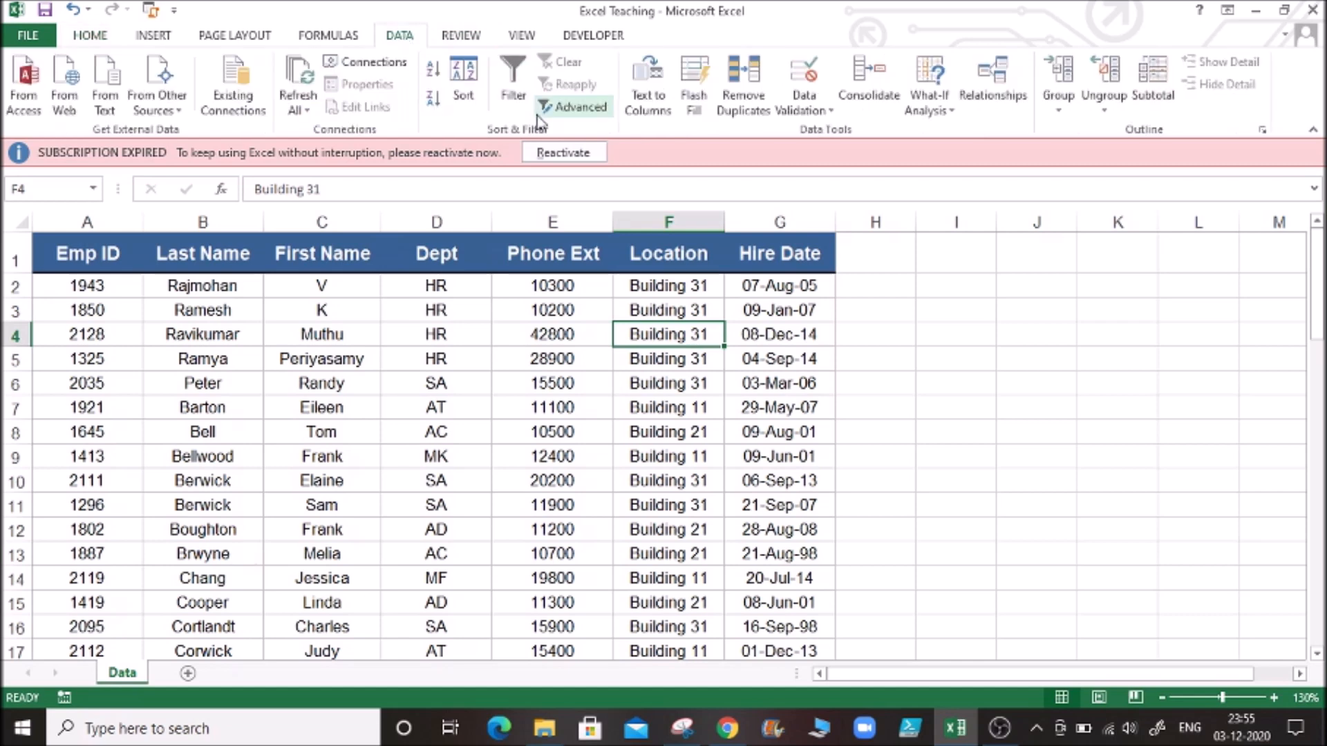
{"action": "left_click", "coordinate": [433, 70]}
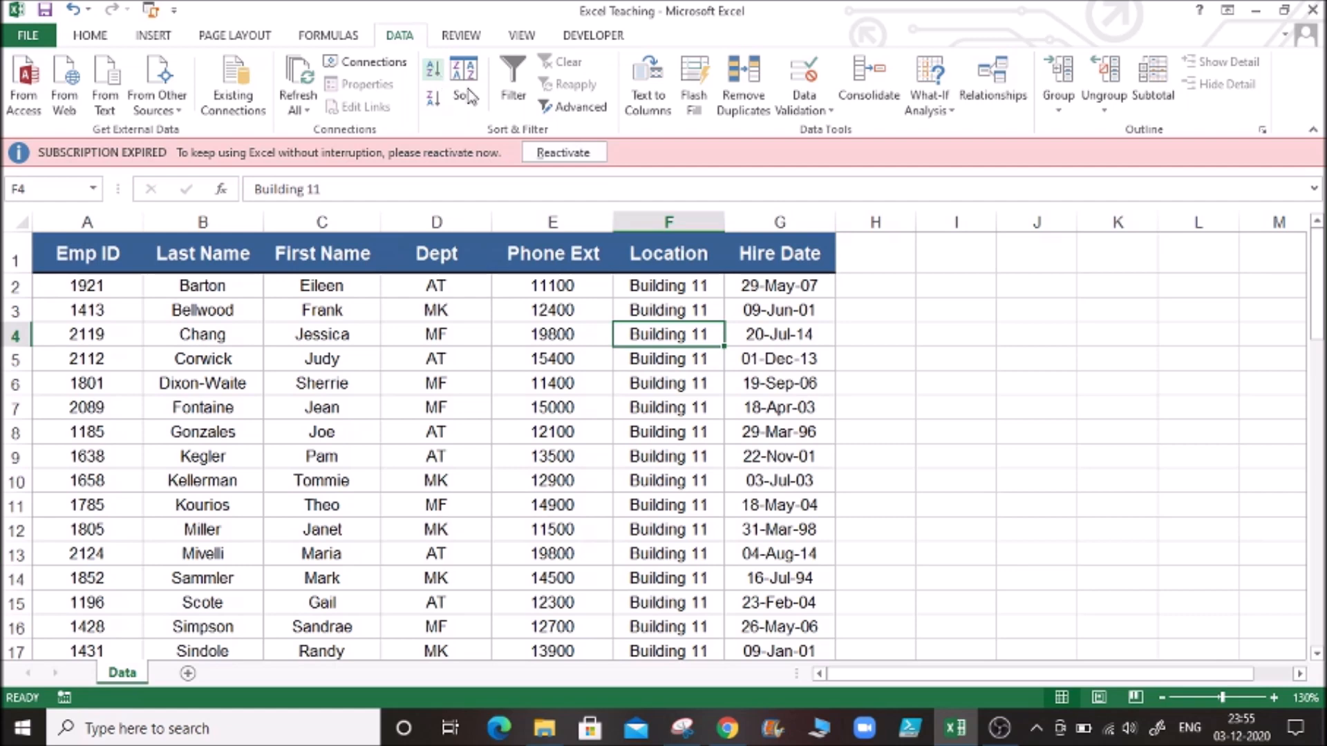
{"action": "left_click", "coordinate": [684, 289]}
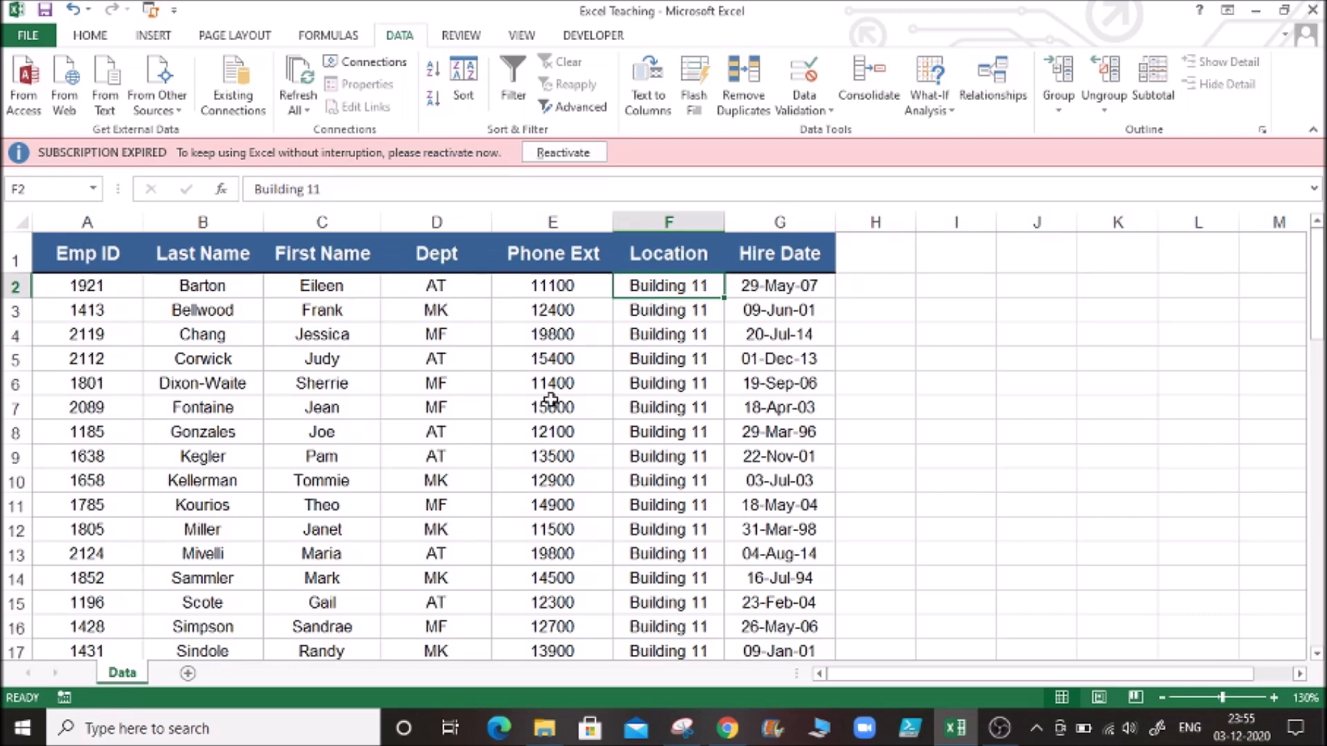
{"action": "left_click", "coordinate": [682, 315]}
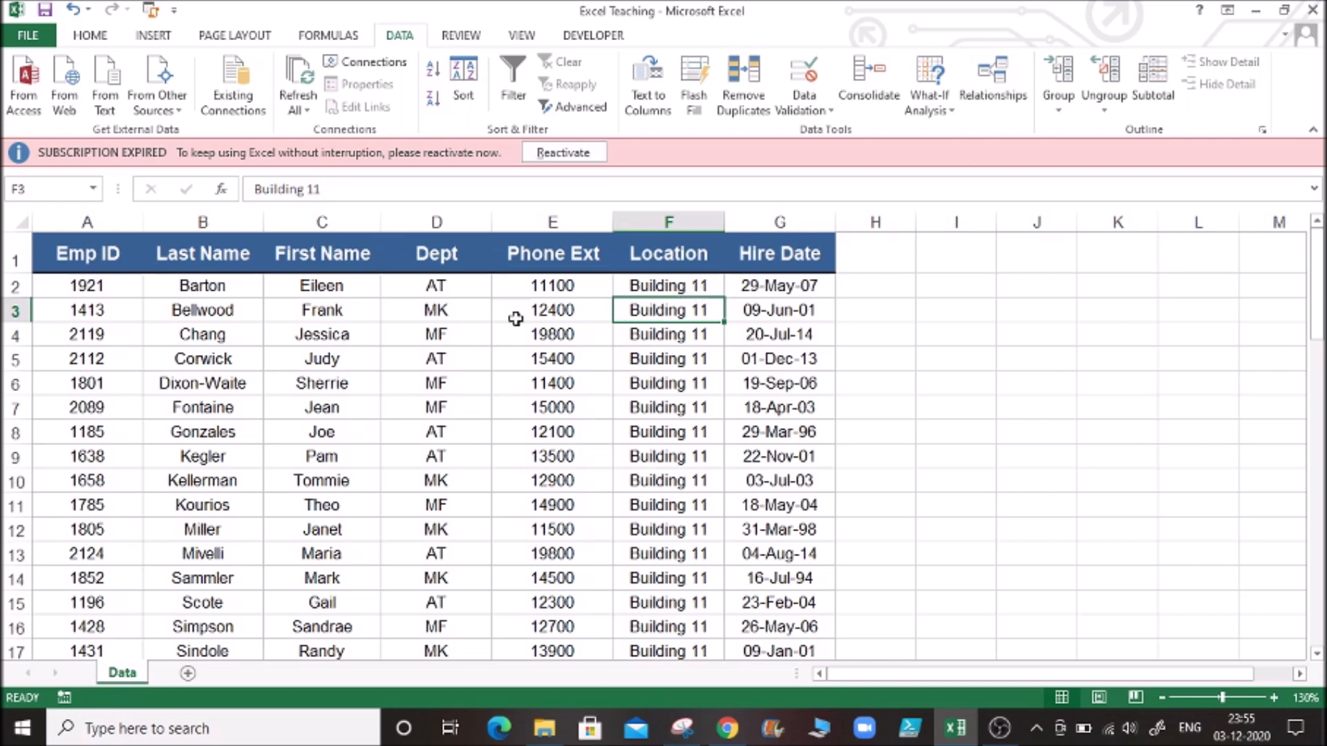
{"action": "left_click", "coordinate": [15, 312]}
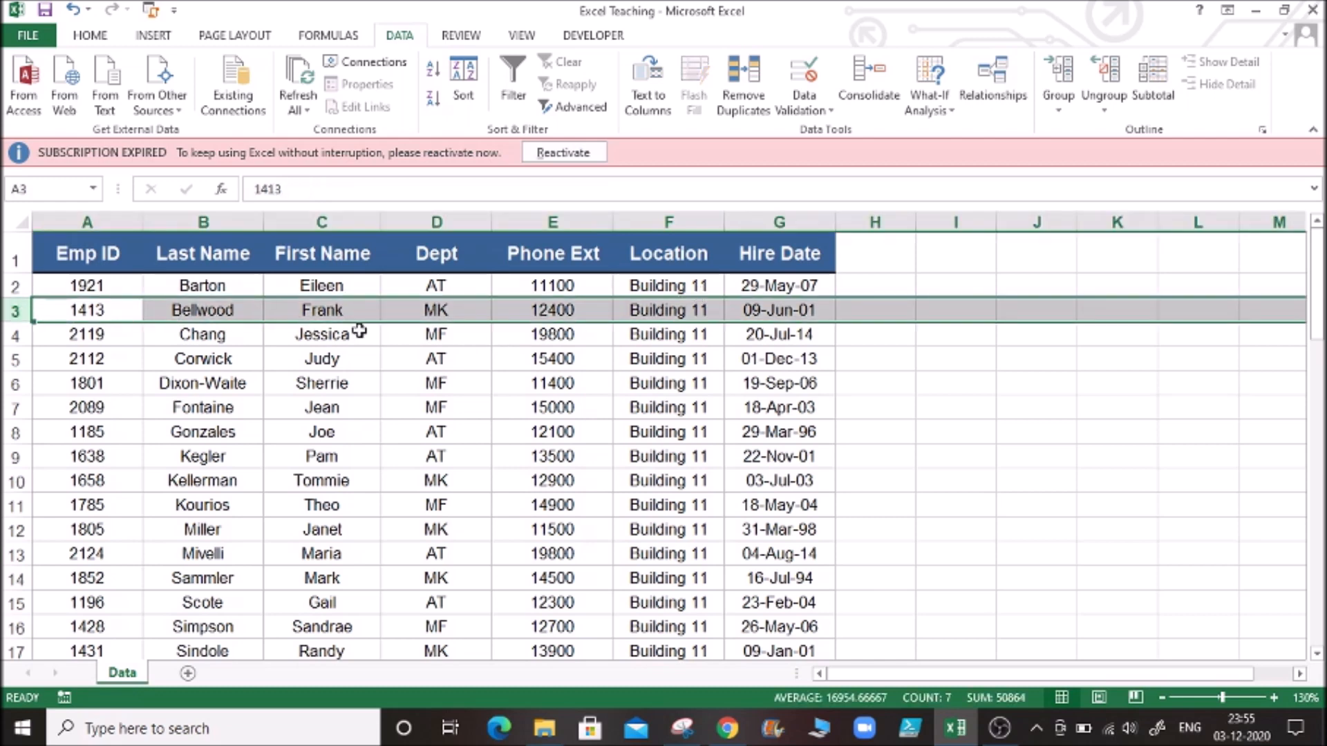
- Sort the employee table by the Location column from Z to A and check the building order down the column
{"action": "left_click", "coordinate": [675, 335]}
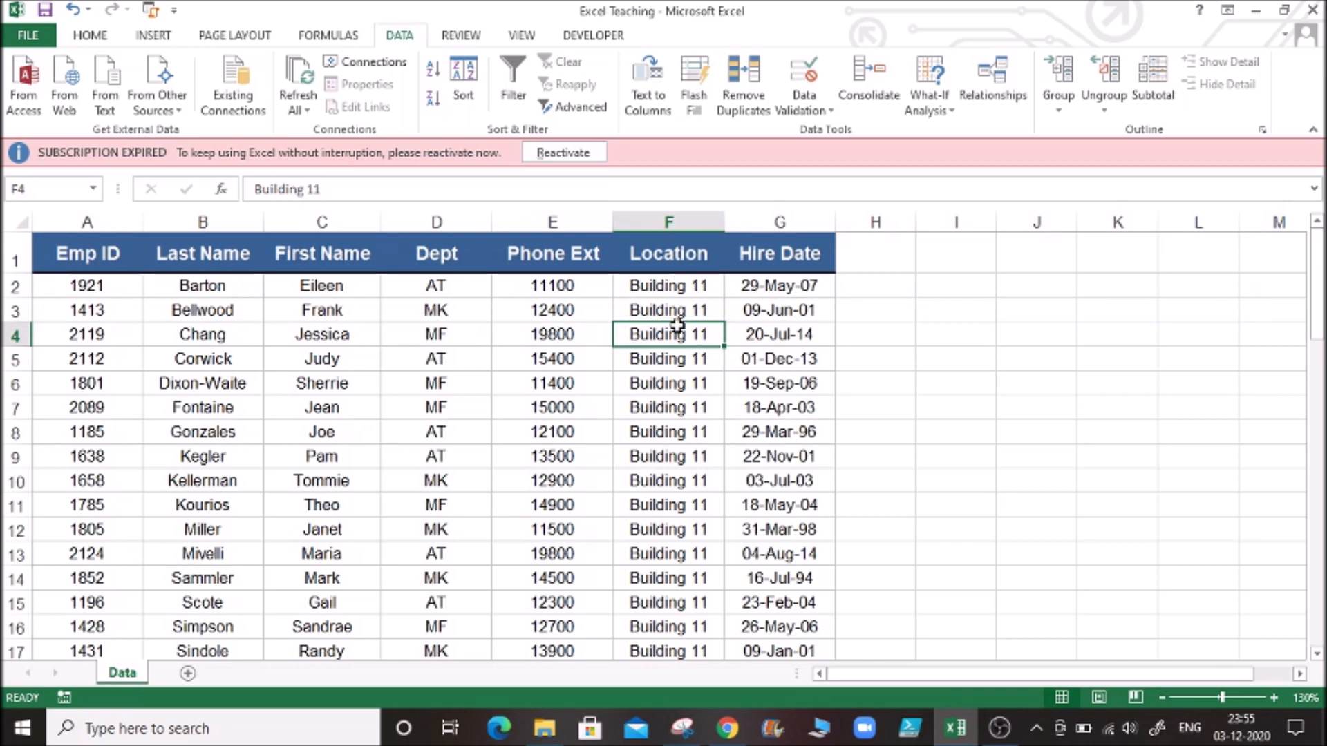
{"action": "left_click", "coordinate": [433, 98]}
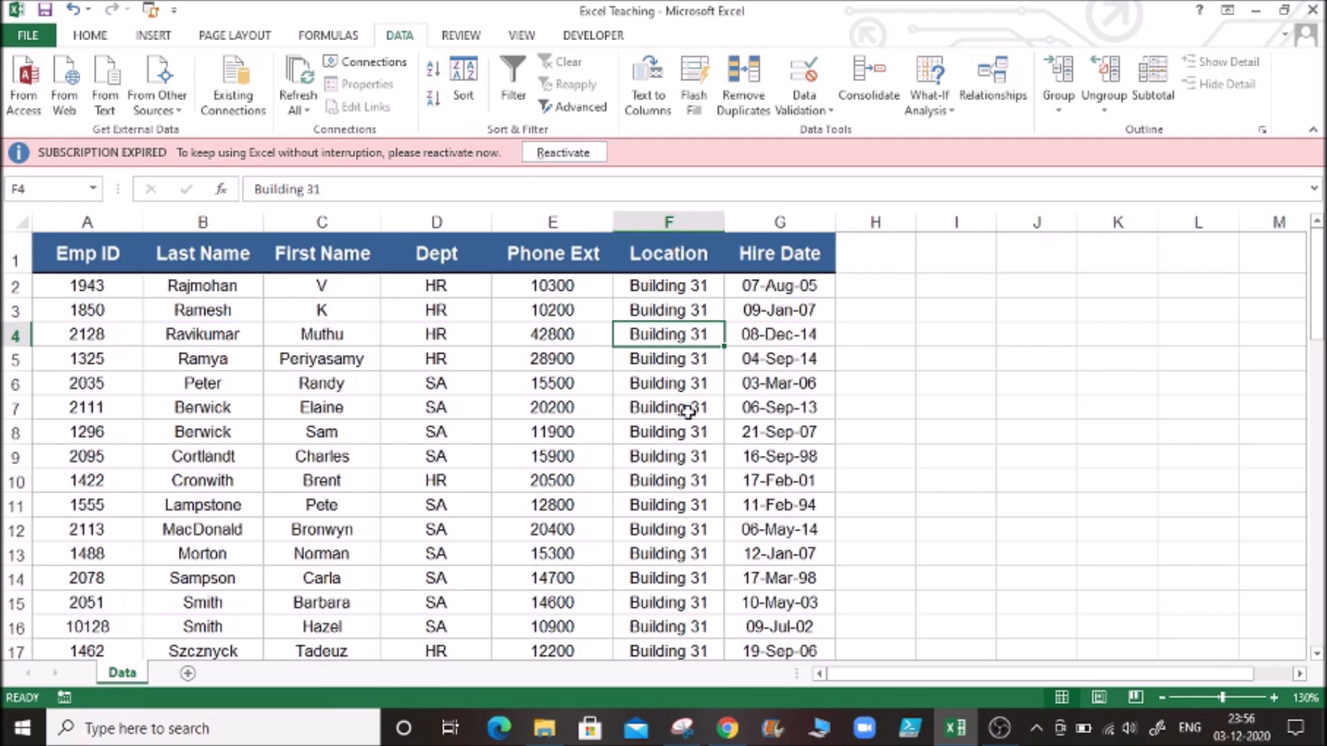
{"action": "key", "text": "Down"}
{"action": "key", "text": "Down"}
{"action": "key", "text": "Down"}
{"action": "key", "text": "Down"}
{"action": "key", "text": "Down"}
{"action": "key", "text": "Down"}
{"action": "key", "text": "Down"}
{"action": "key", "text": "Down"}
{"action": "key", "text": "Down"}
{"action": "key", "text": "Down"}
{"action": "key", "text": "Down"}
{"action": "key", "text": "Down"}
{"action": "key", "text": "Down"}
{"action": "key", "text": "Down"}
{"action": "key", "text": "Down"}
{"action": "key", "text": "Down"}
{"action": "key", "text": "Down"}
{"action": "key", "text": "Down"}
{"action": "key", "text": "Down"}
{"action": "key", "text": "Down"}
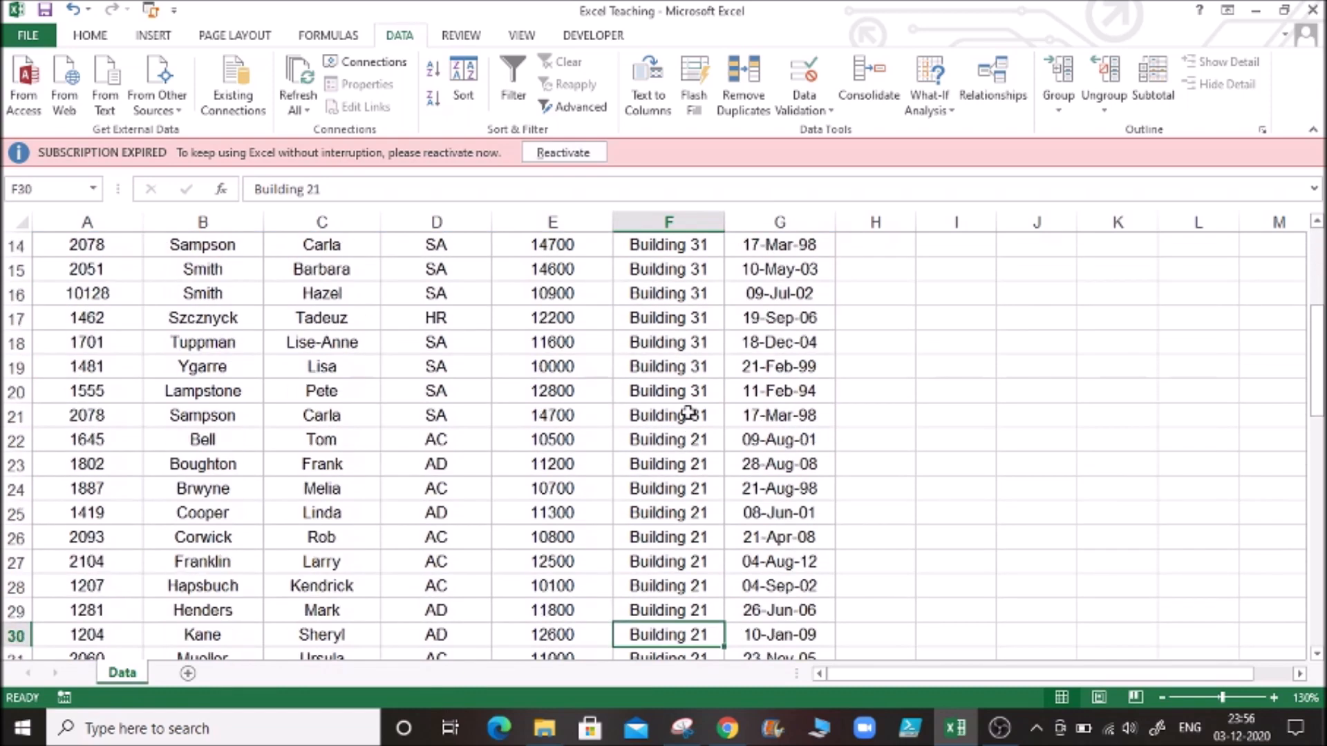
{"action": "key", "text": "ctrl+Up"}
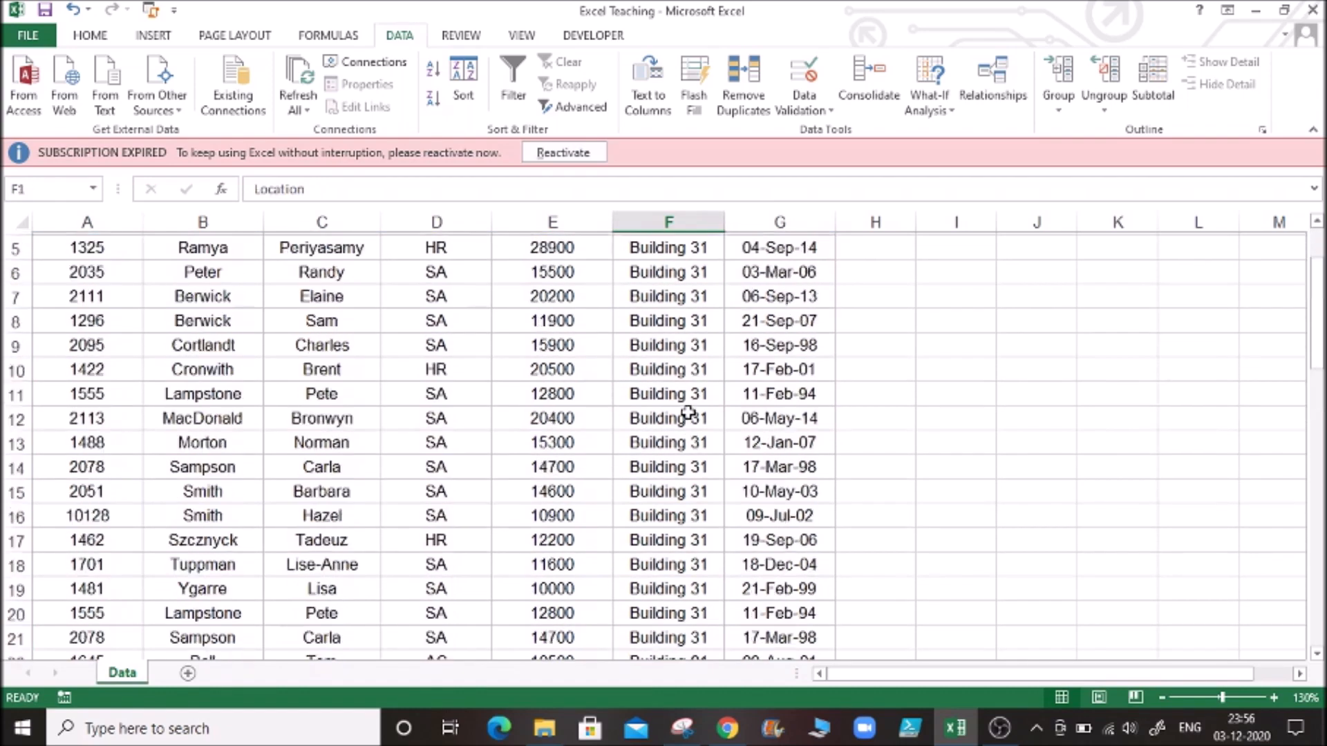
{"action": "key", "text": "Down"}
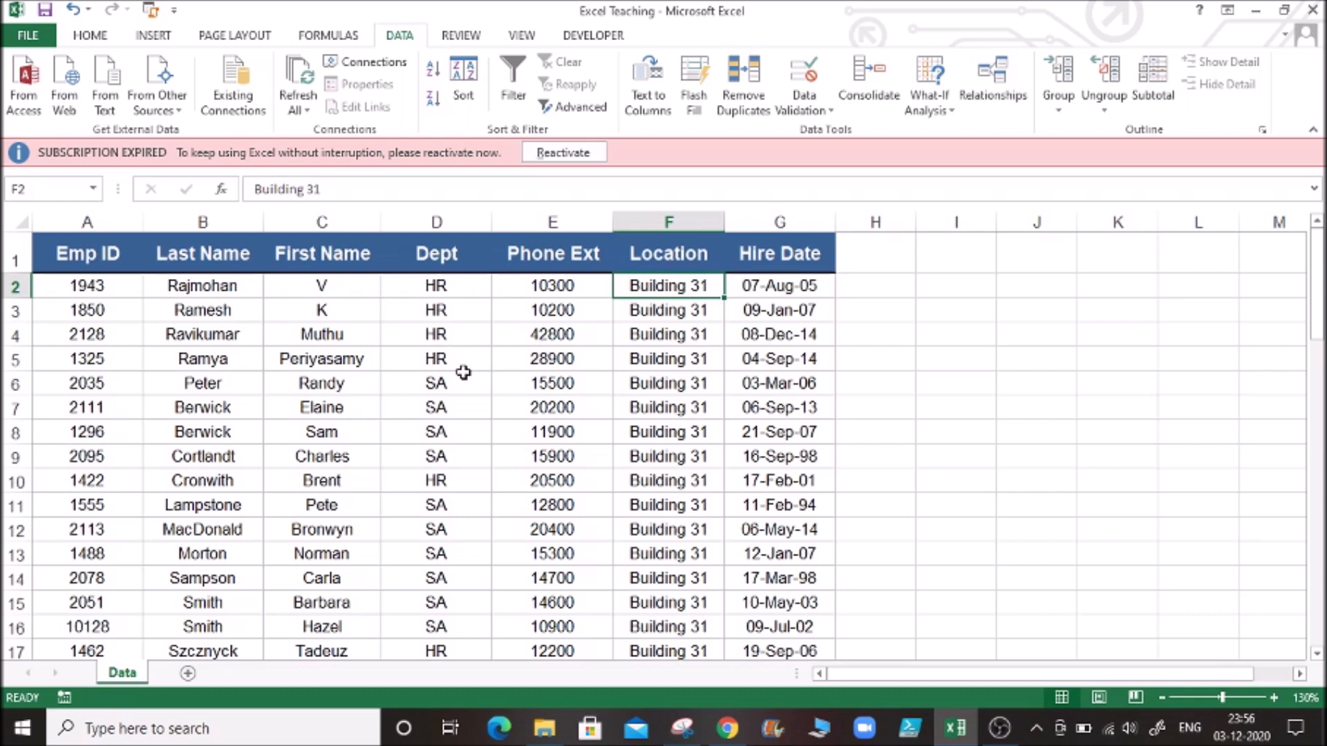
- Sort the table by Emp ID in ascending, descending and again ascending order, and select a cell in the Phone Ext column
{"action": "left_click", "coordinate": [78, 286]}
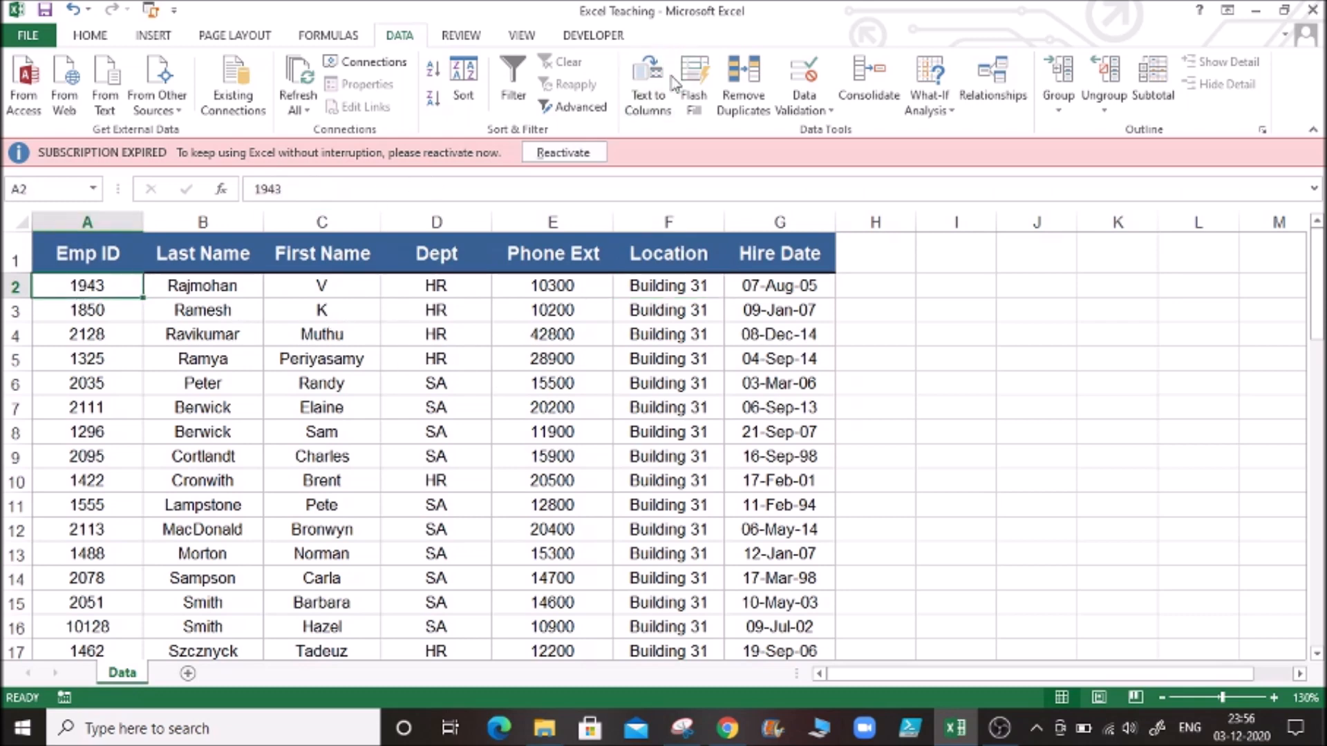
{"action": "left_click", "coordinate": [432, 74]}
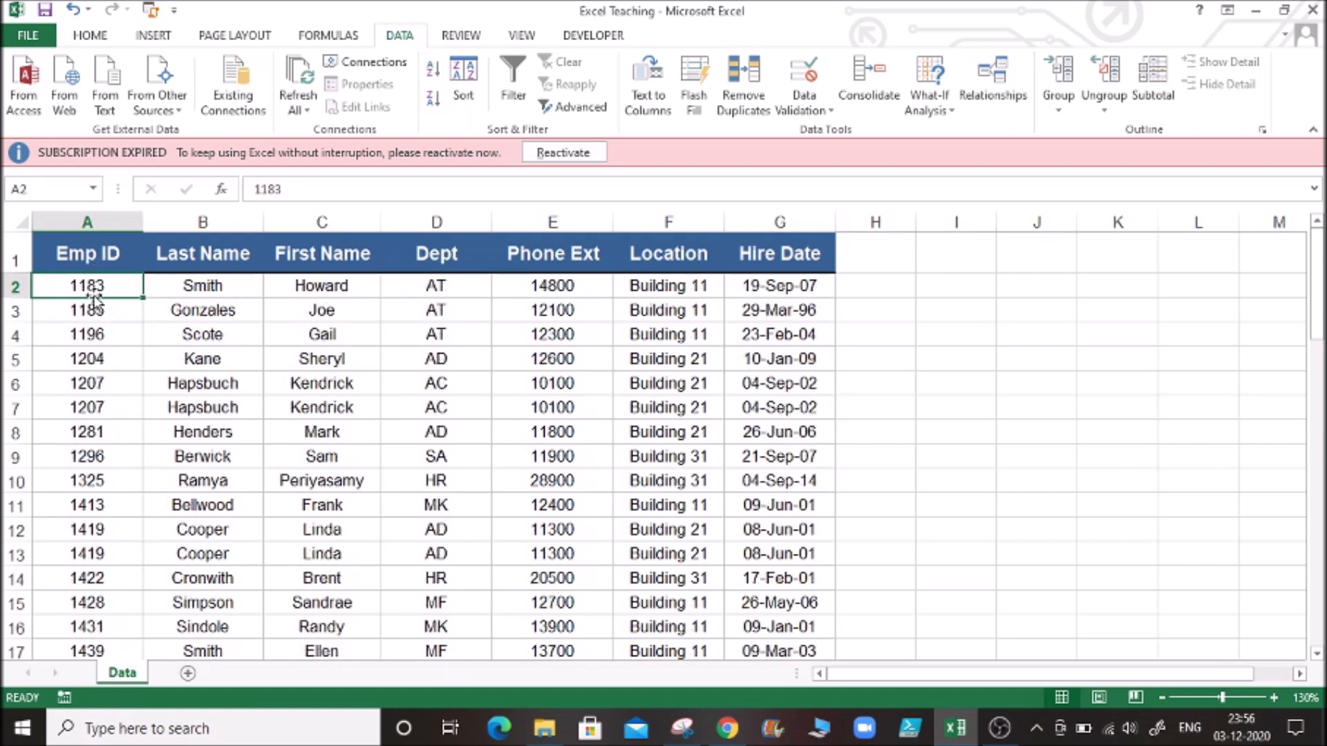
{"action": "left_click", "coordinate": [433, 102]}
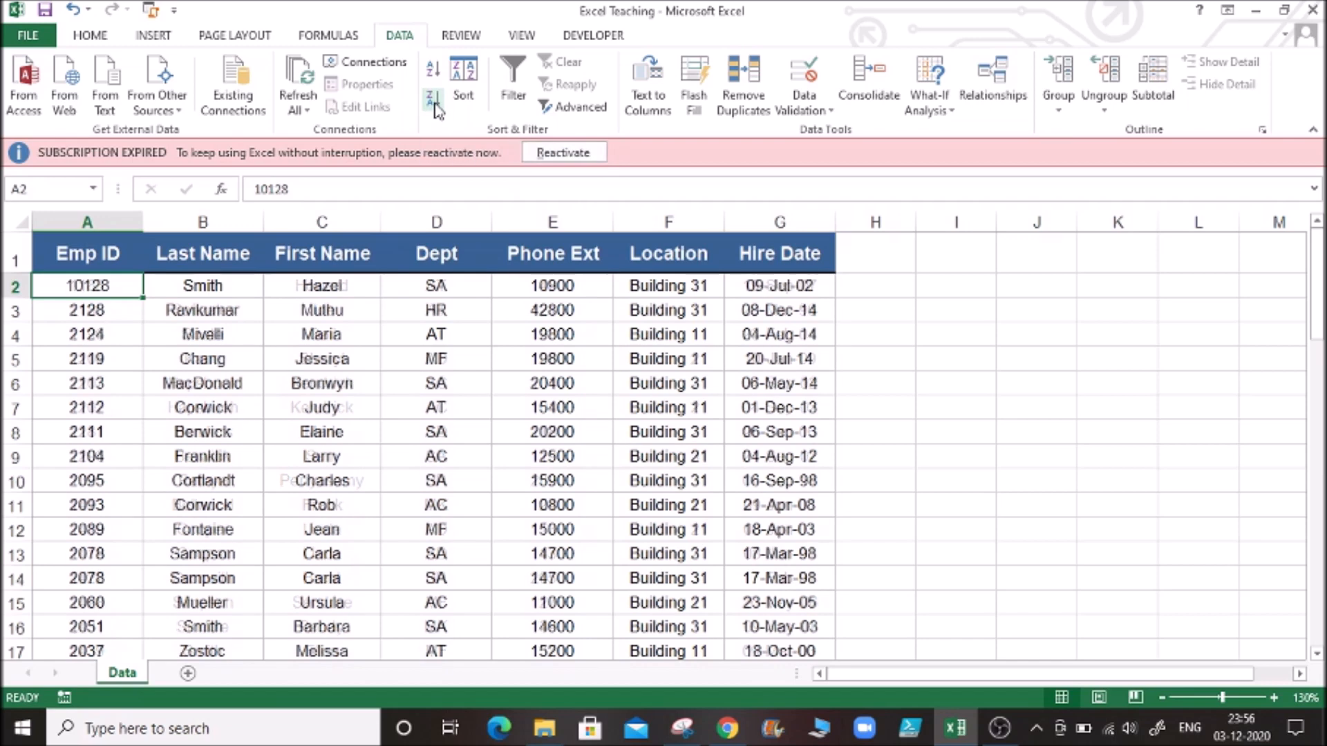
{"action": "left_click", "coordinate": [438, 74]}
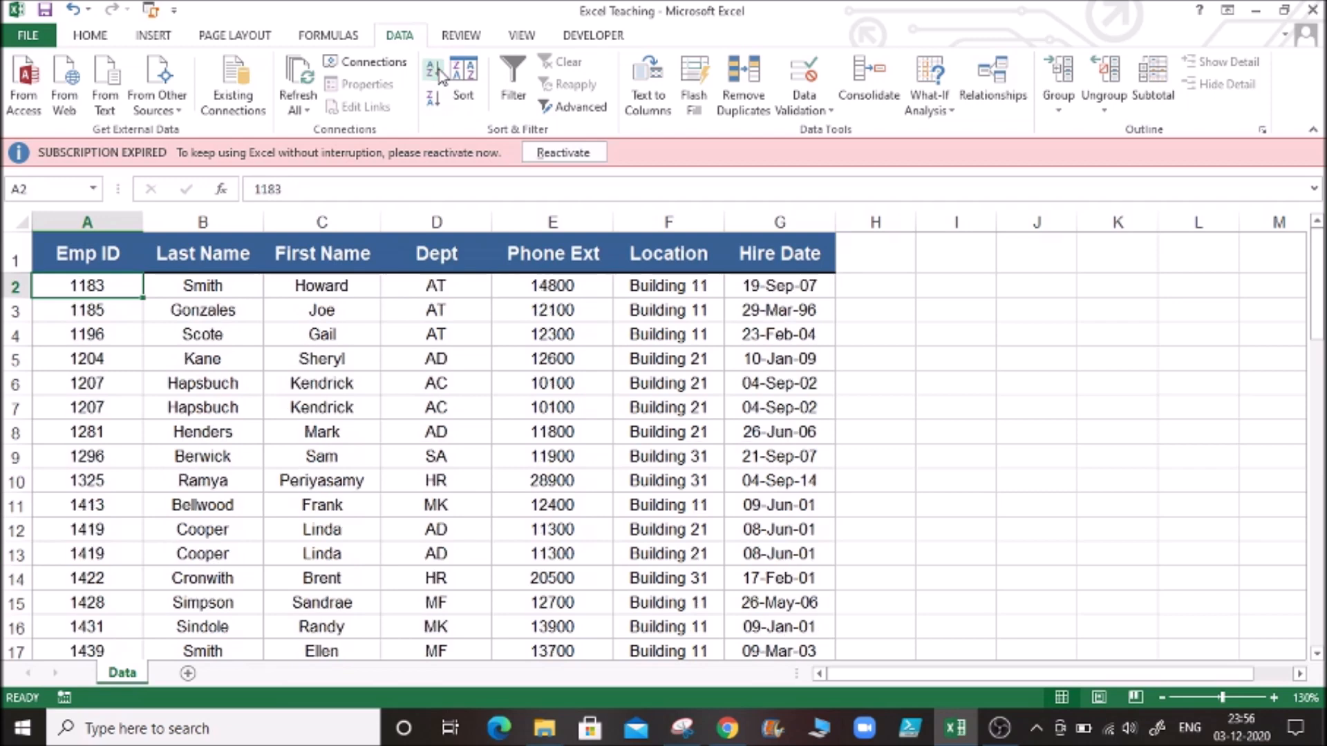
{"action": "left_click", "coordinate": [537, 340]}
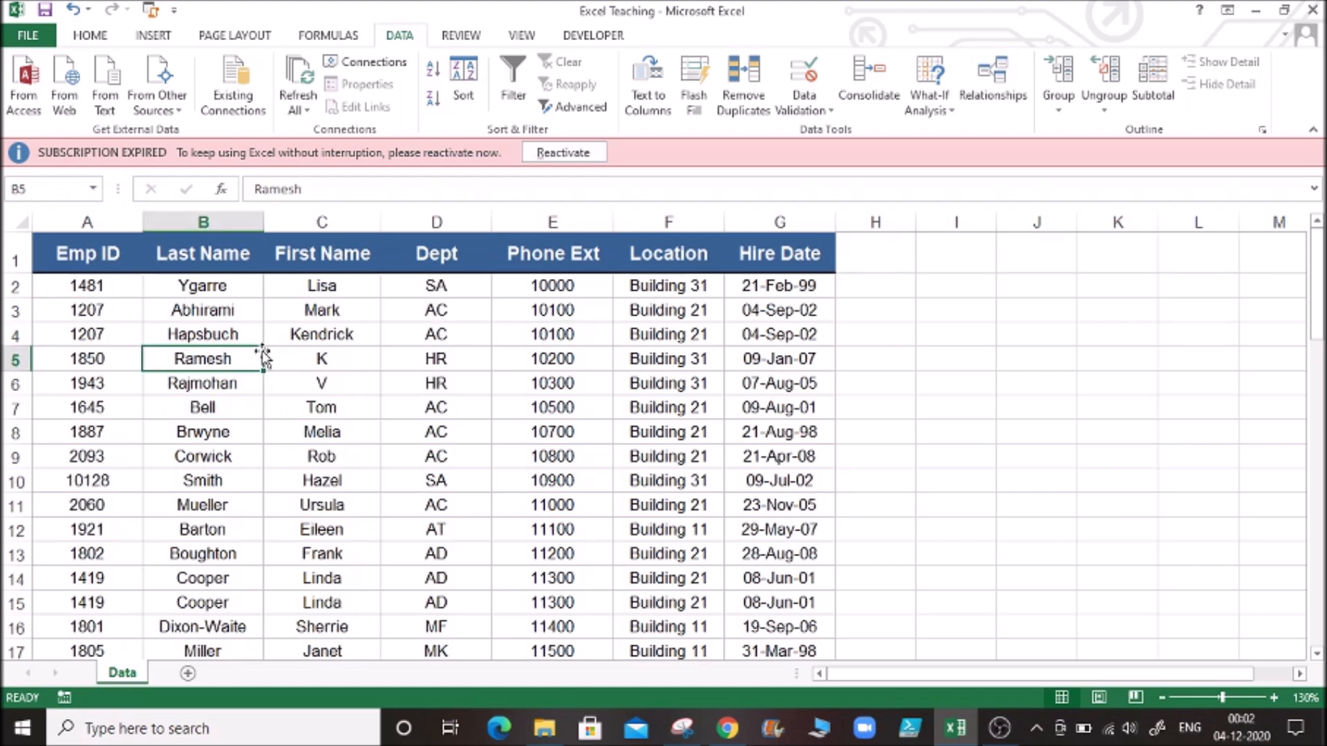
- Examine the First Name and Last Name columns together, plus sample Dept and Phone Ext cells, as possible sort keys
{"action": "left_click", "coordinate": [348, 362]}
{"action": "left_click", "coordinate": [329, 228]}
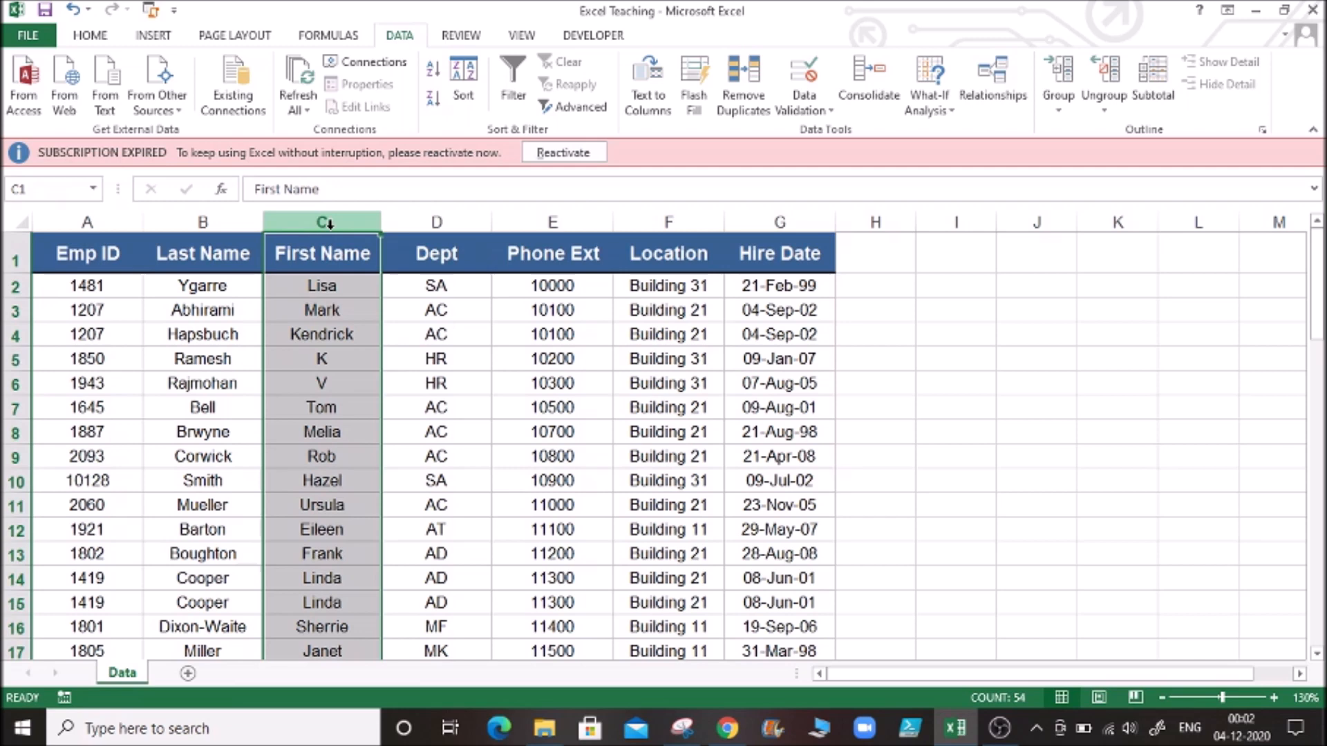
{"action": "left_click", "coordinate": [314, 309]}
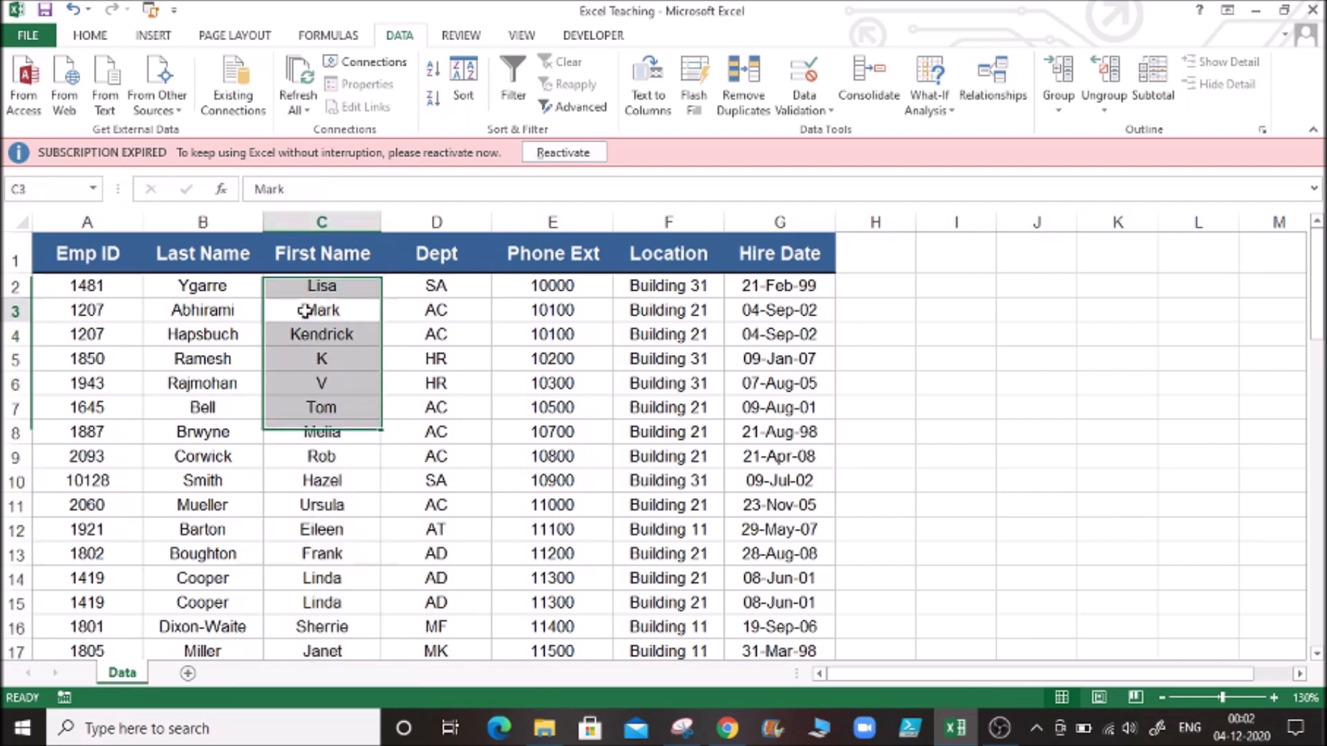
{"action": "left_click", "coordinate": [215, 217]}
{"action": "left_click", "coordinate": [286, 223], "text": "ctrl"}
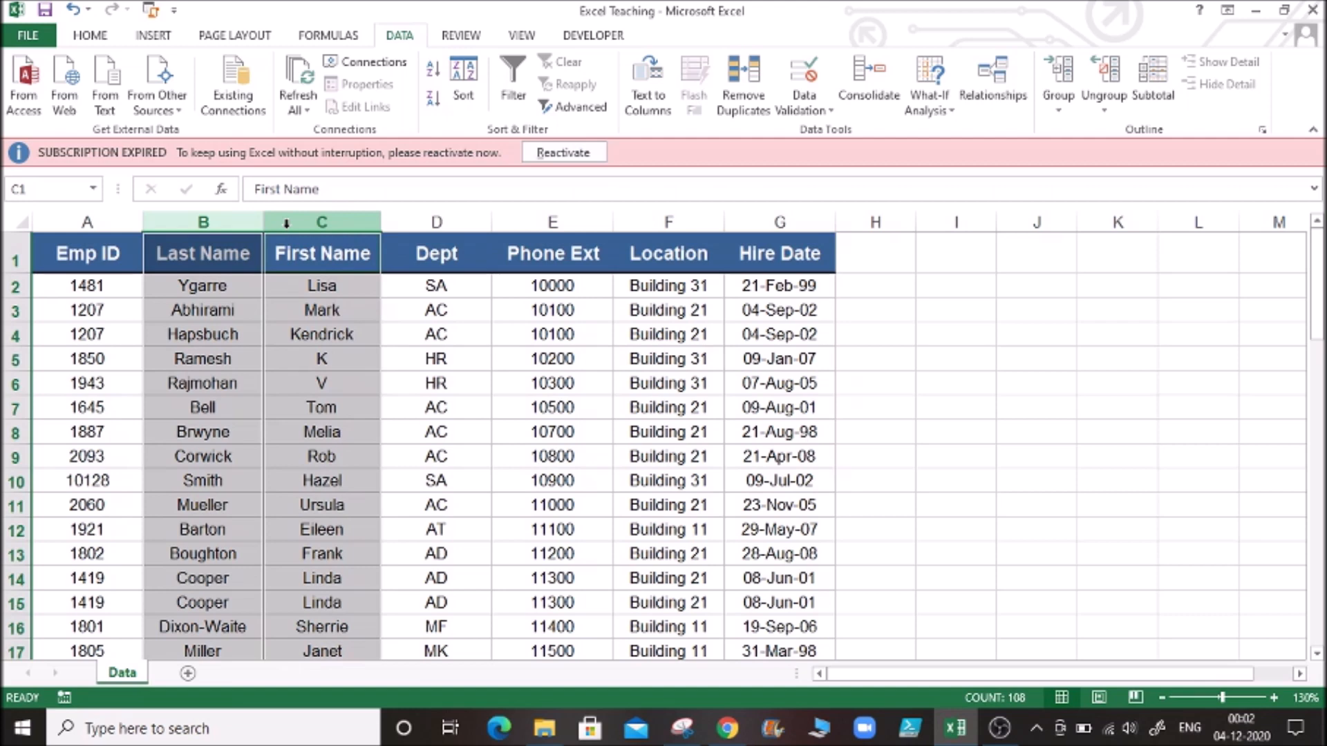
{"action": "left_click", "coordinate": [312, 310]}
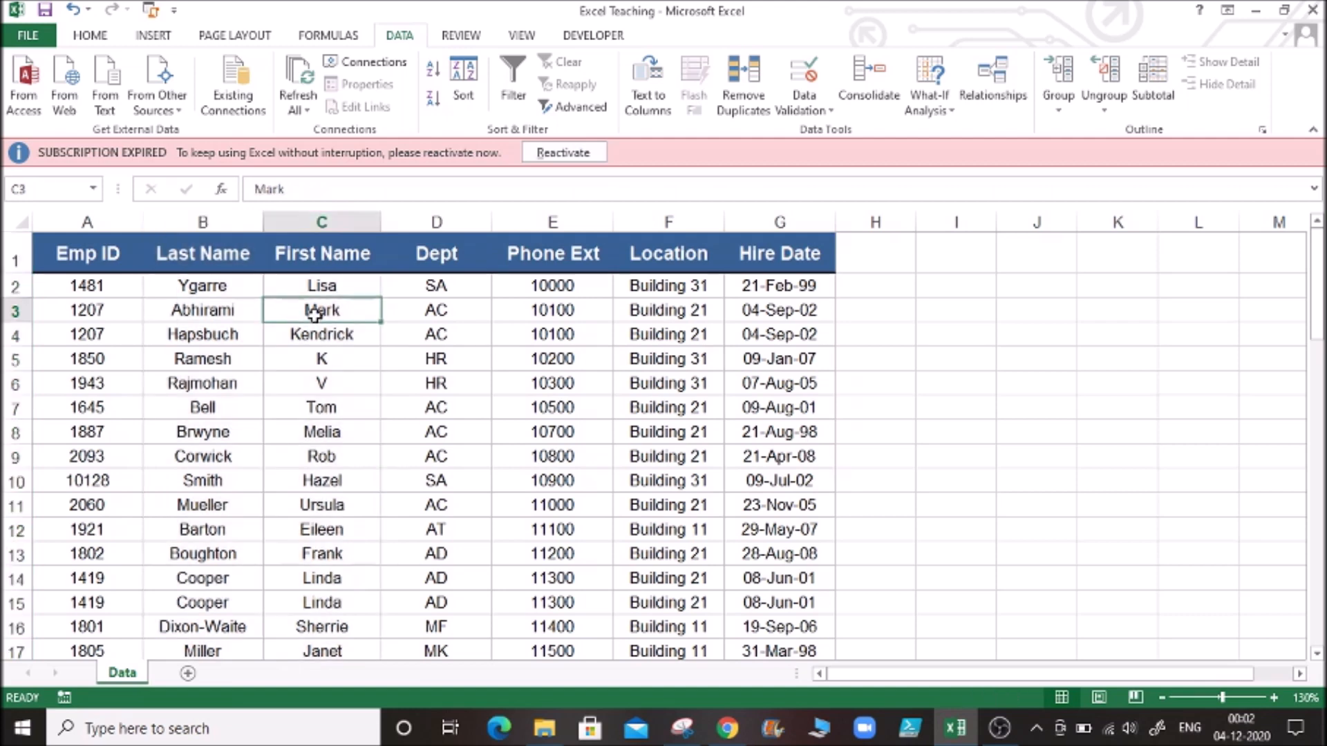
{"action": "left_click", "coordinate": [206, 314]}
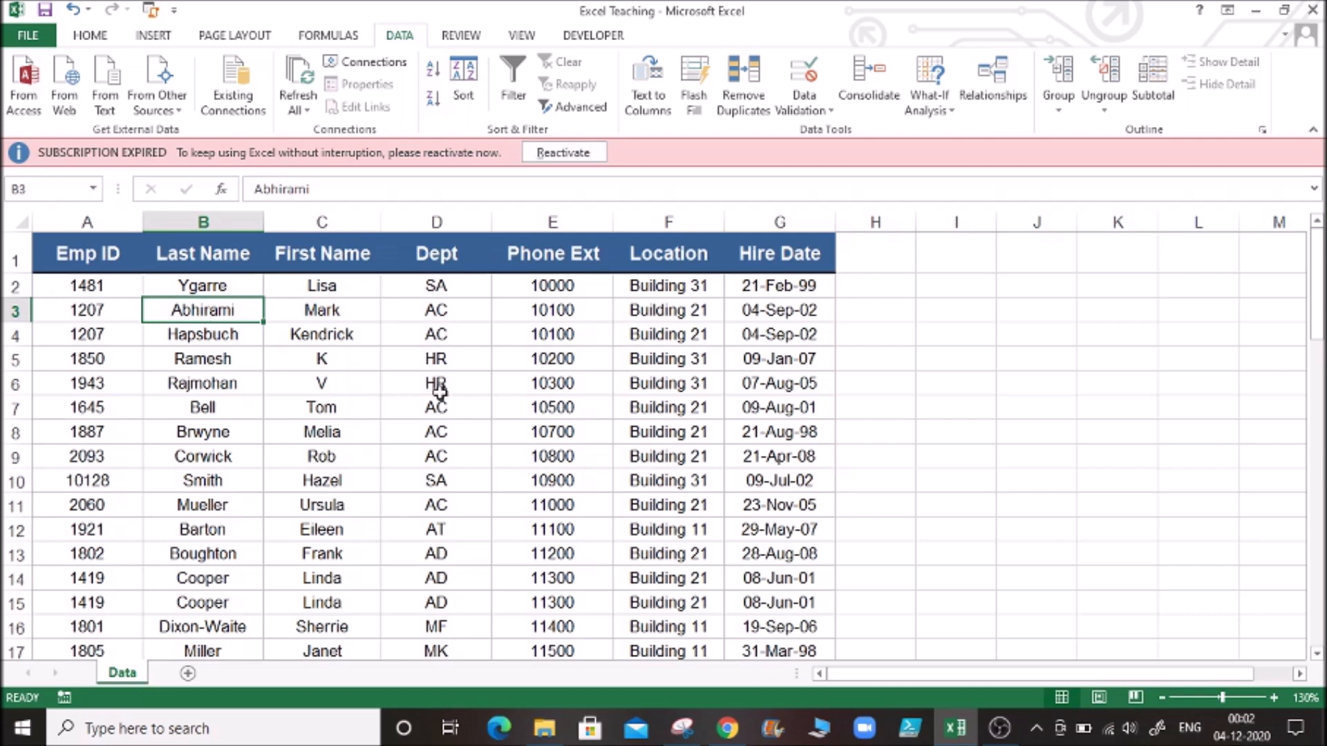
{"action": "left_click", "coordinate": [458, 358]}
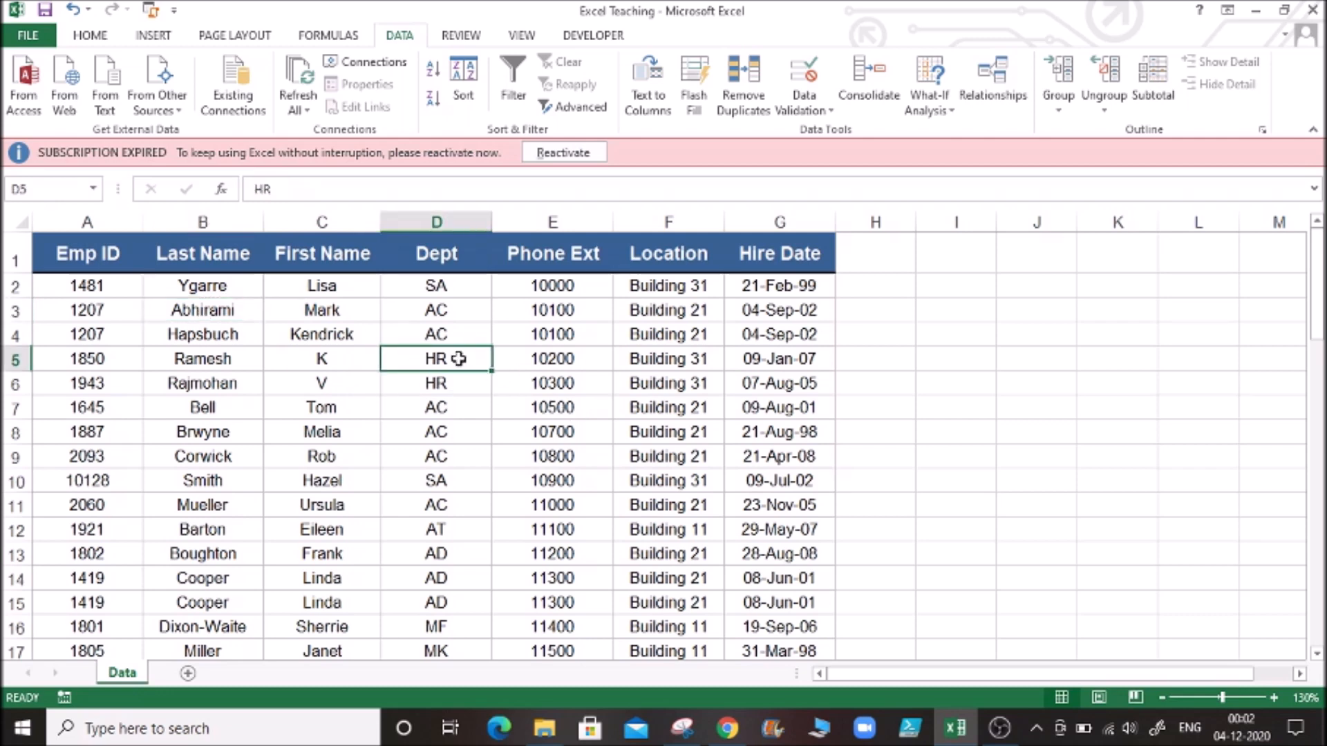
{"action": "left_click", "coordinate": [556, 387]}
- Open the custom Sort dialog for the employee table, enlarge it and move it clear of the first columns
{"action": "left_click", "coordinate": [271, 449]}
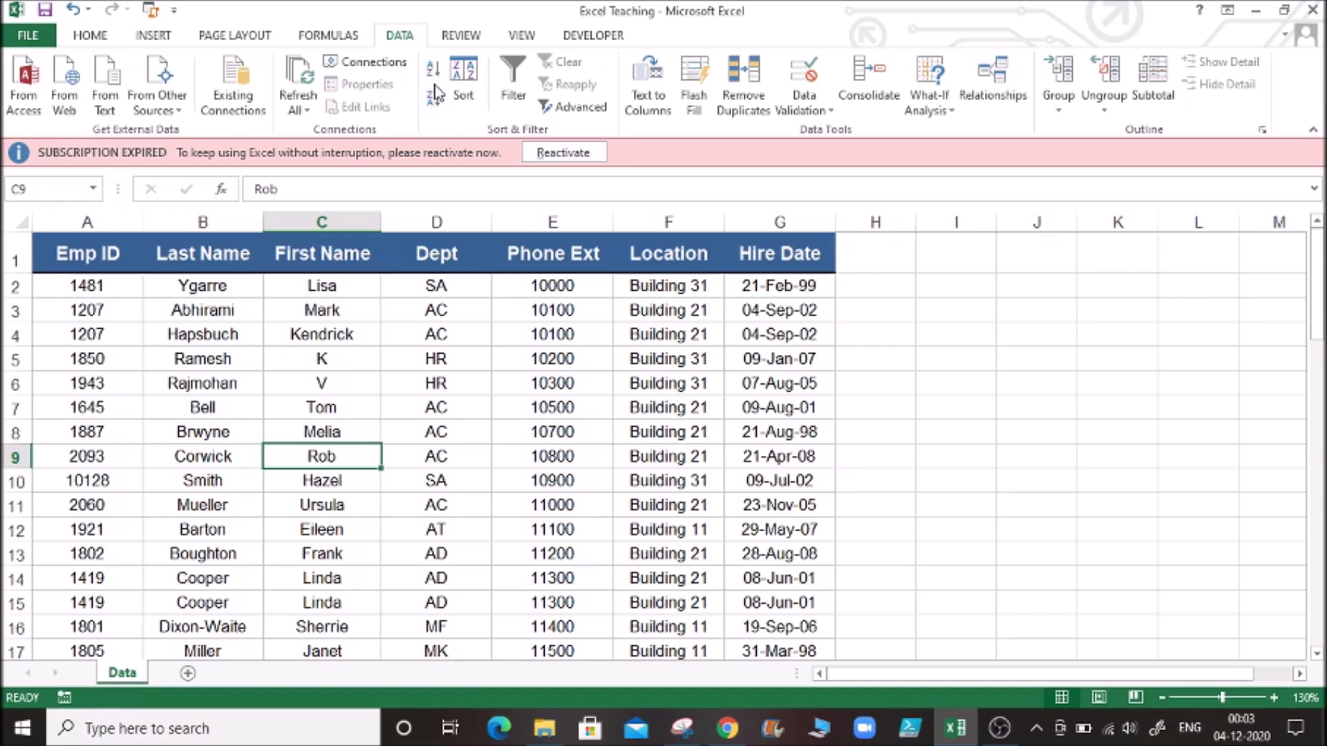
{"action": "left_click", "coordinate": [463, 95]}
{"action": "left_click_drag", "start_coordinate": [388, 228], "coordinate": [1204, 273]}
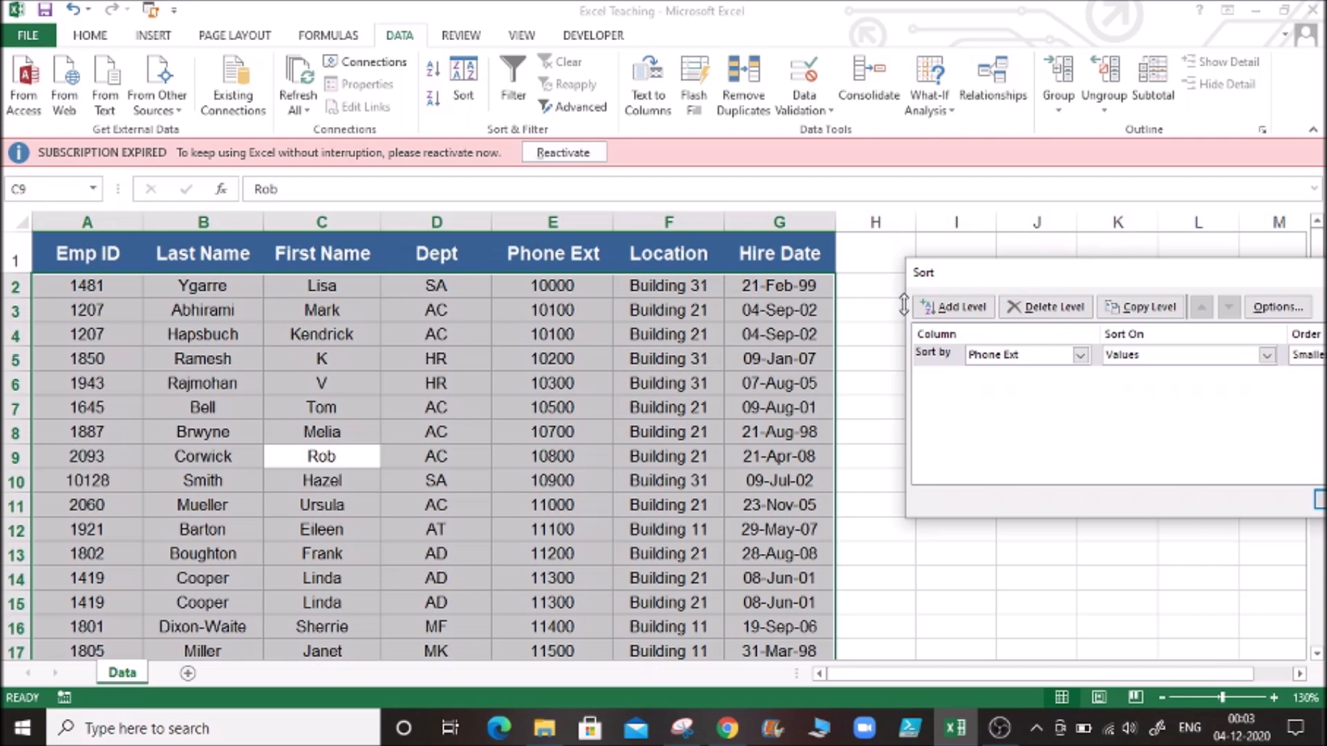
{"action": "left_click_drag", "start_coordinate": [1035, 276], "coordinate": [774, 327]}
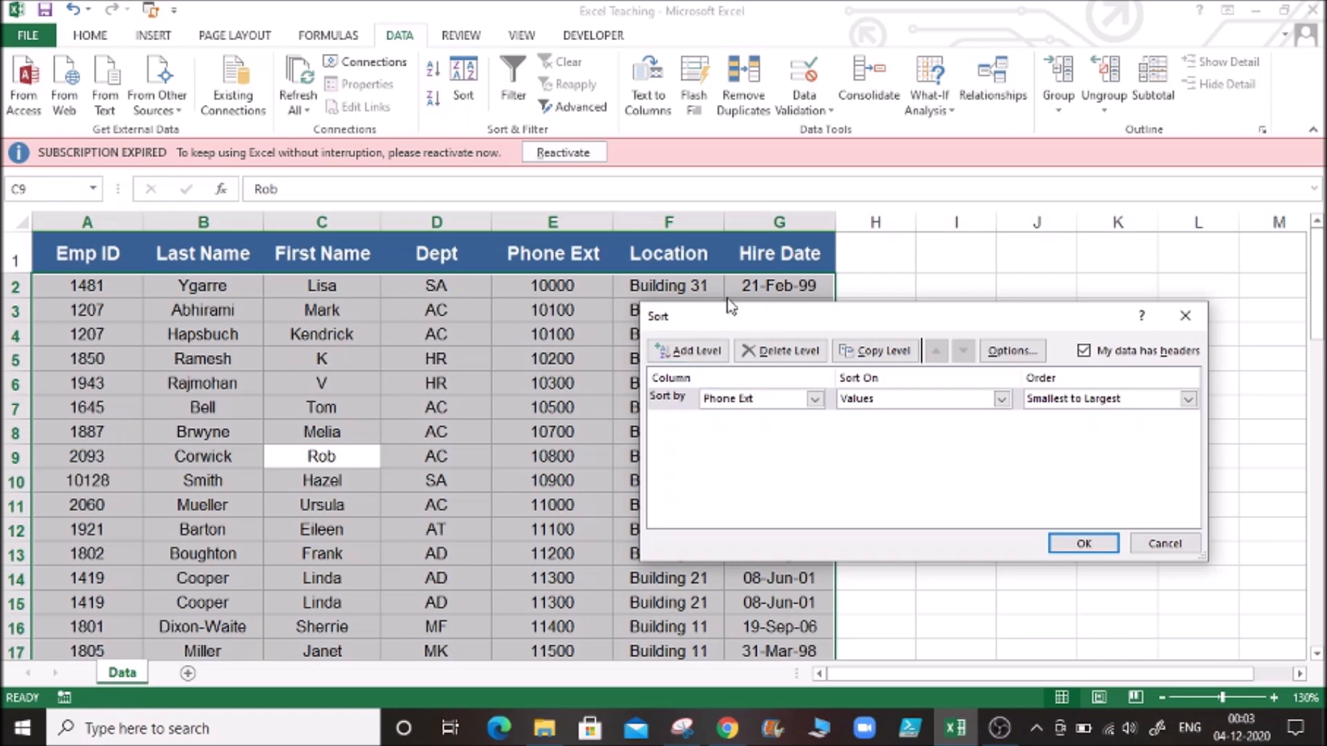
{"action": "left_click_drag", "start_coordinate": [634, 301], "coordinate": [650, 199]}
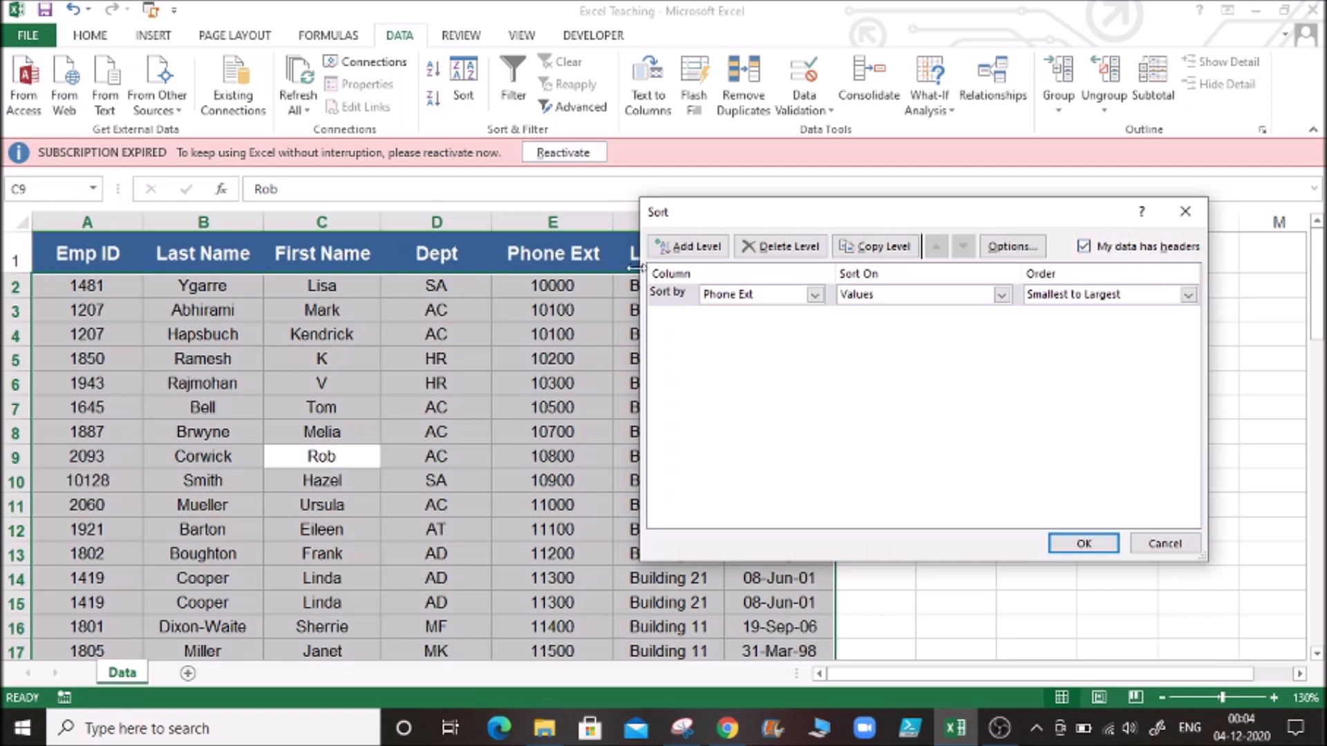
{"action": "left_click_drag", "start_coordinate": [796, 220], "coordinate": [646, 329]}
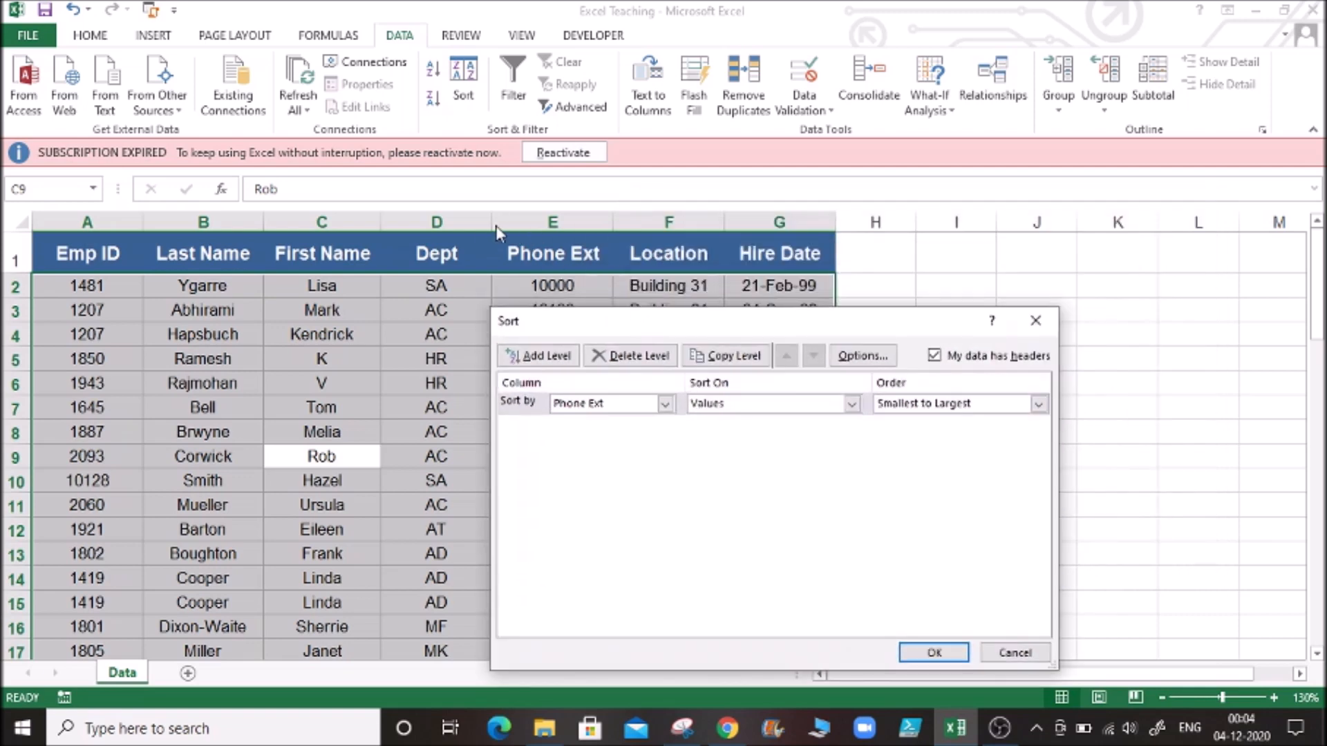
{"action": "left_click_drag", "start_coordinate": [833, 331], "coordinate": [1049, 206]}
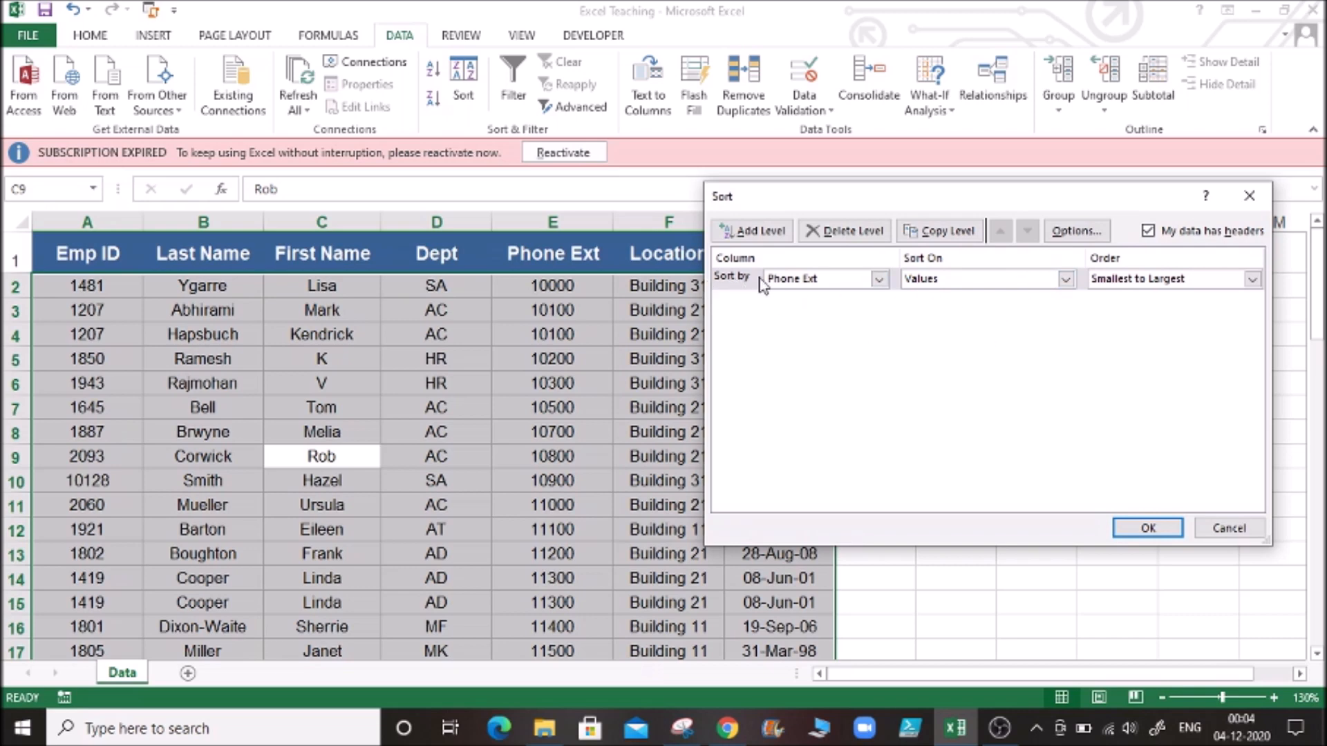
- Sort the employee table by Last Name, on Values, in A to Z order
{"action": "left_click", "coordinate": [879, 280]}
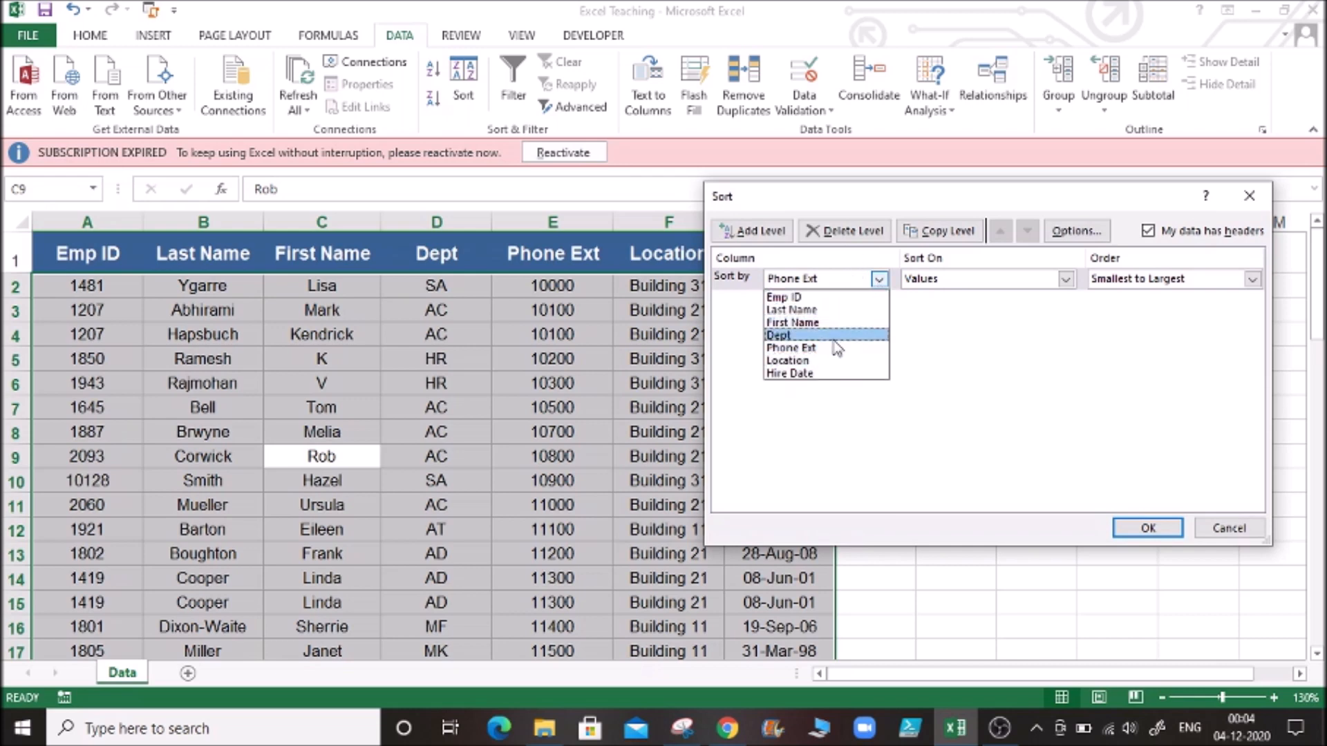
{"action": "left_click", "coordinate": [834, 317]}
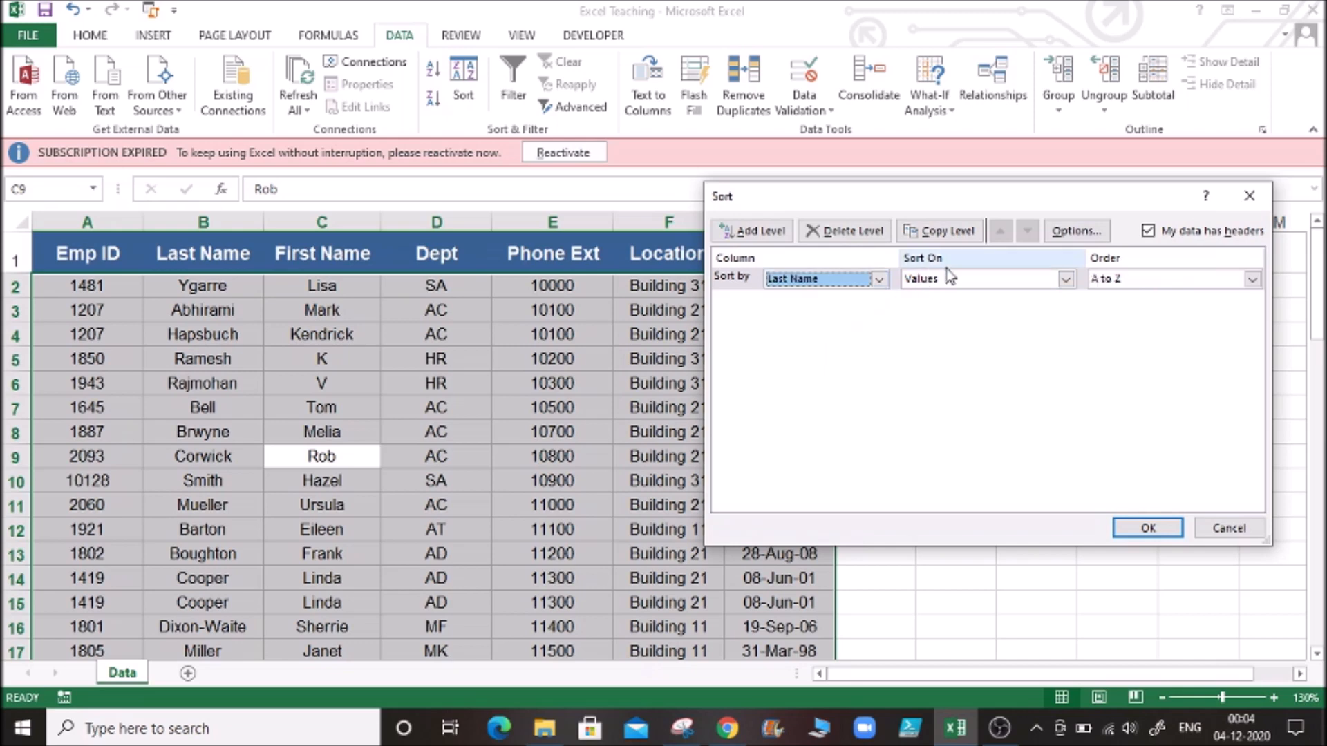
{"action": "left_click", "coordinate": [1065, 279]}
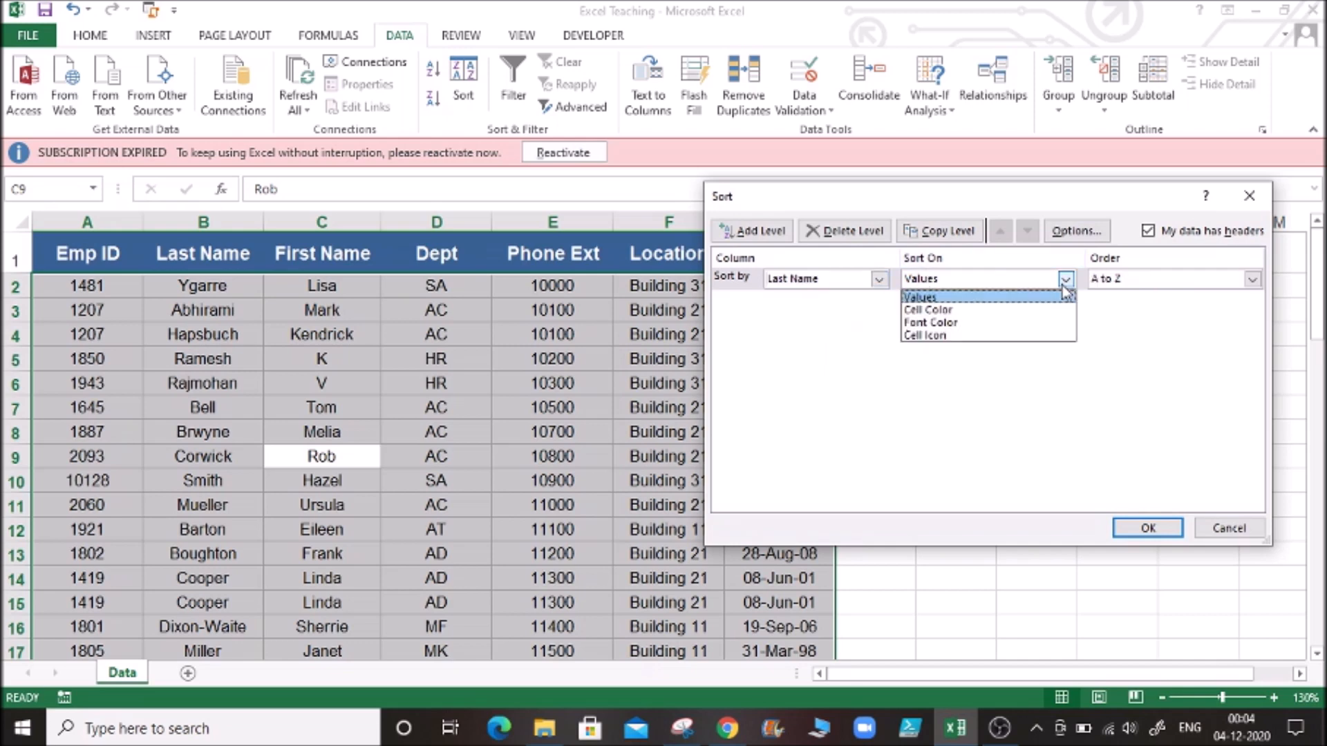
{"action": "left_click", "coordinate": [1064, 281]}
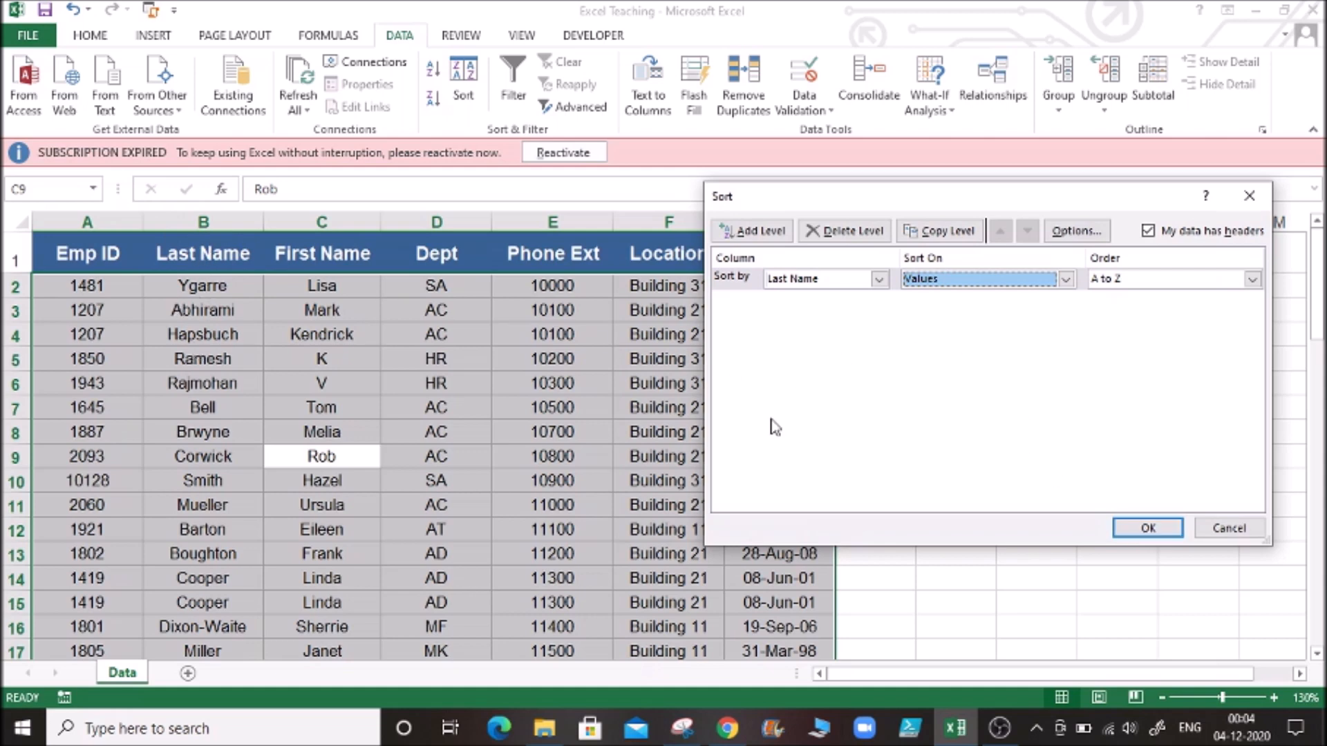
{"action": "left_click", "coordinate": [1148, 529]}
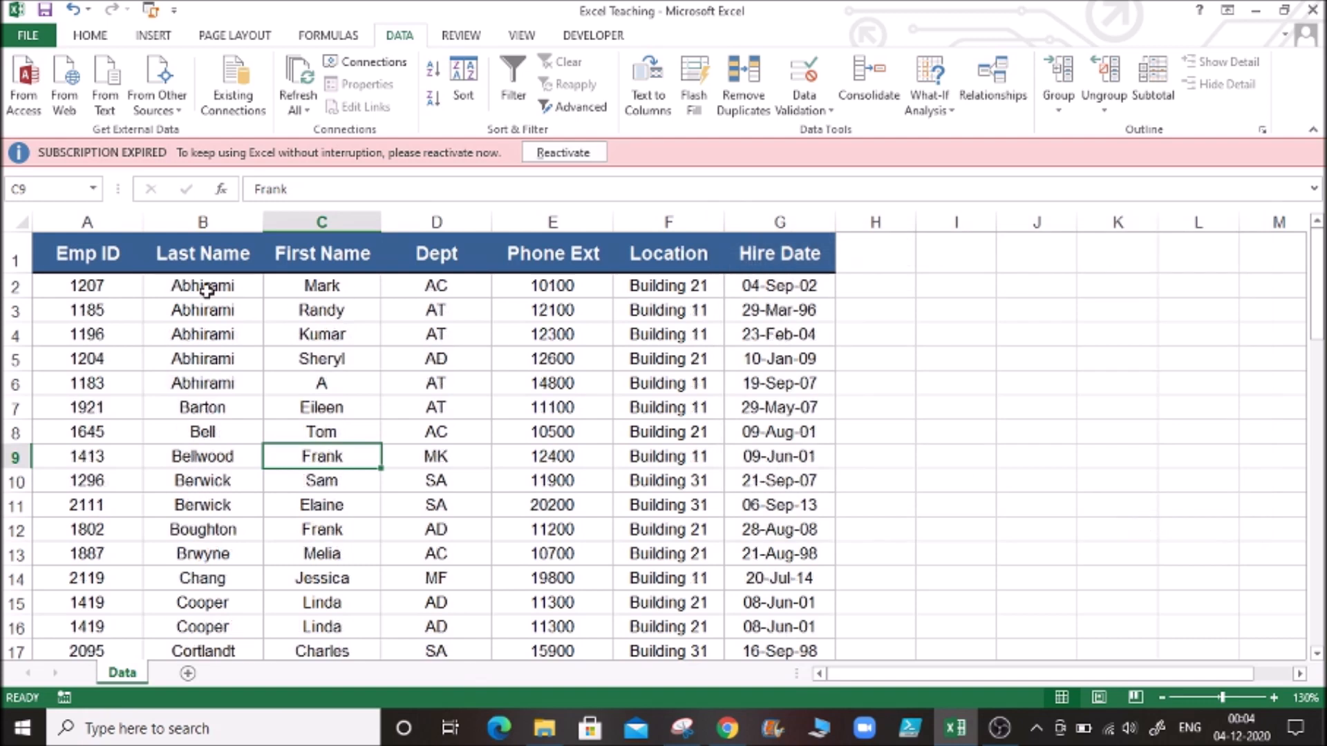
- Examine whether the first names in rows 2 to 6 are in alphabetical order within the shared last name
{"action": "left_click", "coordinate": [188, 288]}
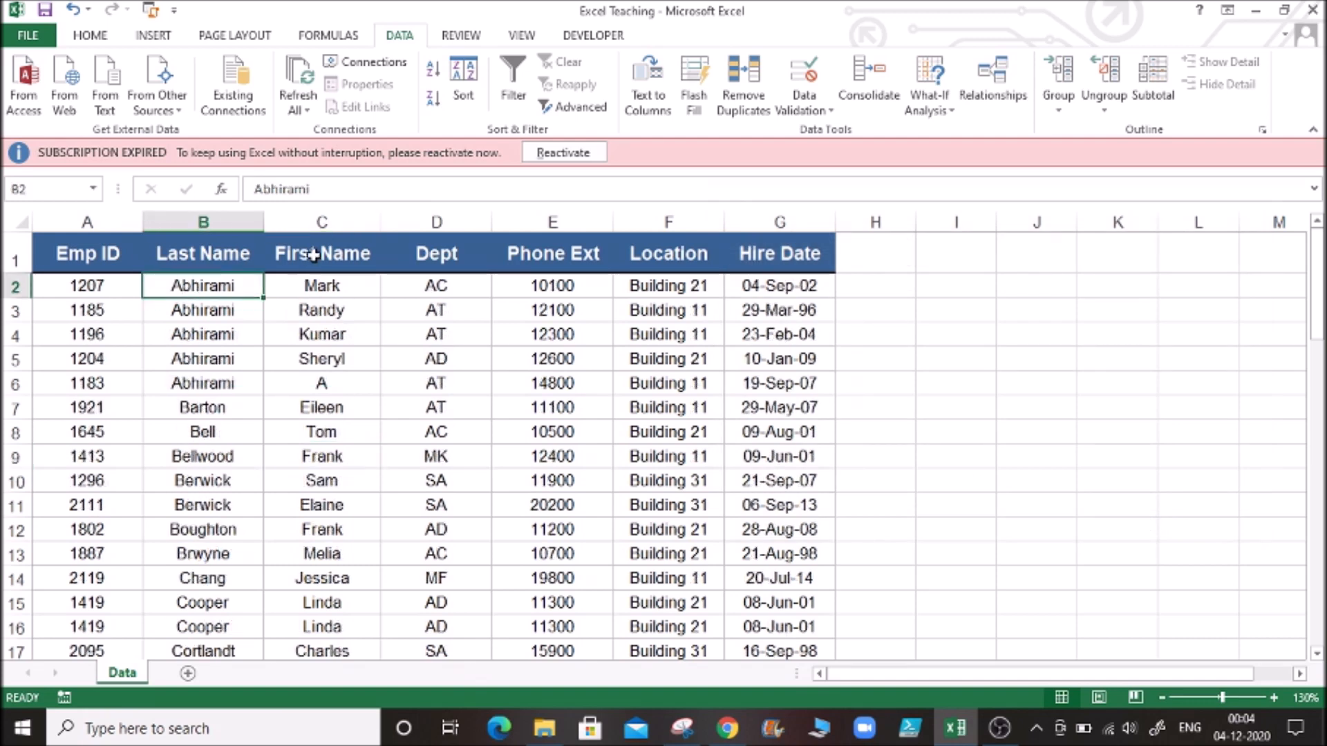
{"action": "left_click", "coordinate": [315, 215]}
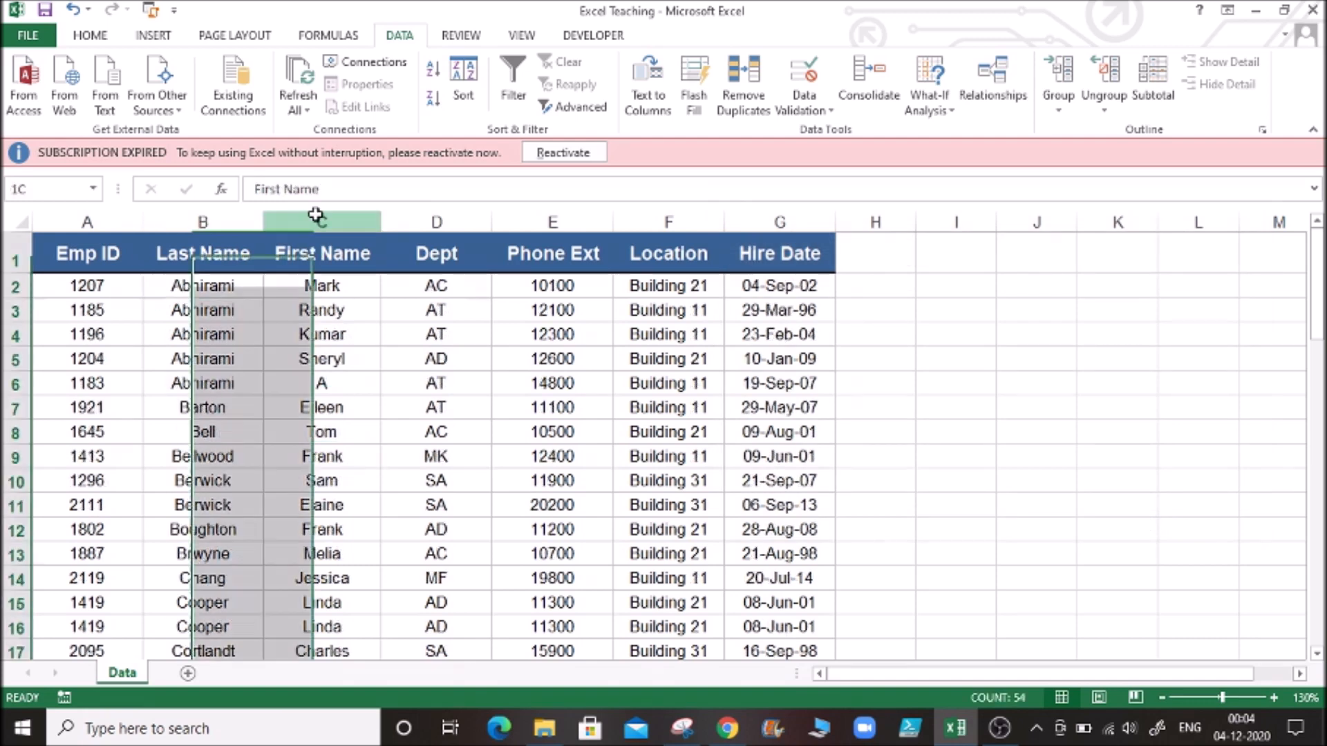
{"action": "left_click", "coordinate": [316, 303]}
{"action": "left_click", "coordinate": [217, 284]}
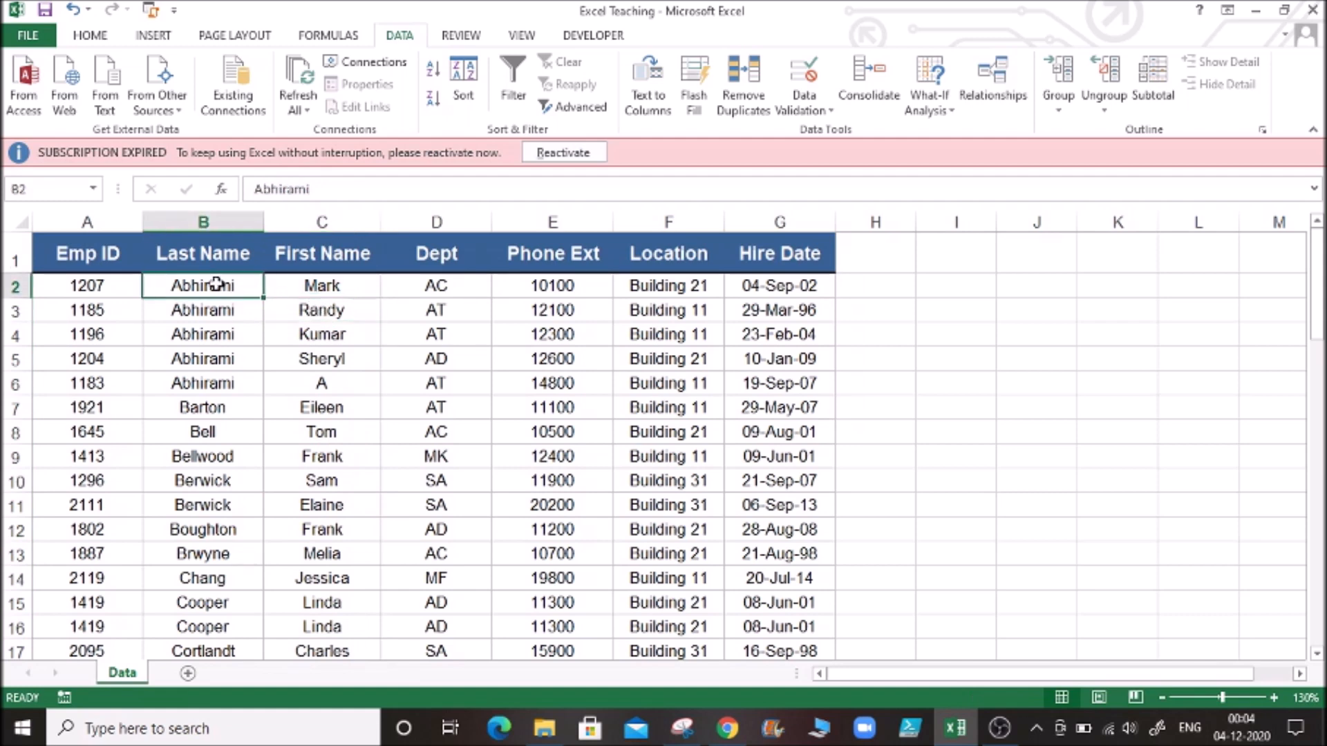
{"action": "left_click", "coordinate": [300, 287]}
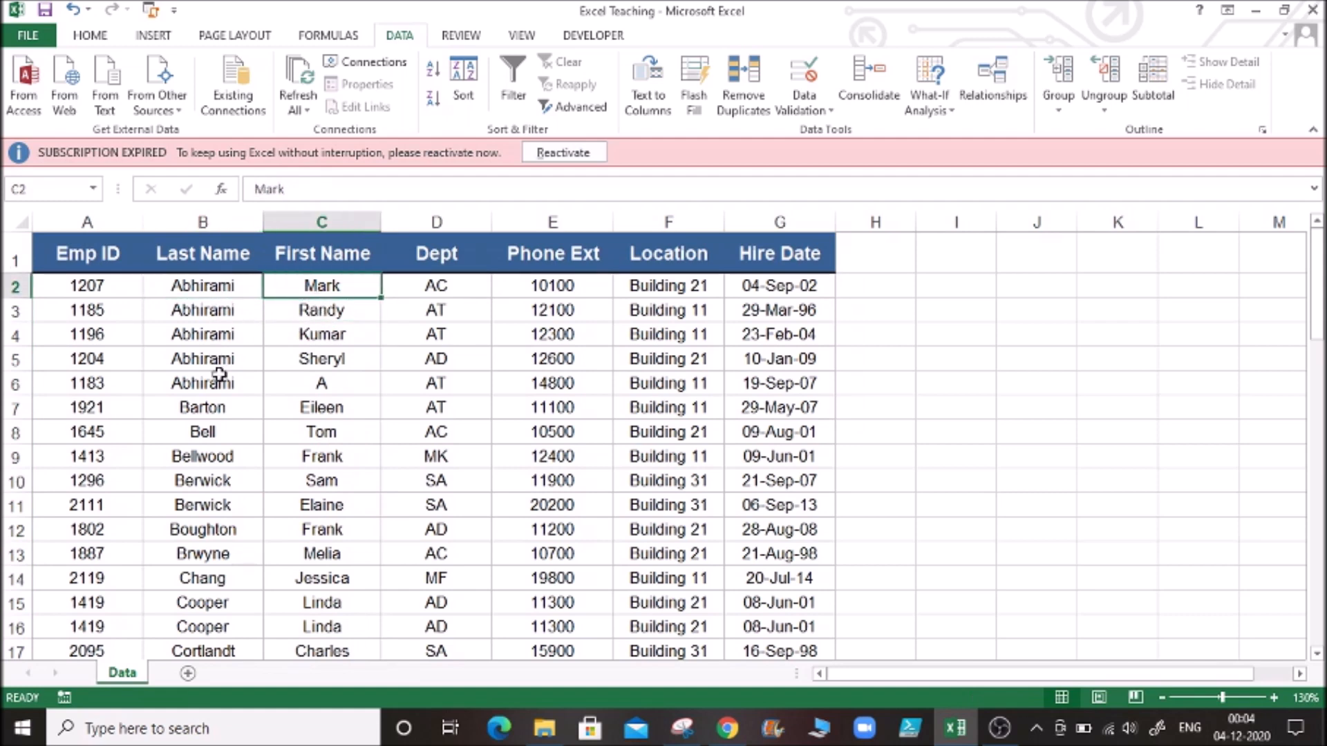
{"action": "left_click", "coordinate": [324, 381]}
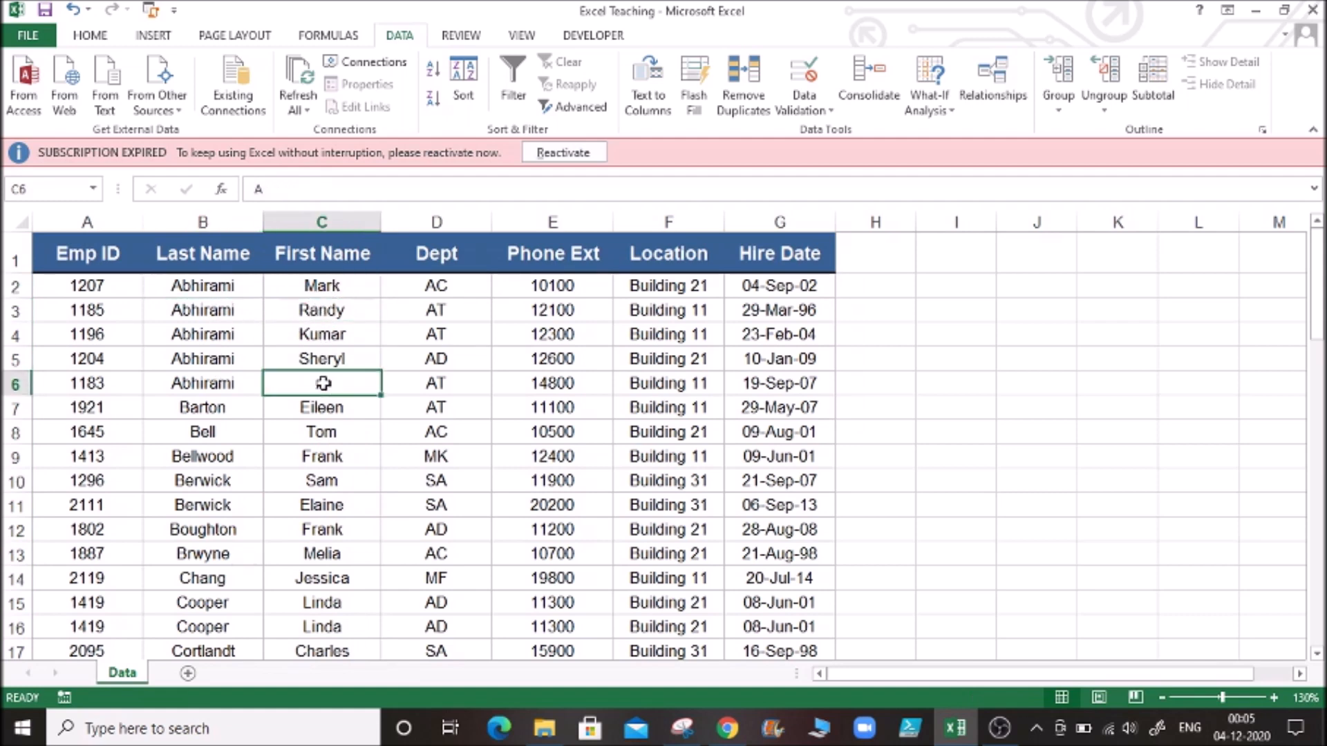
{"action": "left_click", "coordinate": [344, 287]}
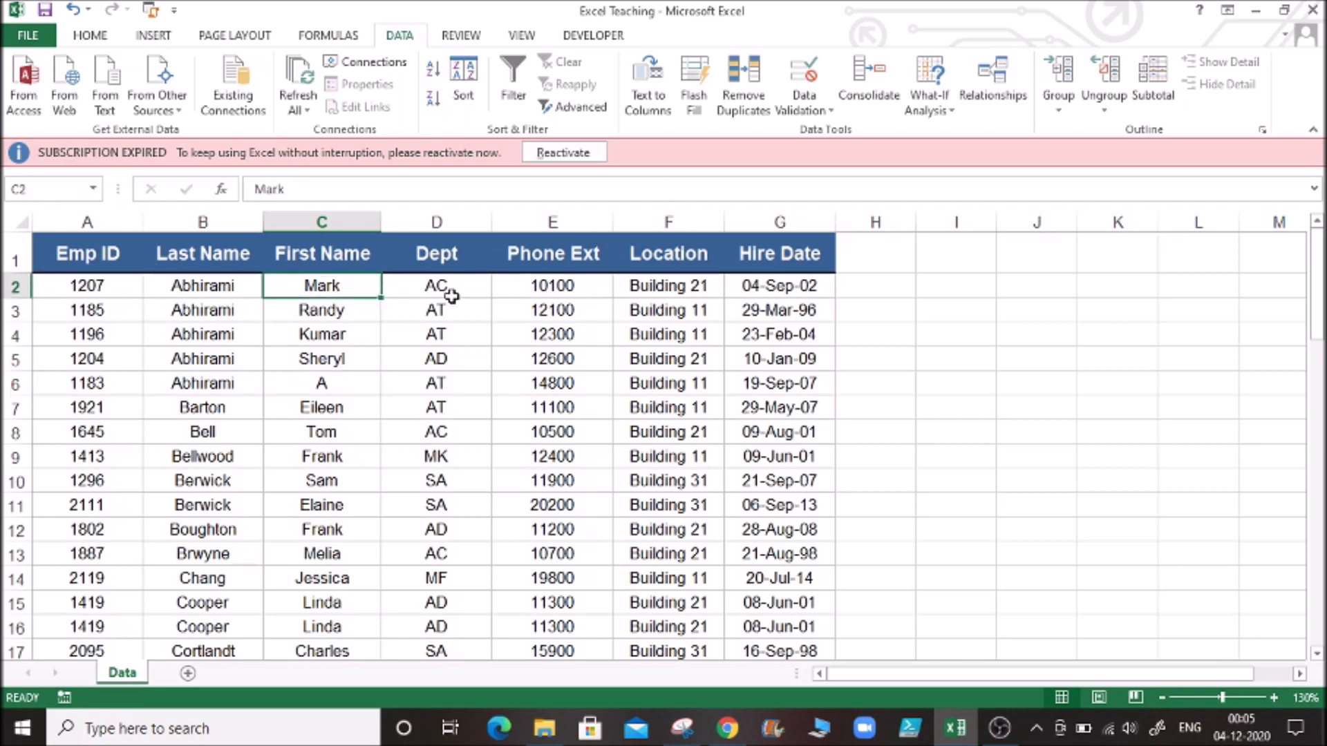
{"action": "left_click", "coordinate": [323, 381]}
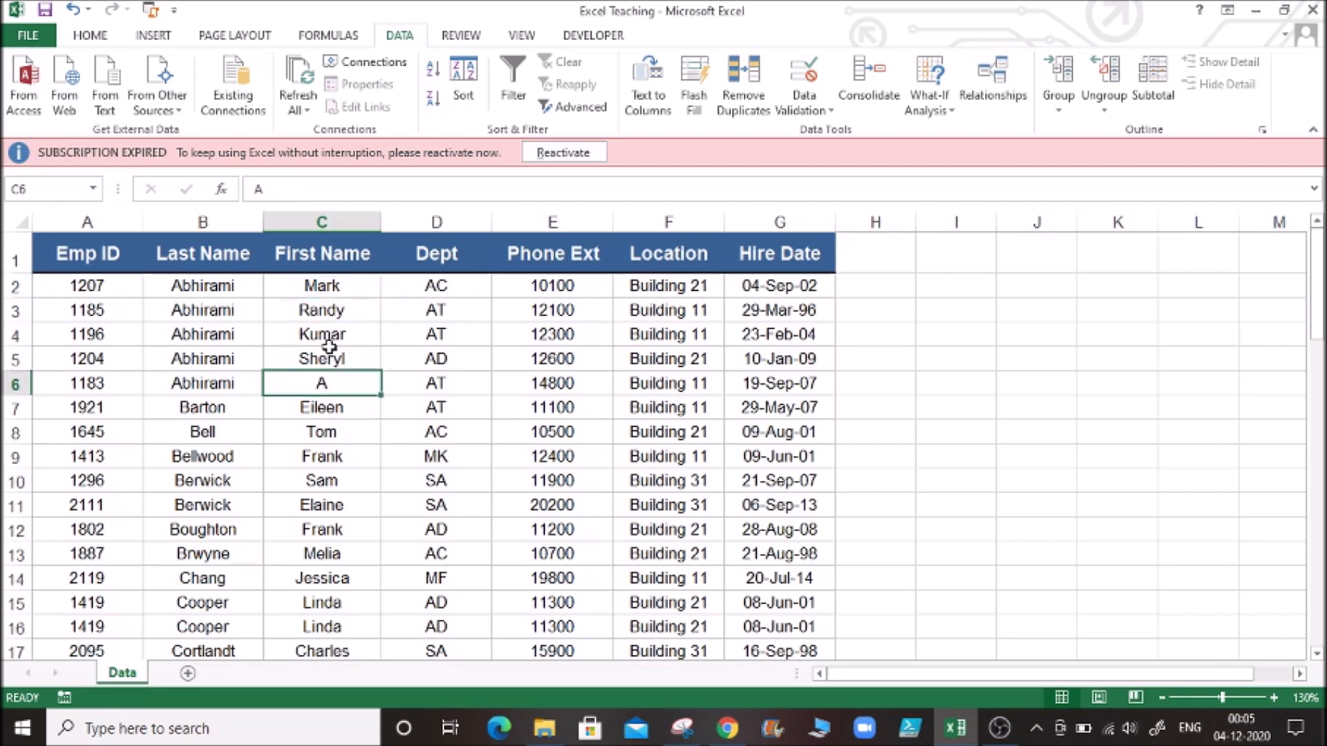
{"action": "left_click", "coordinate": [345, 287]}
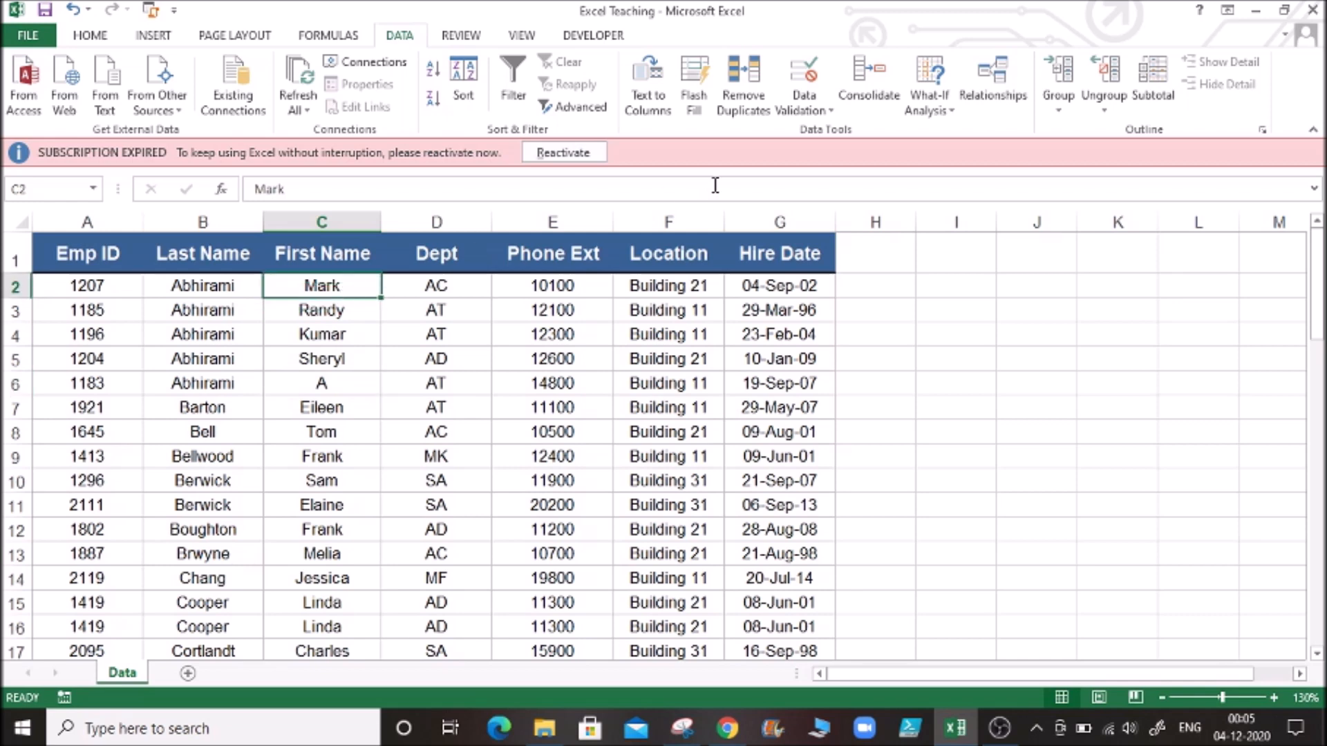
- Add First Name as a second sort level under Last Name, on Values, A to Z, and apply the custom sort
{"action": "left_click", "coordinate": [462, 86]}
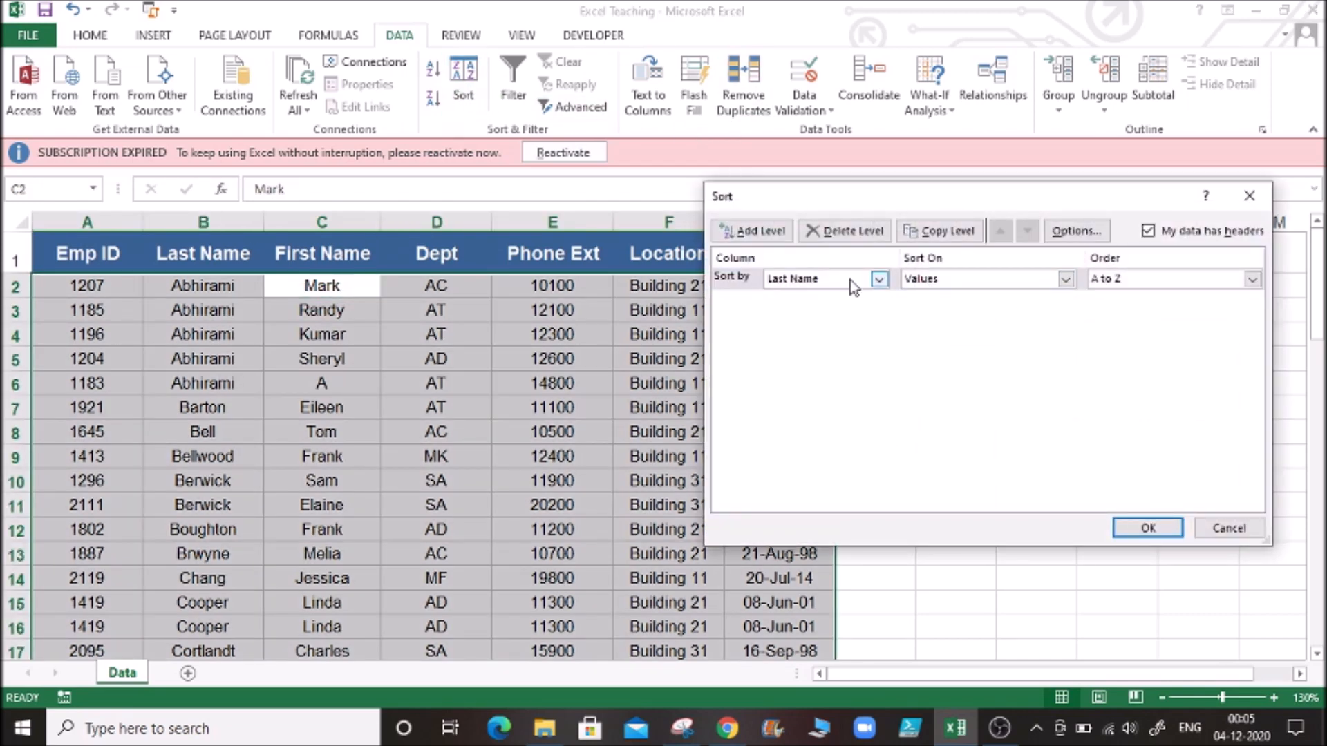
{"action": "left_click", "coordinate": [778, 247]}
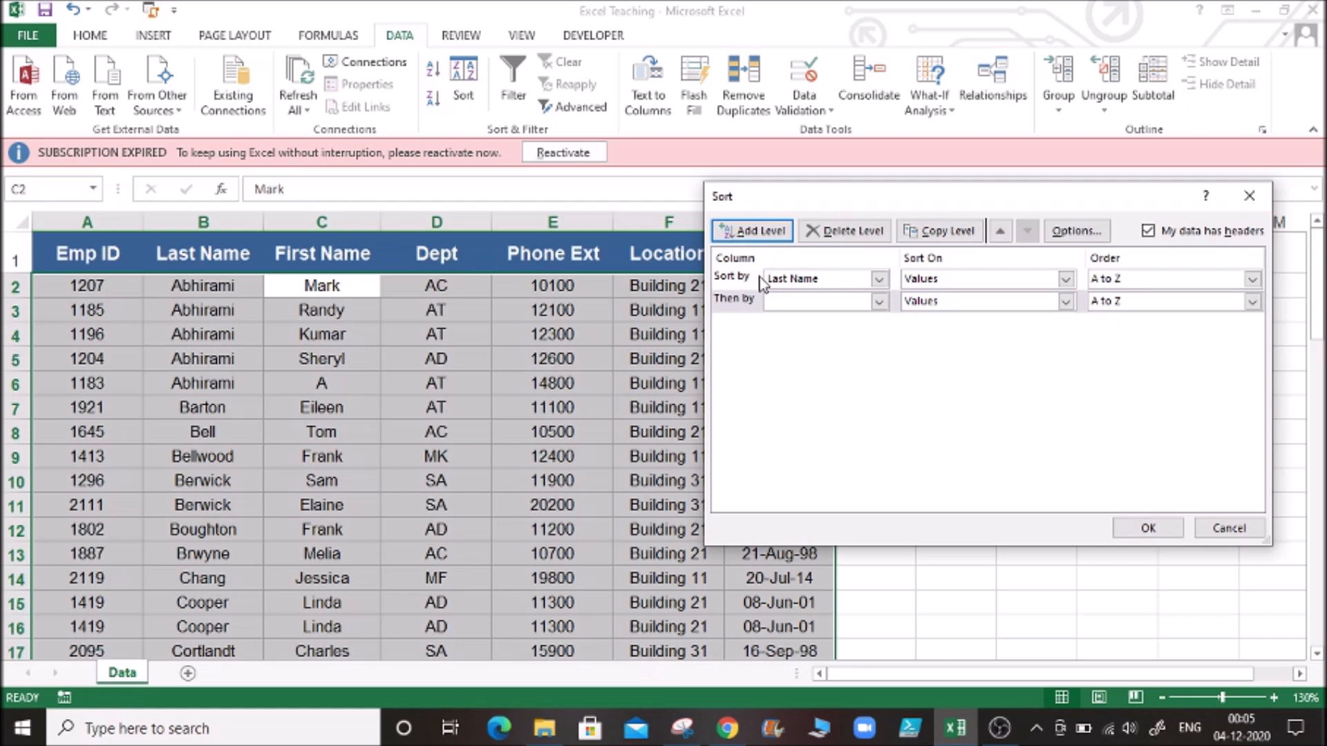
{"action": "left_click", "coordinate": [878, 301]}
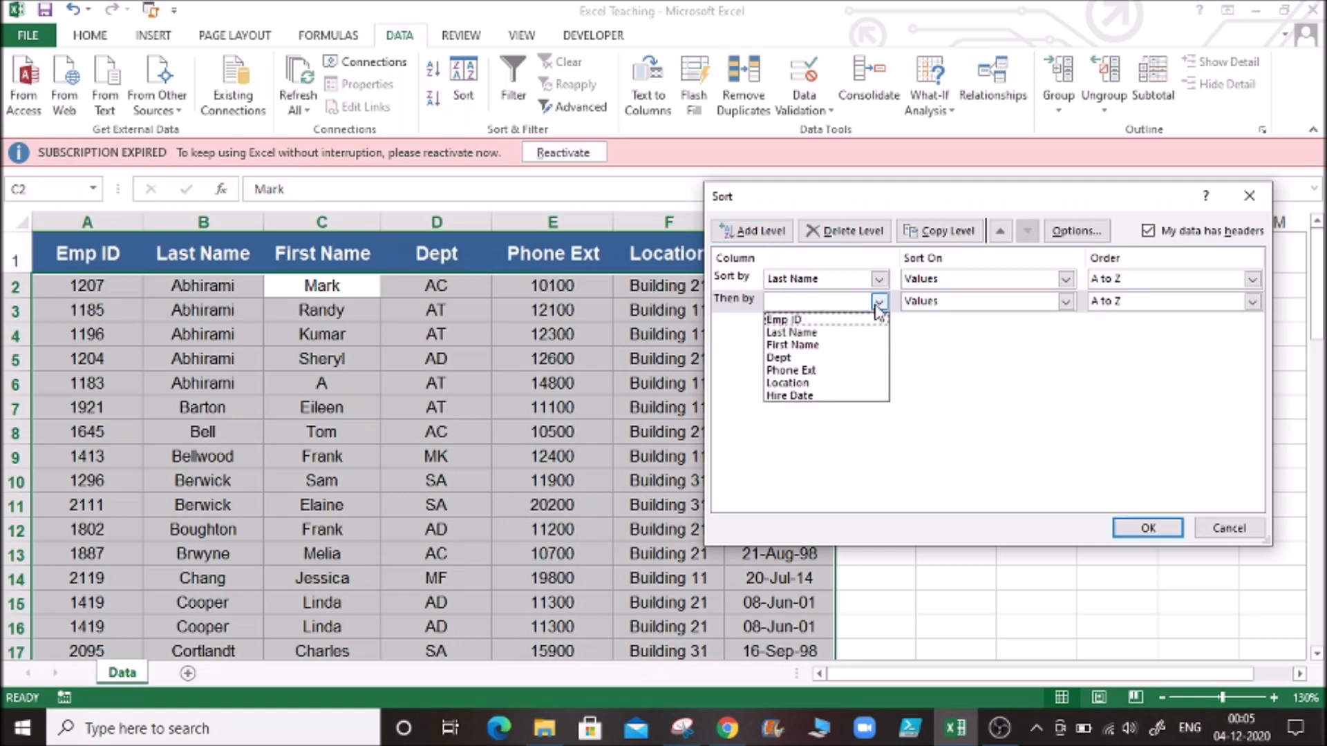
{"action": "left_click", "coordinate": [826, 344]}
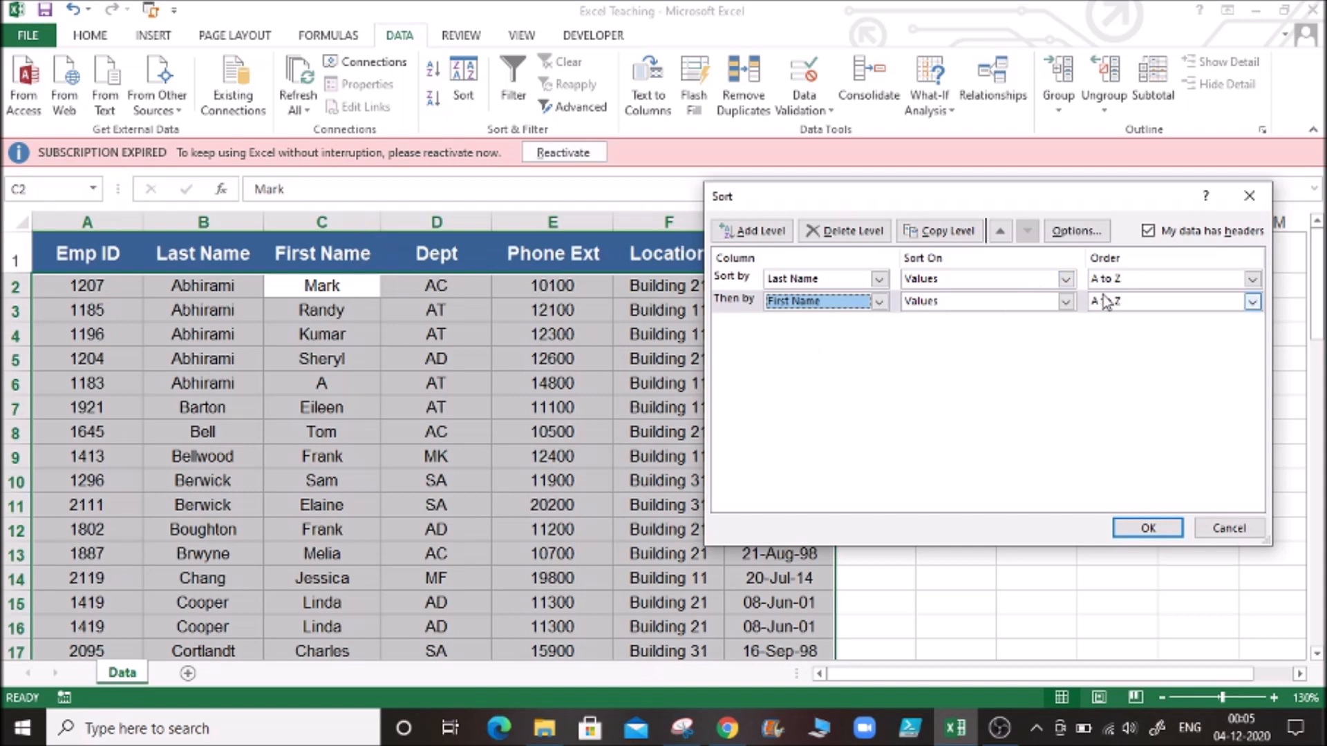
{"action": "left_click", "coordinate": [1145, 532]}
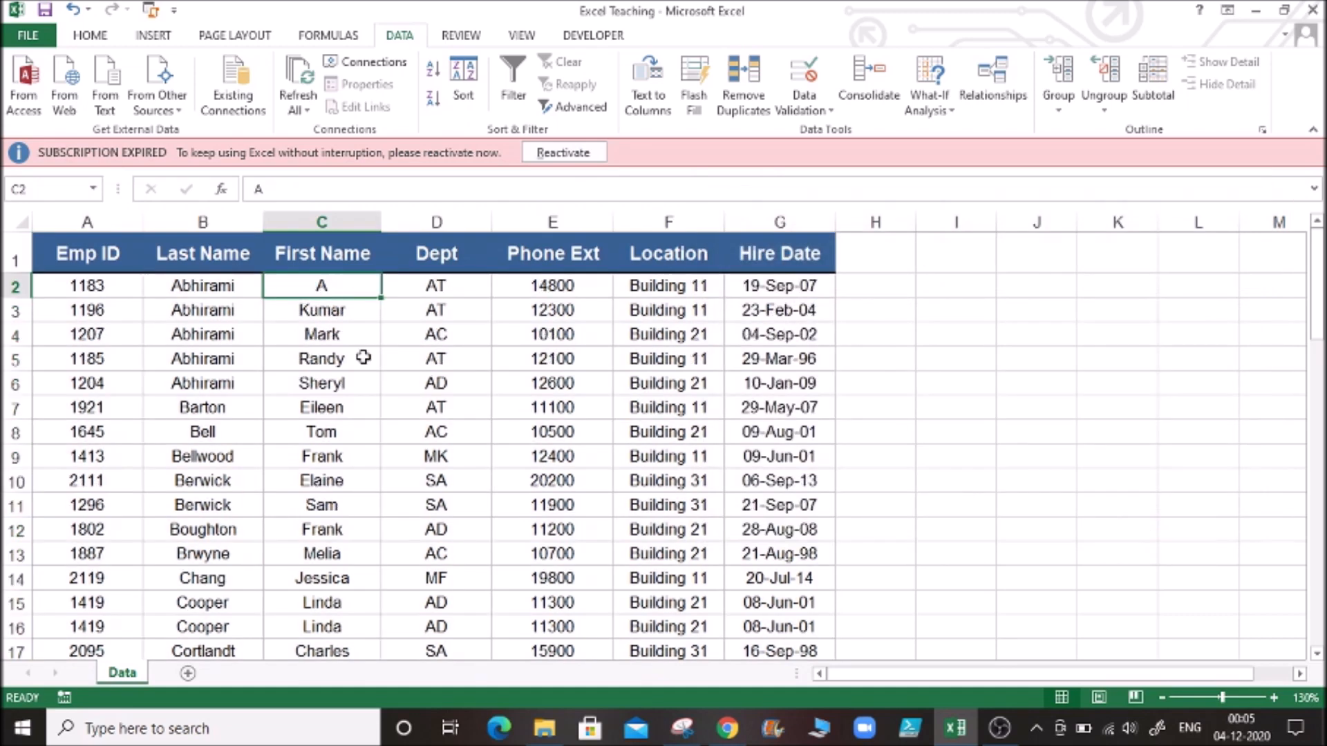
- Examine the order of the first names in rows 2 to 6 within the shared last name
{"action": "left_click", "coordinate": [236, 280]}
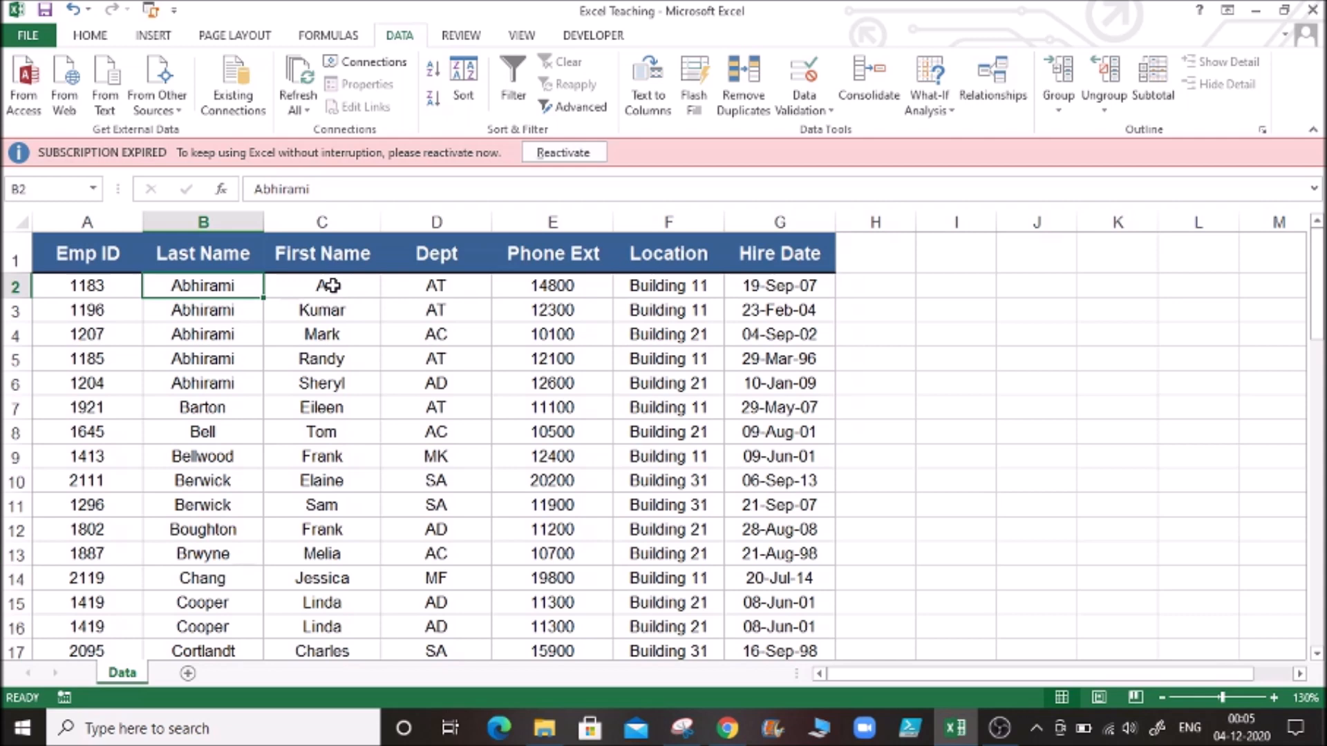
{"action": "left_click", "coordinate": [302, 291]}
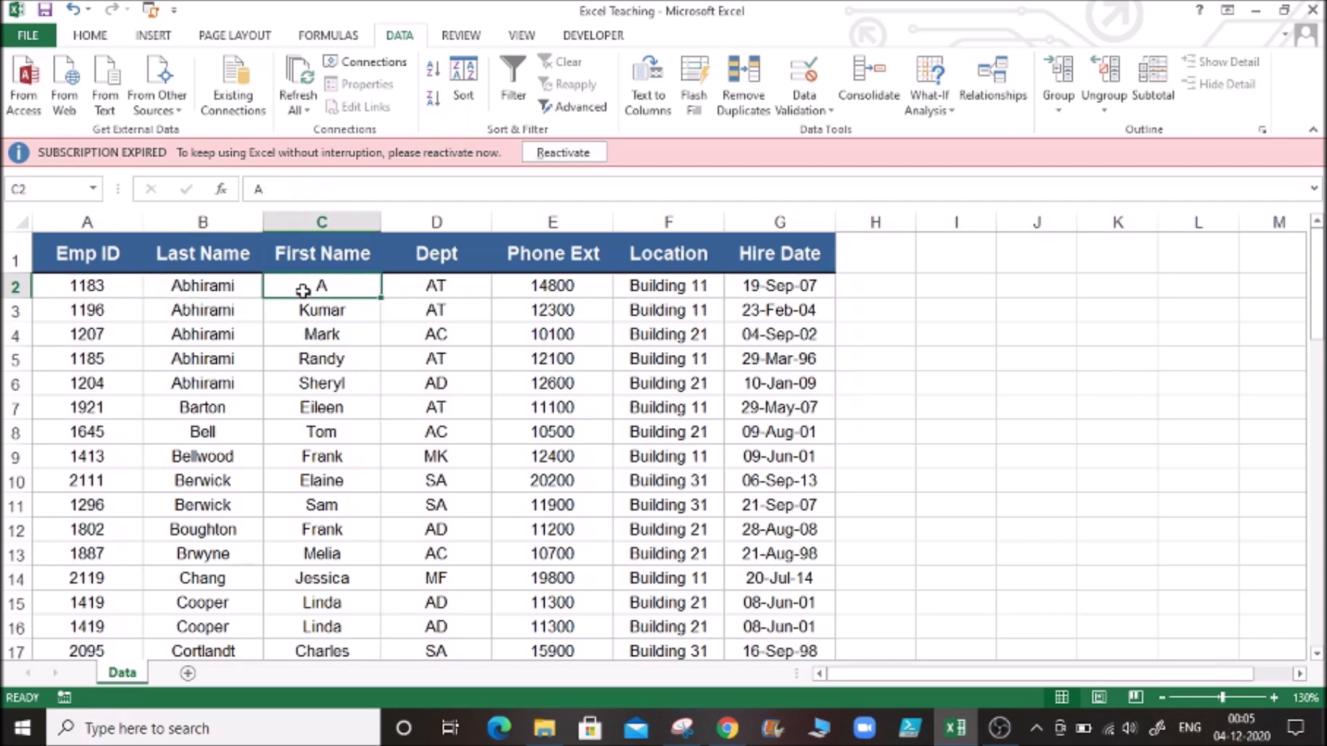
{"action": "left_click", "coordinate": [309, 311]}
{"action": "left_click", "coordinate": [321, 336]}
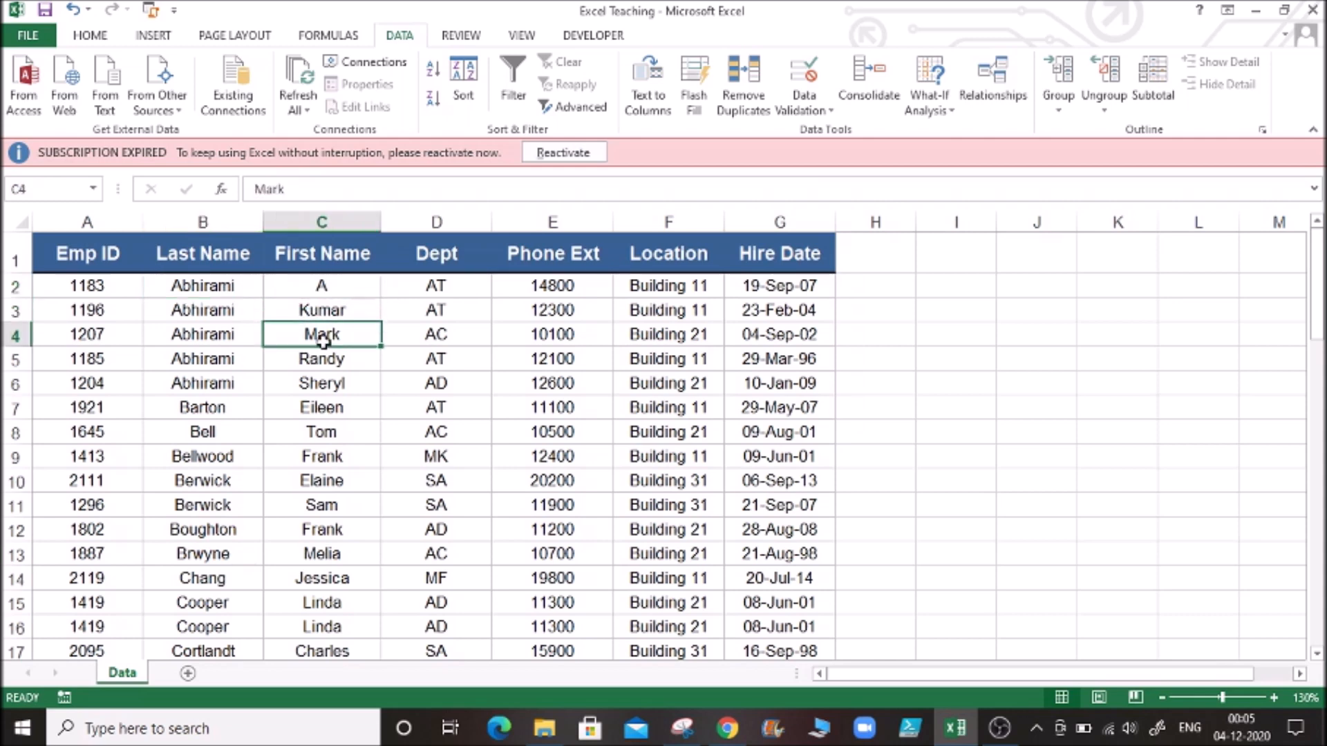
{"action": "left_click", "coordinate": [326, 362]}
{"action": "left_click", "coordinate": [334, 380]}
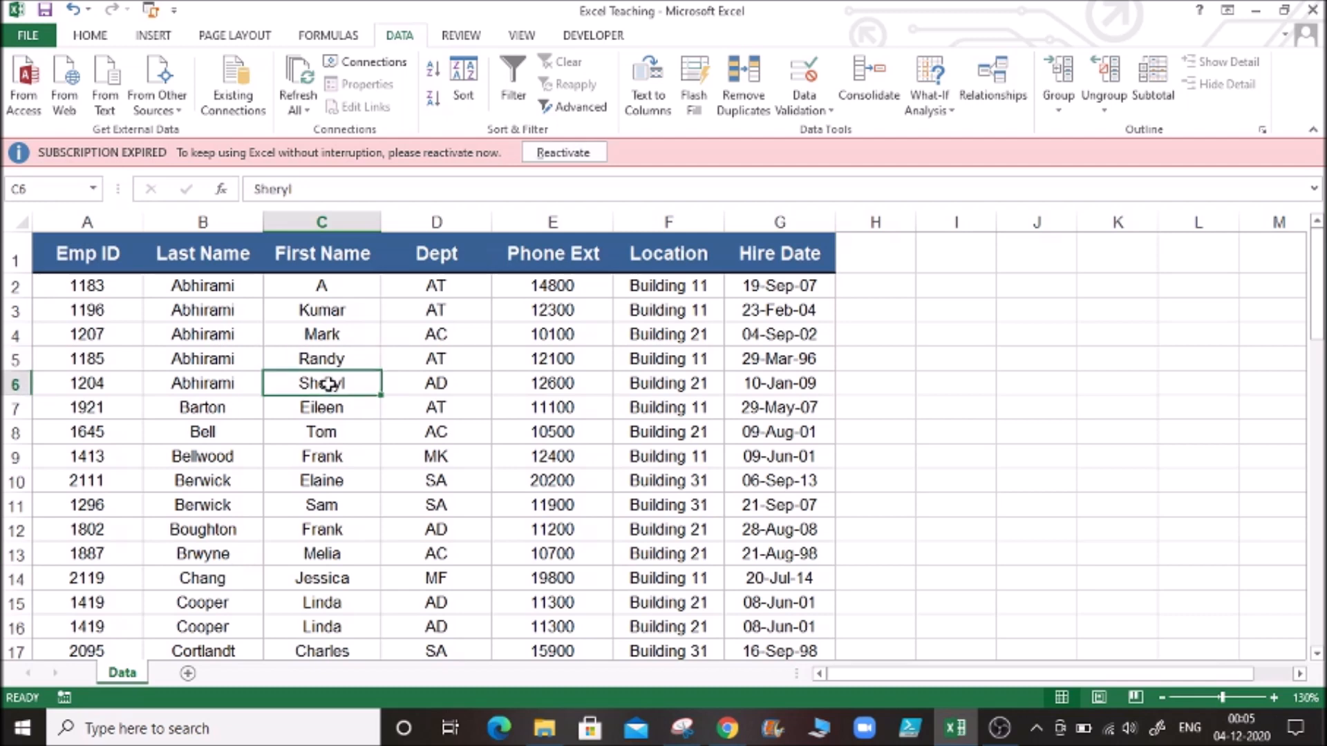
{"action": "left_click", "coordinate": [326, 316]}
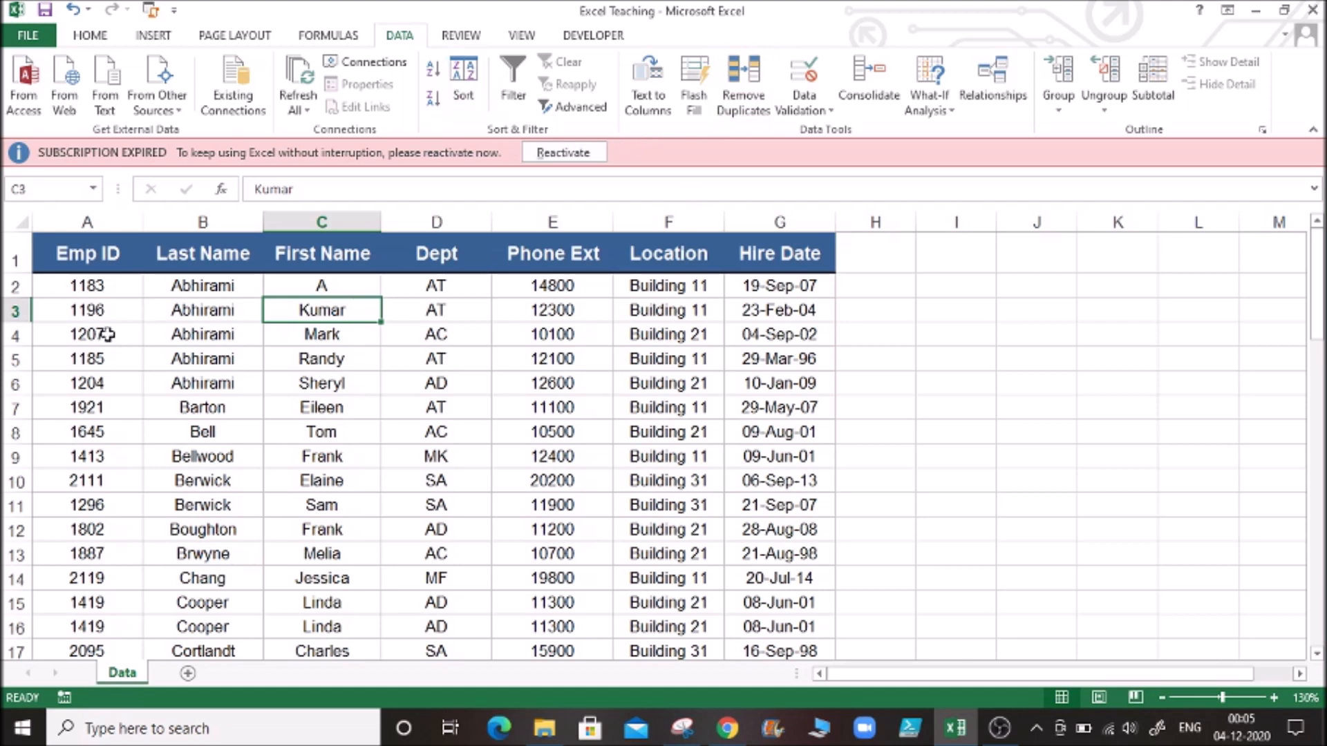
- Insert an Emp ID sort level between Last Name and First Name, on Values, Smallest to Largest, and apply the custom sort
{"action": "left_click", "coordinate": [81, 311]}
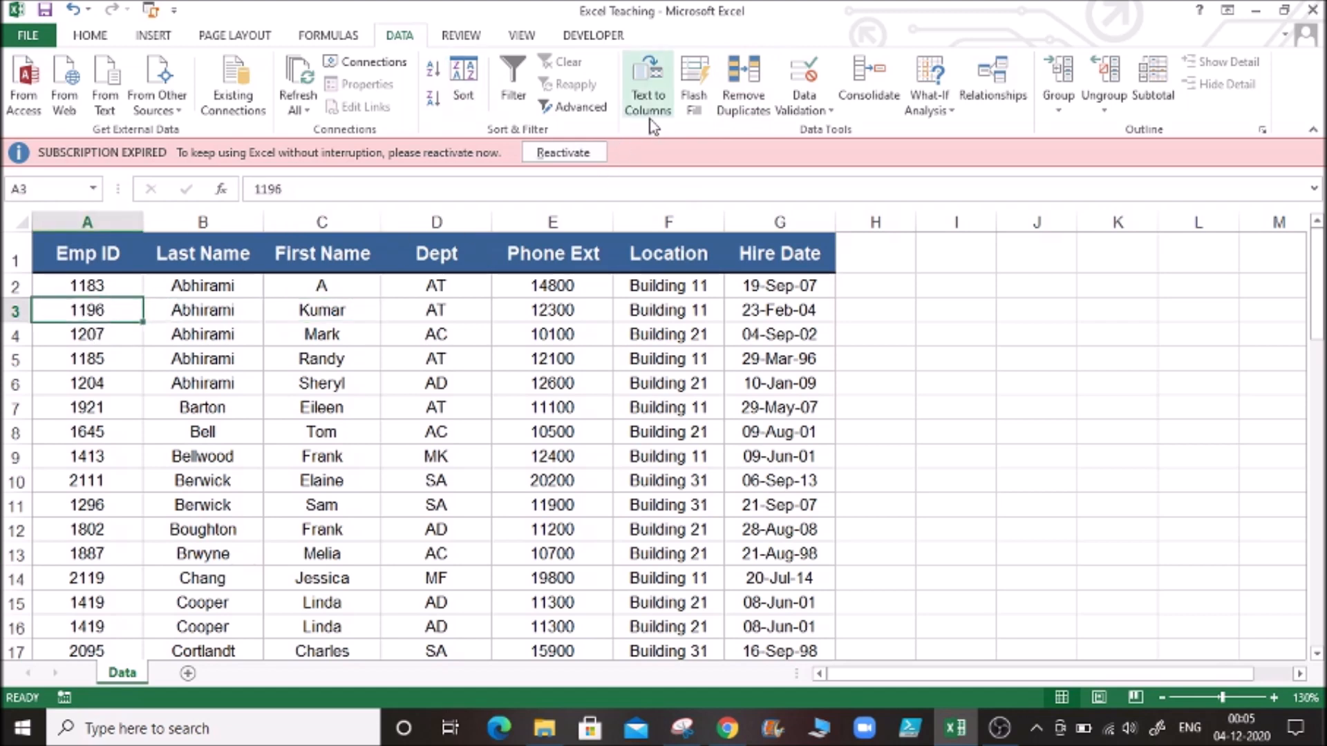
{"action": "left_click", "coordinate": [482, 109]}
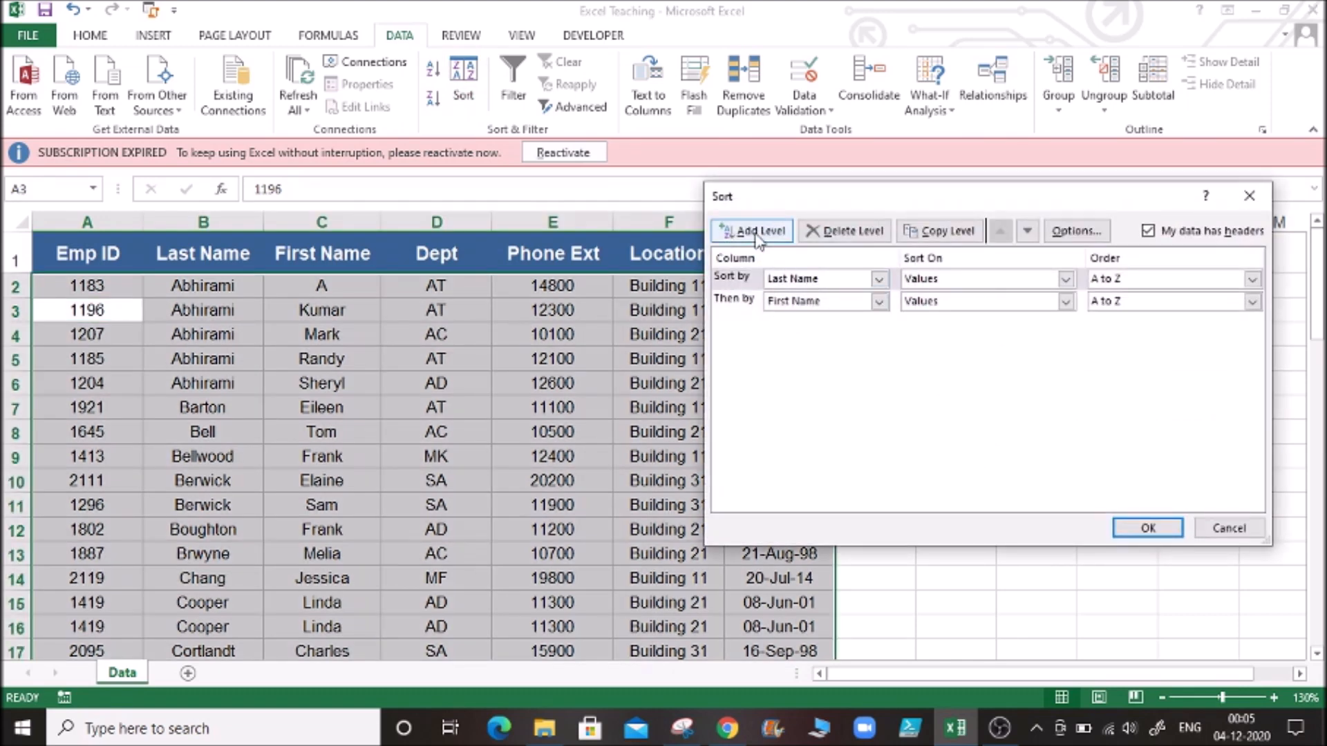
{"action": "left_click", "coordinate": [760, 230]}
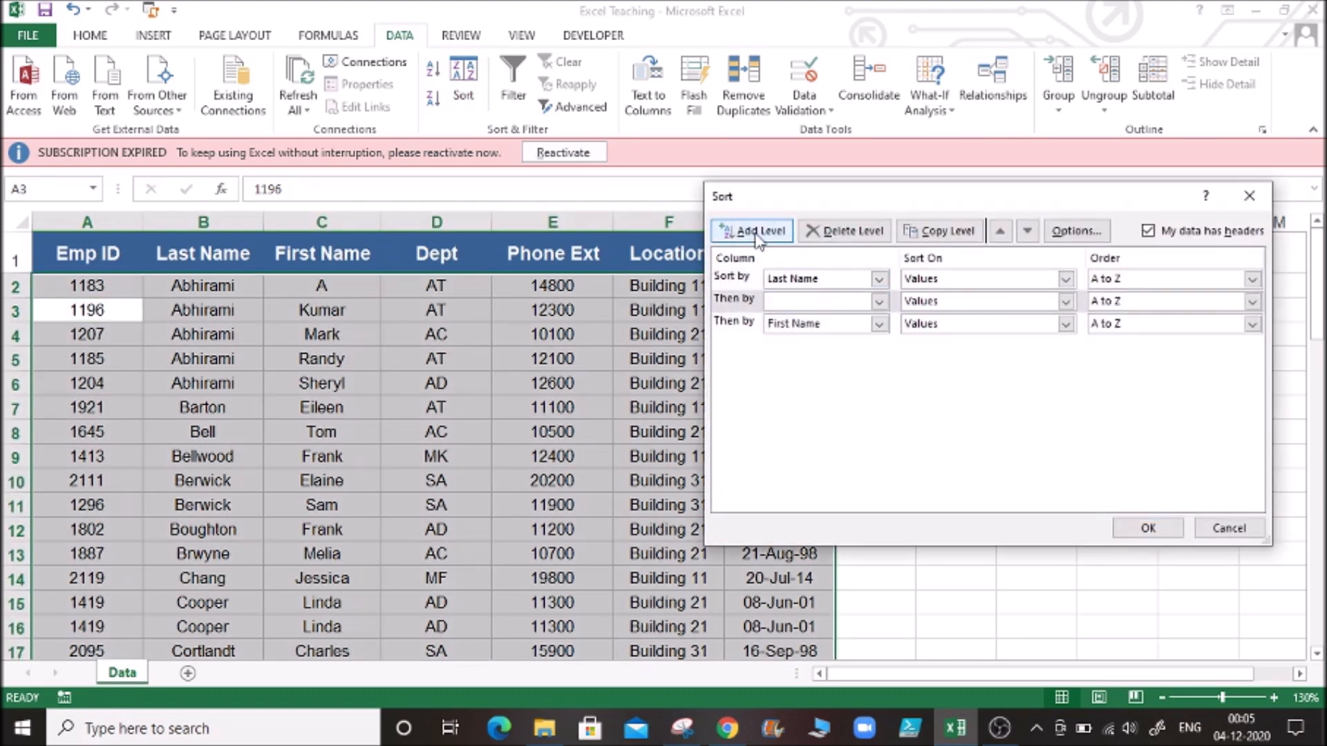
{"action": "left_click", "coordinate": [879, 301]}
{"action": "left_click", "coordinate": [880, 302]}
{"action": "left_click", "coordinate": [880, 302]}
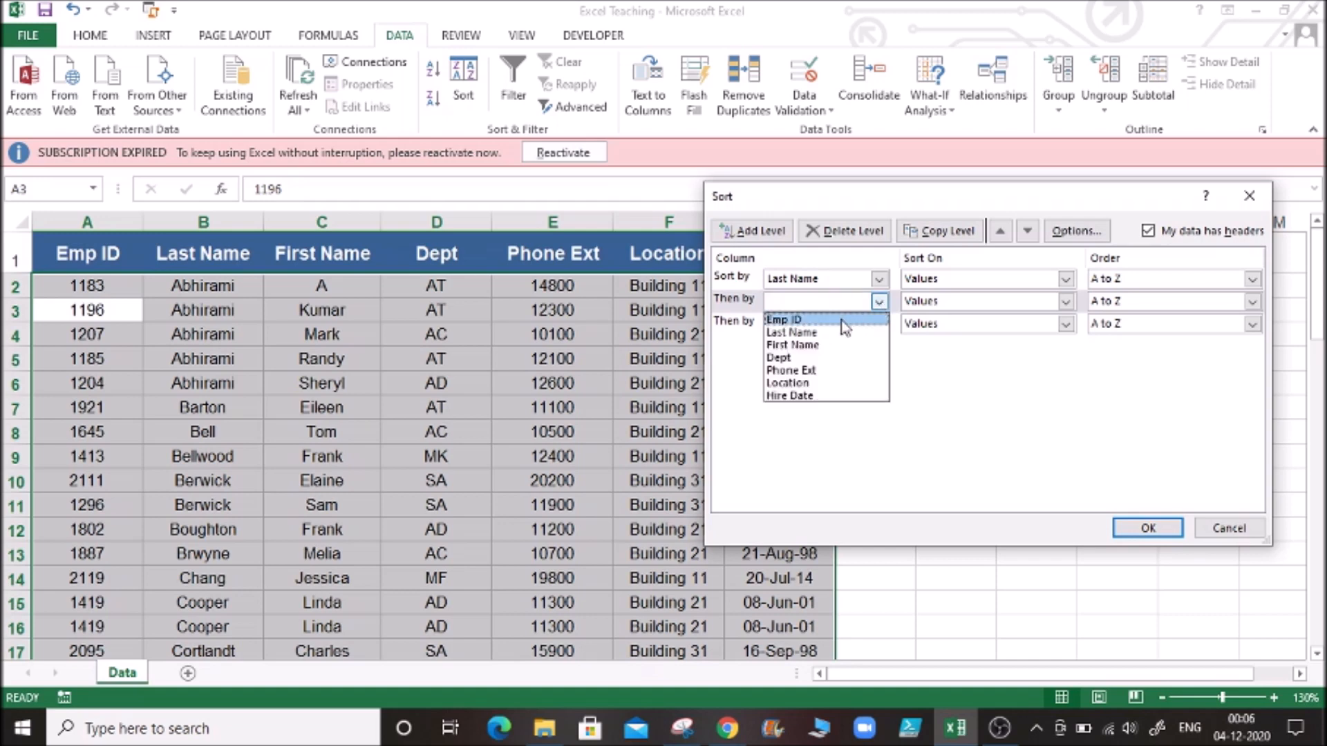
{"action": "left_click", "coordinate": [782, 319]}
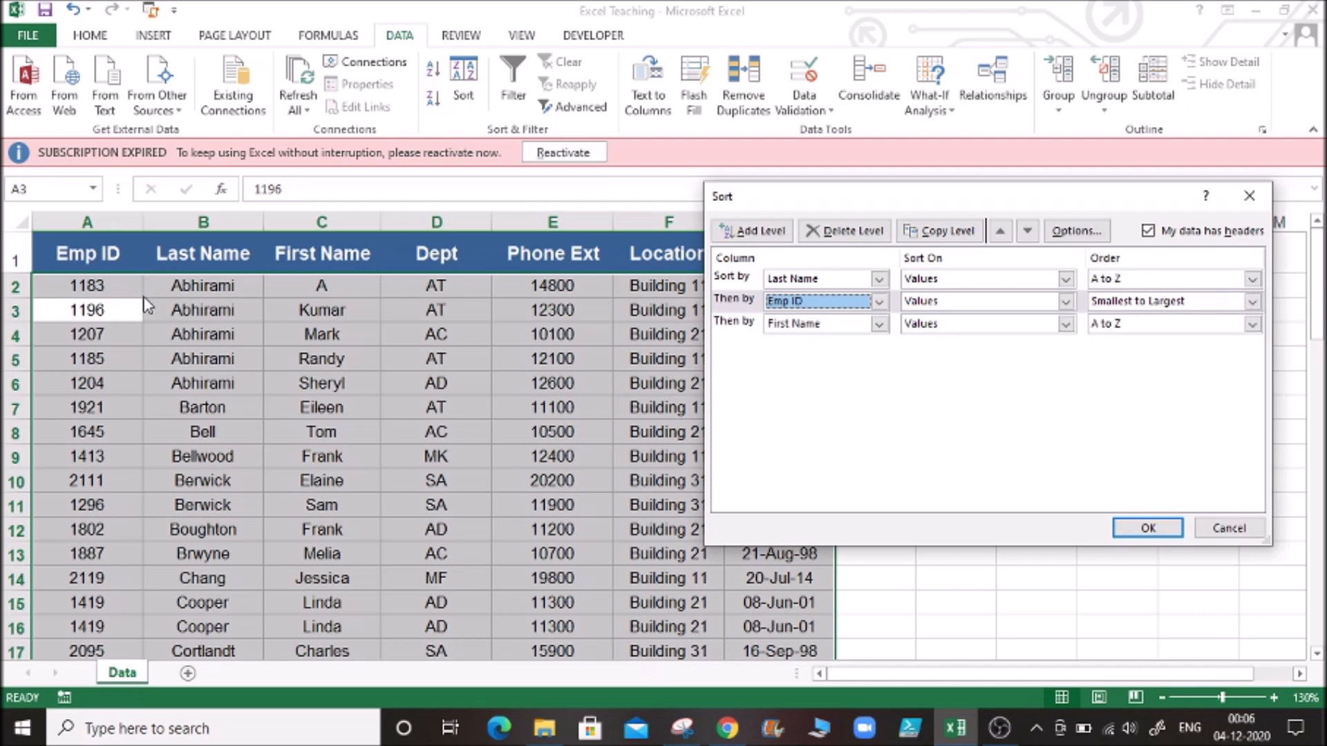
{"action": "left_click", "coordinate": [1252, 301]}
{"action": "left_click", "coordinate": [1253, 302]}
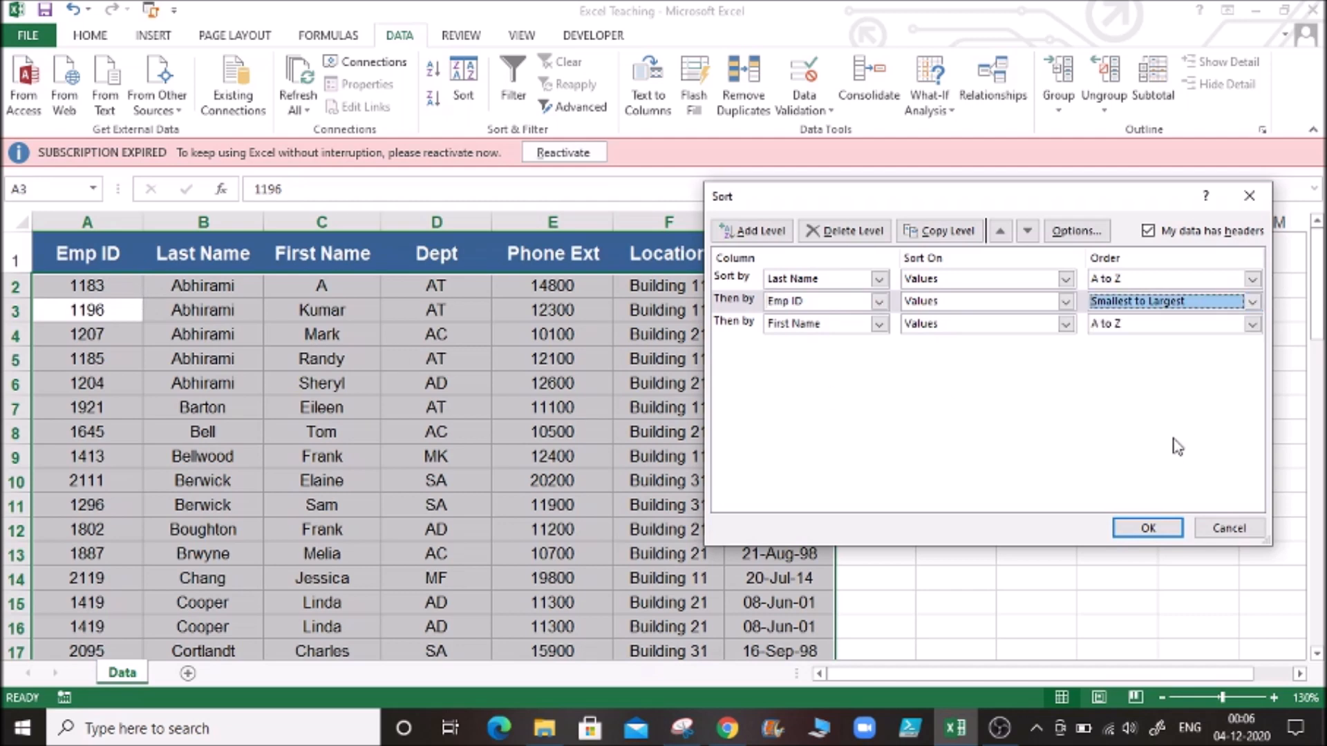
{"action": "left_click", "coordinate": [1150, 531]}
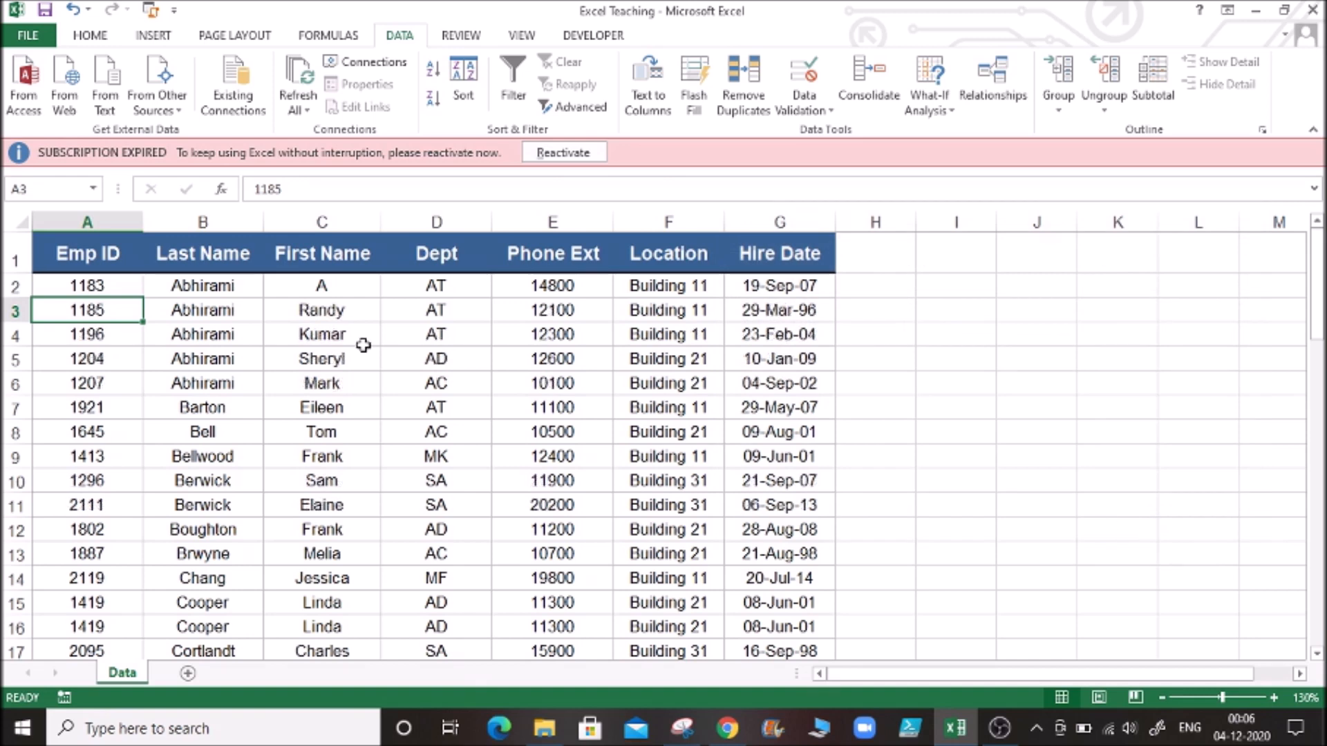
- Examine the order of the employee IDs in the rows that share the first last name
{"action": "left_click", "coordinate": [95, 285]}
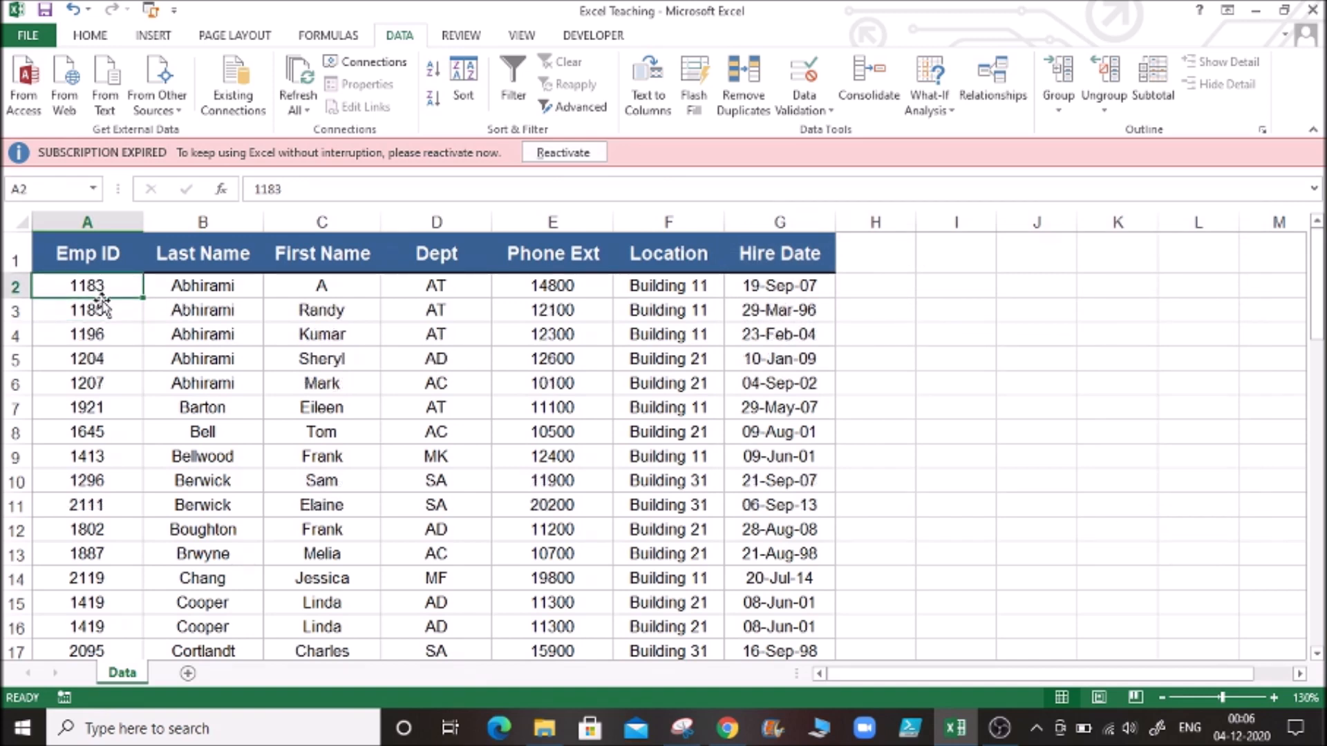
{"action": "left_click", "coordinate": [101, 304]}
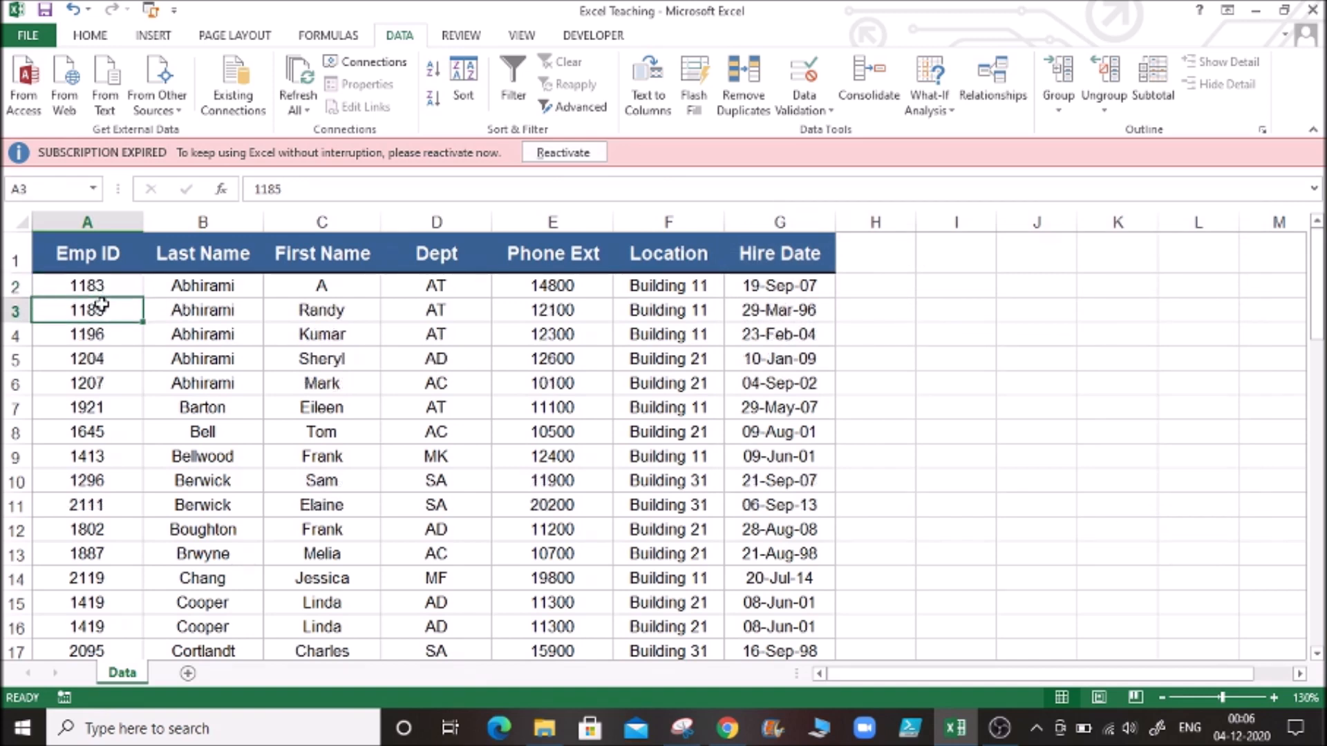
{"action": "left_click", "coordinate": [100, 354]}
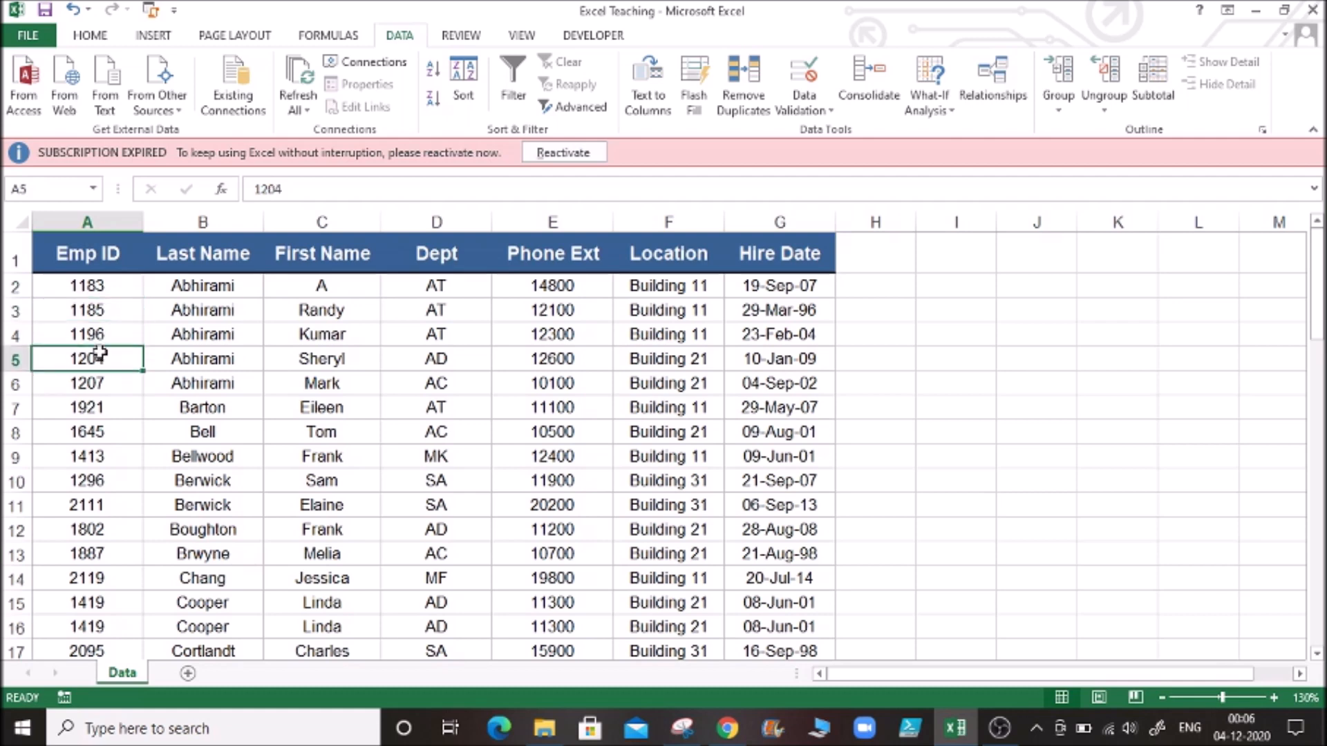
- Review the sample entries in the Month column and sort the table by Month from A to Z
{"action": "left_click", "coordinate": [283, 364]}
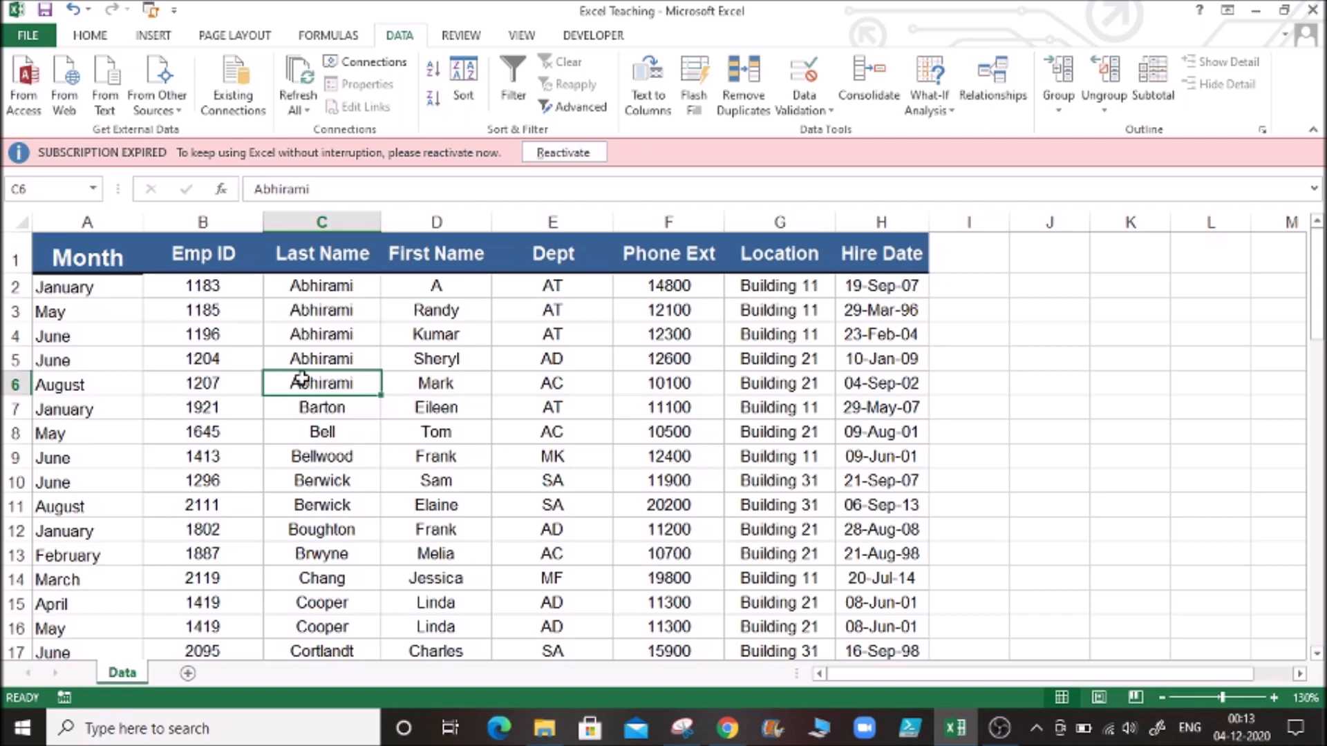
{"action": "left_click", "coordinate": [287, 311]}
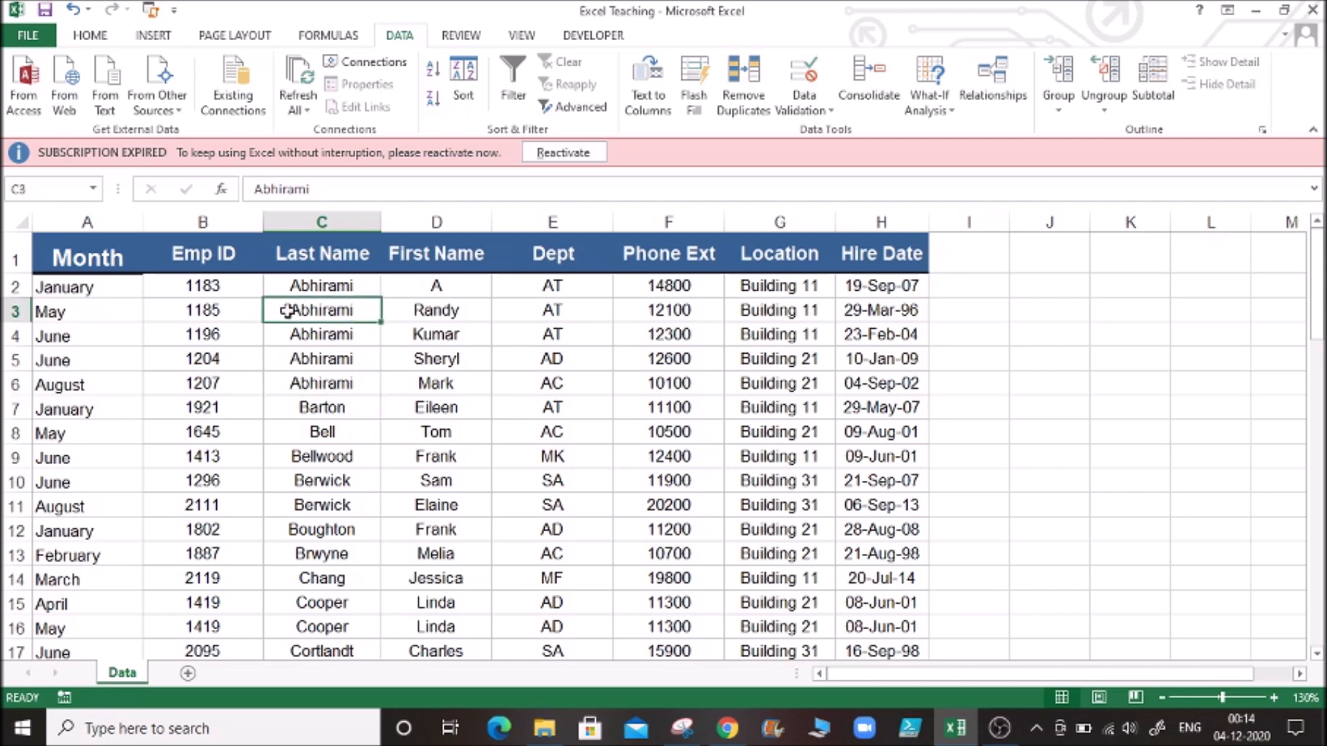
{"action": "left_click", "coordinate": [82, 294]}
{"action": "left_click", "coordinate": [75, 312]}
{"action": "left_click", "coordinate": [76, 341]}
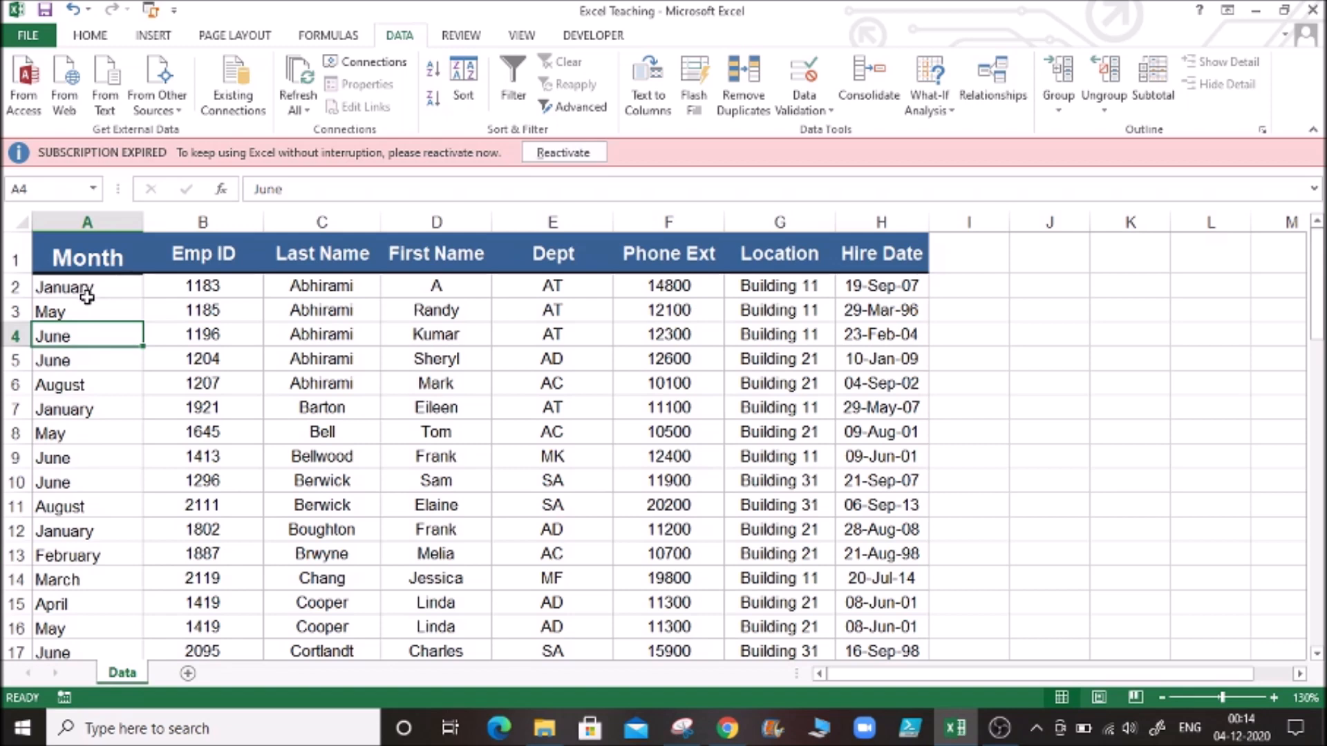
{"action": "left_click", "coordinate": [444, 70]}
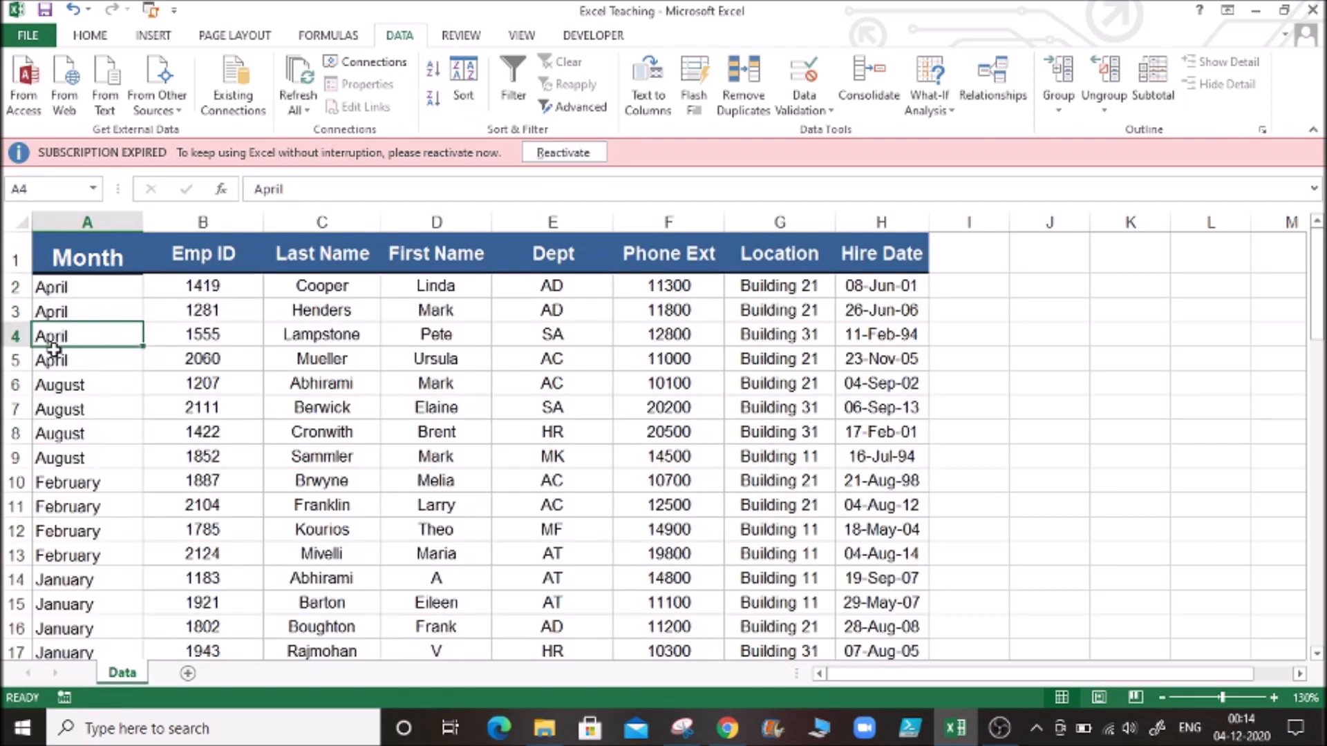
- Examine whether the Month column's entries follow alphabetical or calendar order
{"action": "left_click", "coordinate": [69, 401]}
{"action": "left_click", "coordinate": [69, 484]}
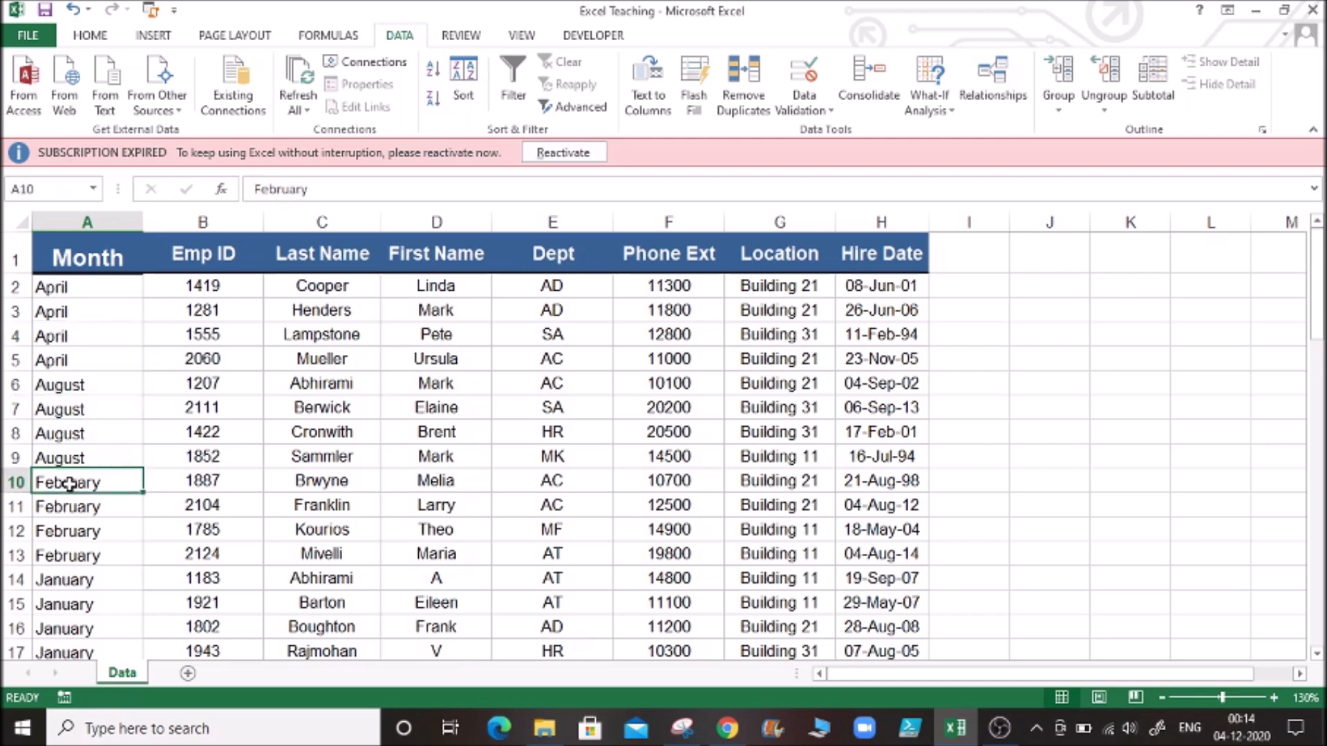
{"action": "left_click", "coordinate": [124, 333]}
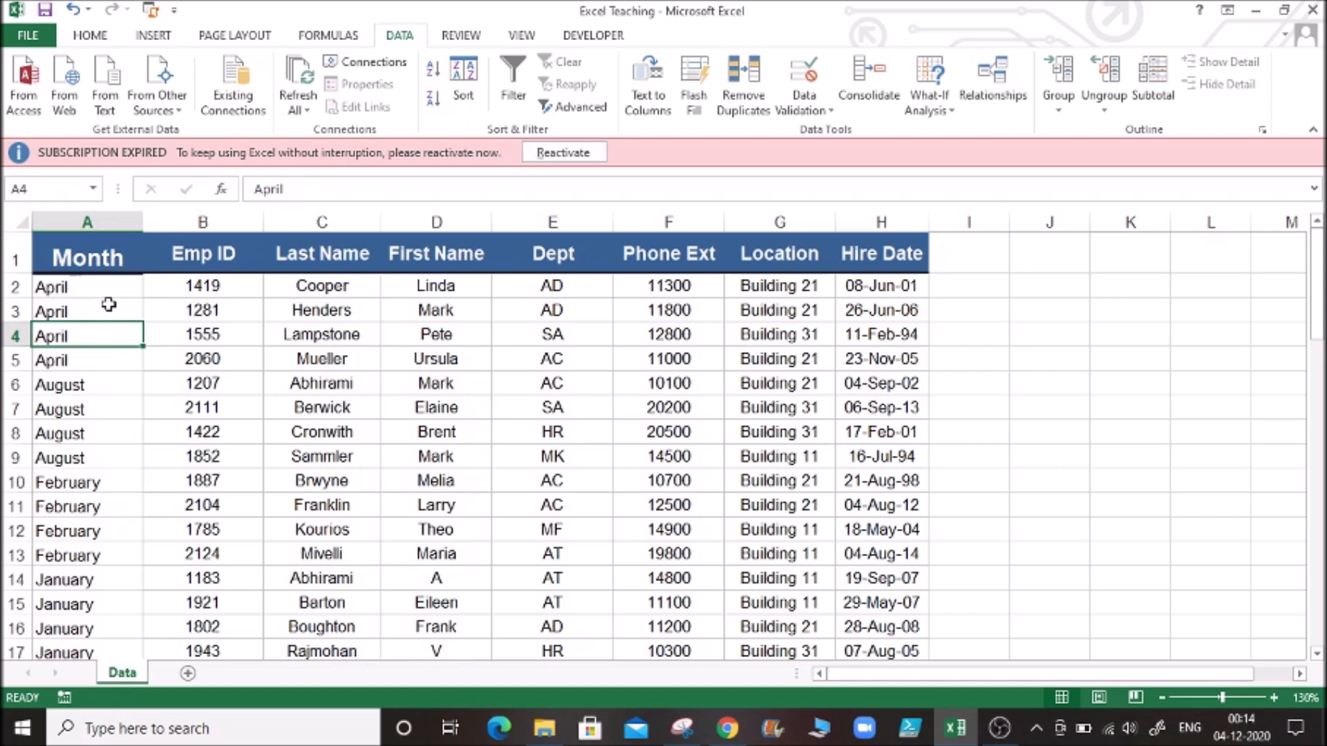
{"action": "left_click", "coordinate": [108, 304]}
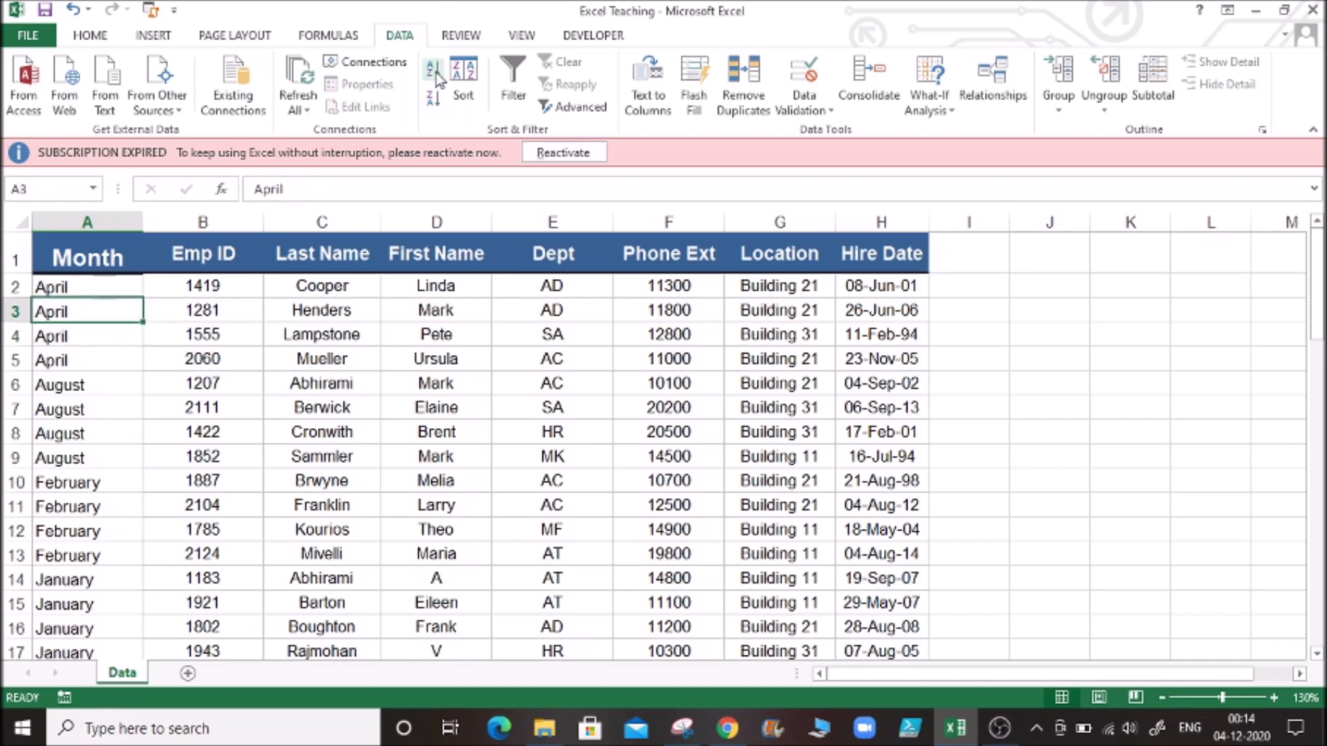
{"action": "left_click", "coordinate": [92, 352]}
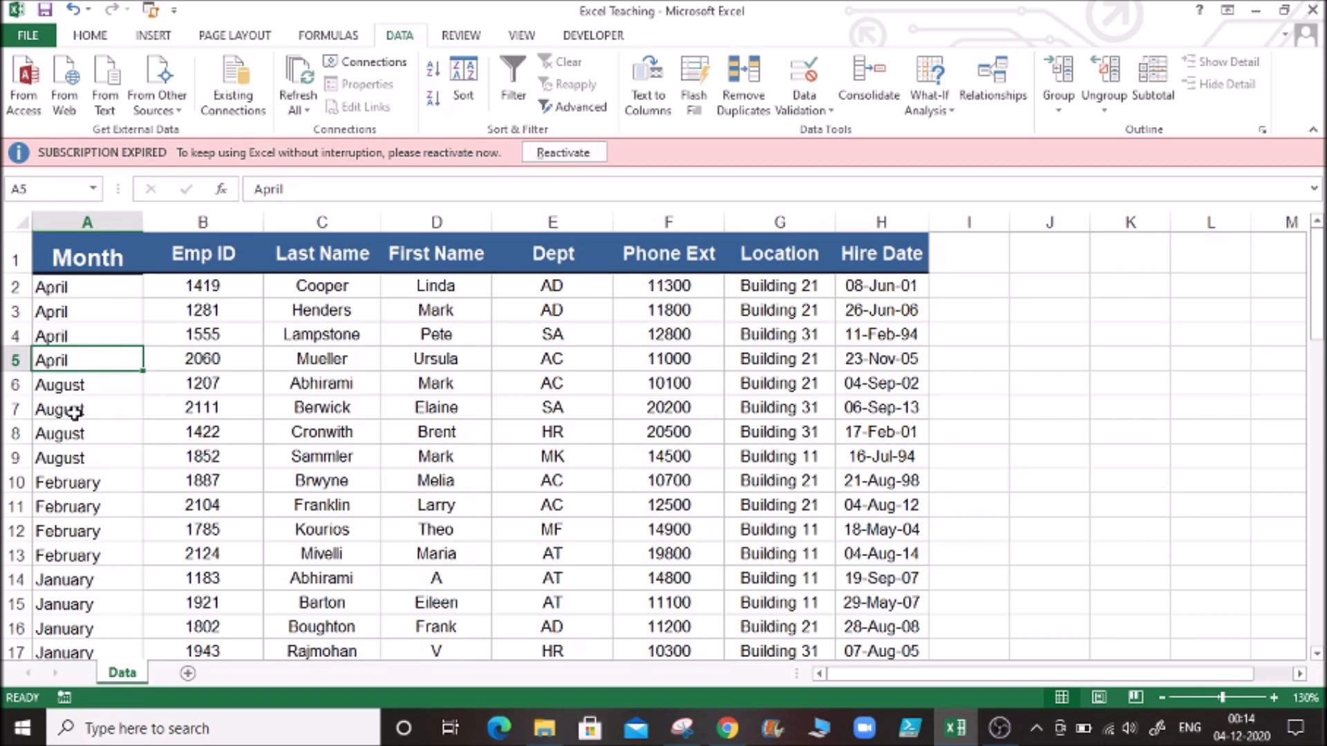
{"action": "left_click", "coordinate": [75, 413]}
{"action": "left_click", "coordinate": [74, 483]}
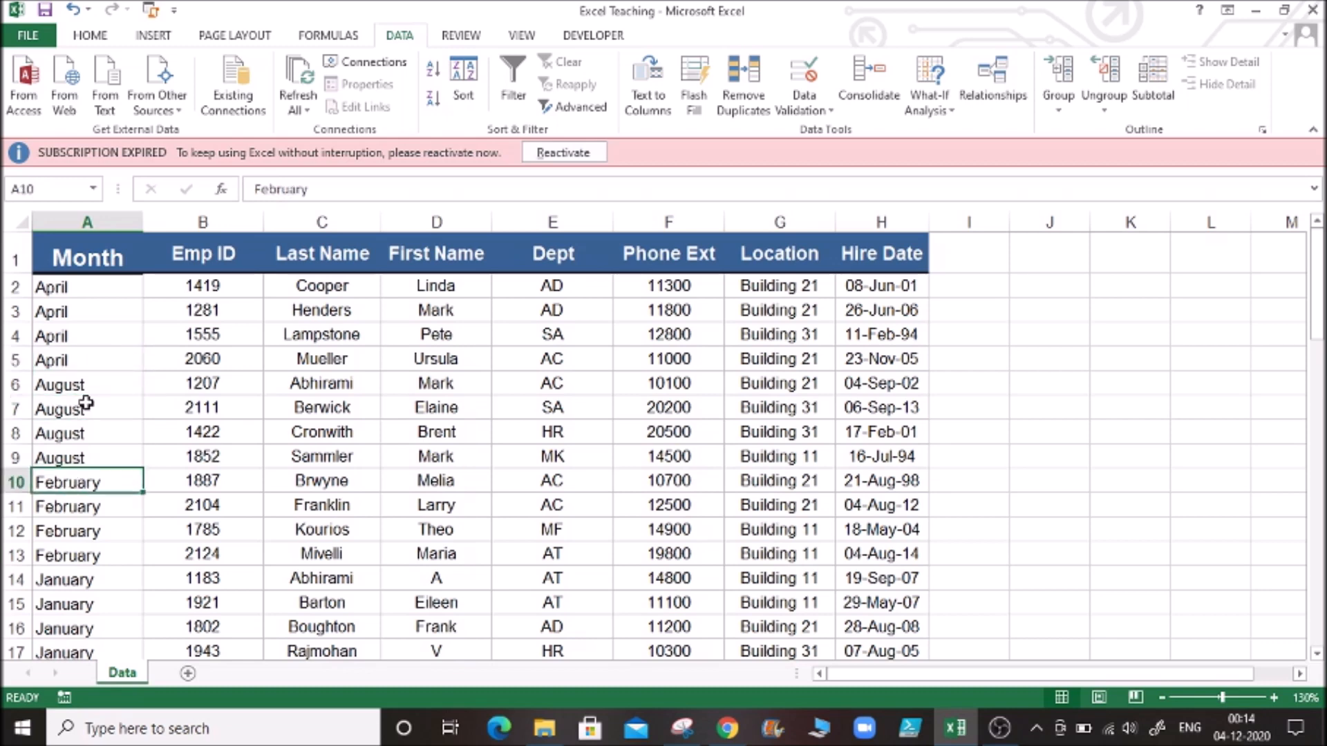
{"action": "left_click", "coordinate": [94, 337]}
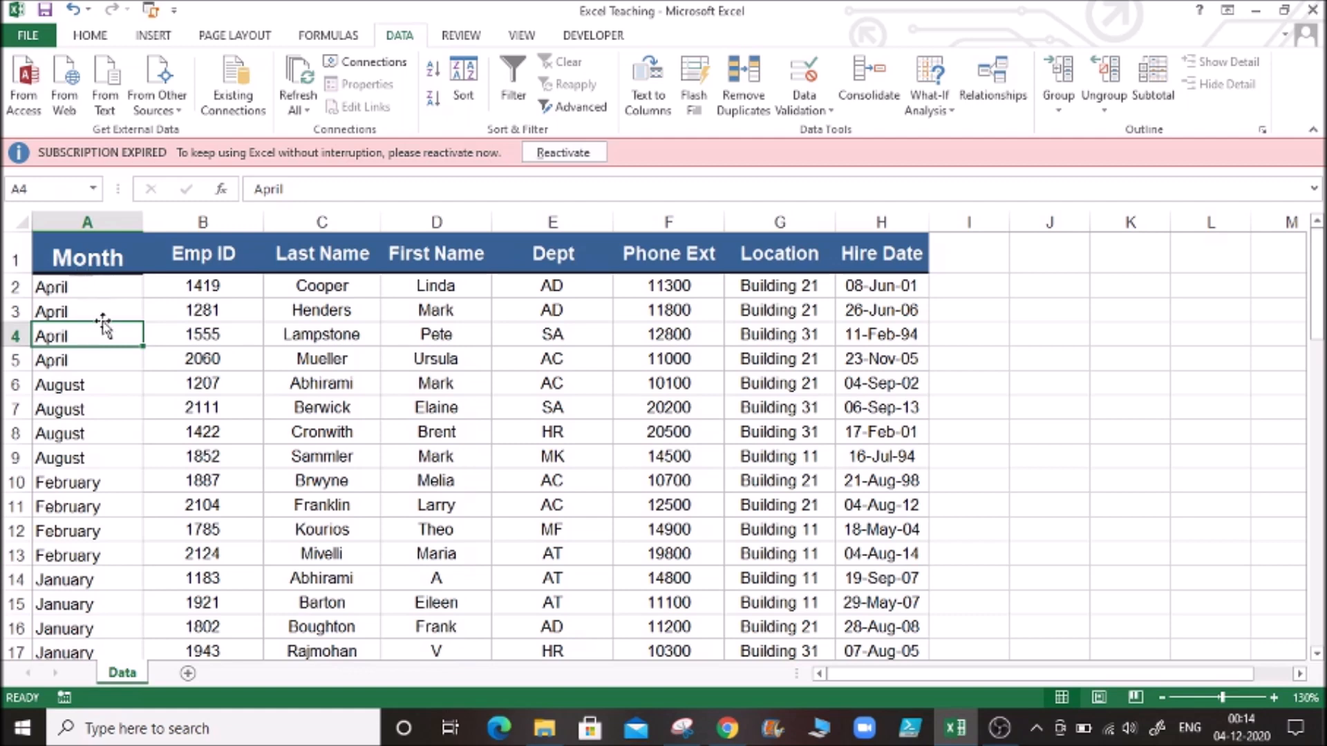
{"action": "left_click", "coordinate": [100, 313]}
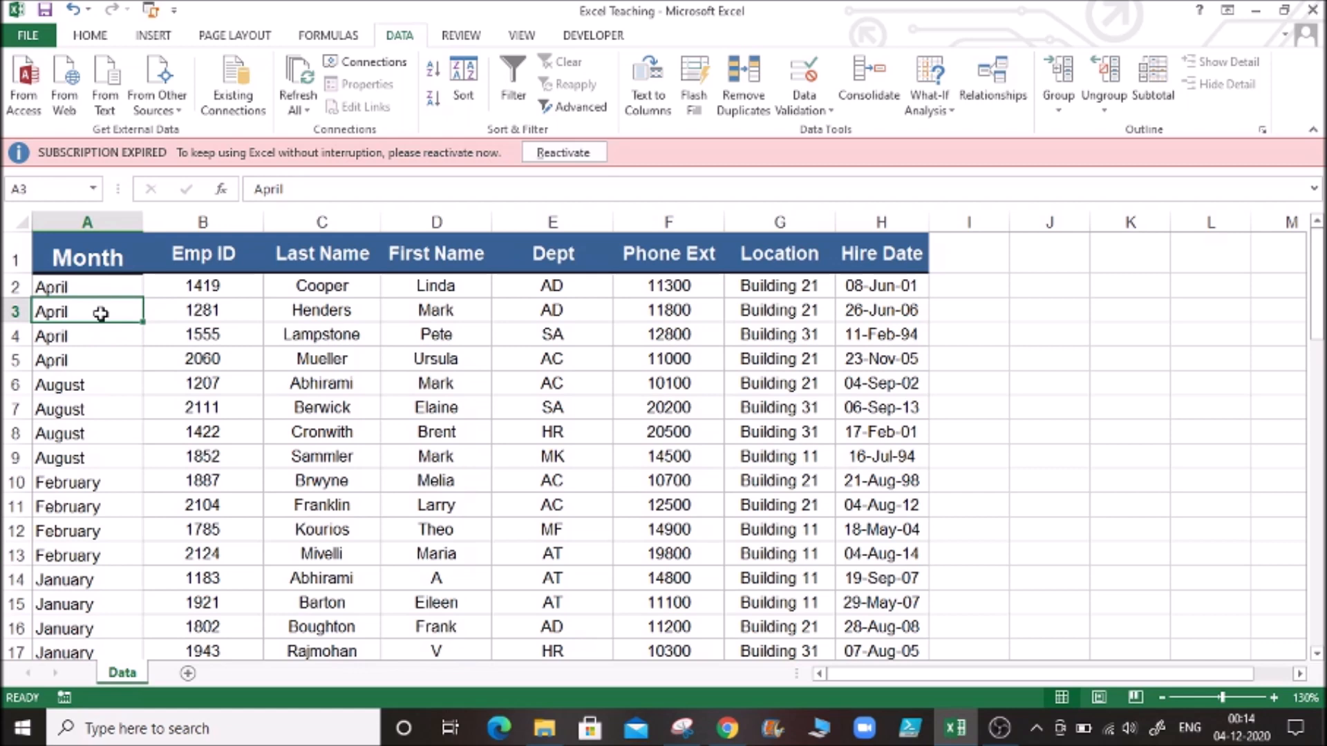
- Open the custom sort settings for the table and choose a custom list as the order for the Month level
{"action": "left_click", "coordinate": [326, 364]}
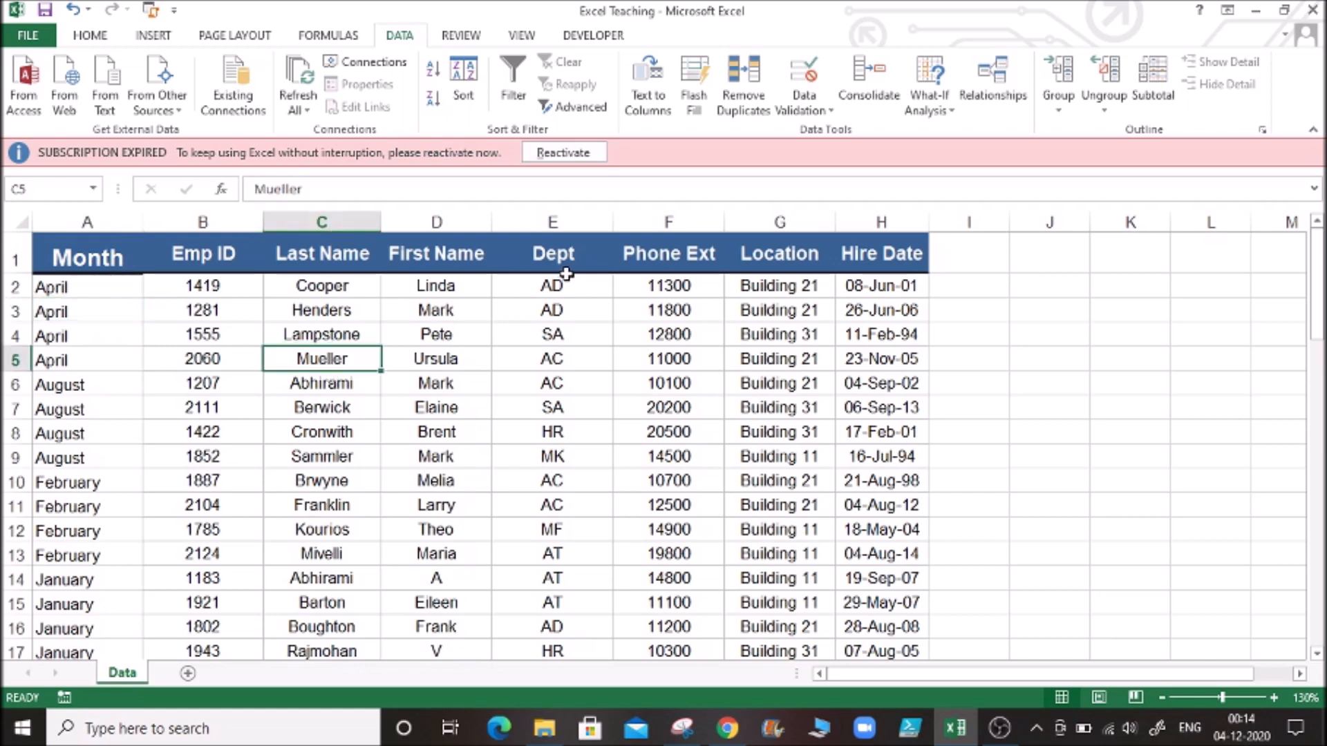
{"action": "left_click", "coordinate": [463, 86]}
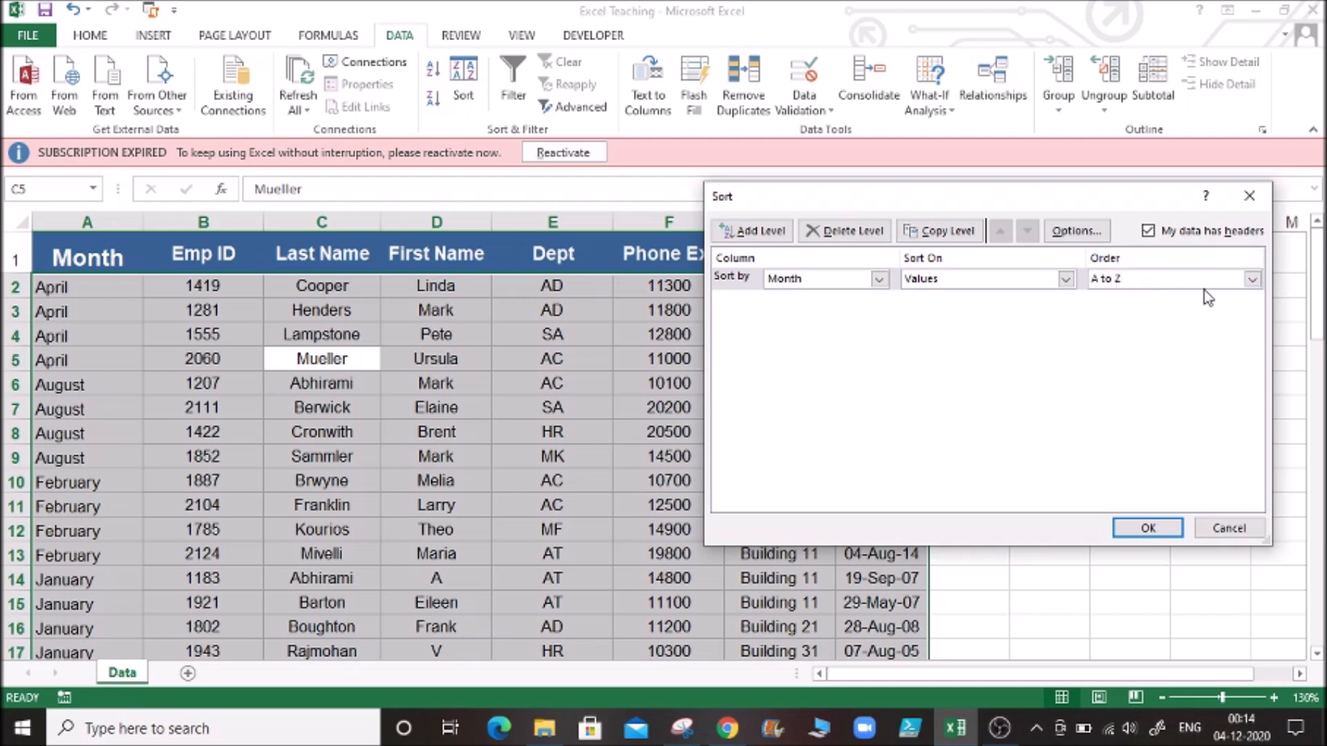
{"action": "left_click", "coordinate": [1251, 280]}
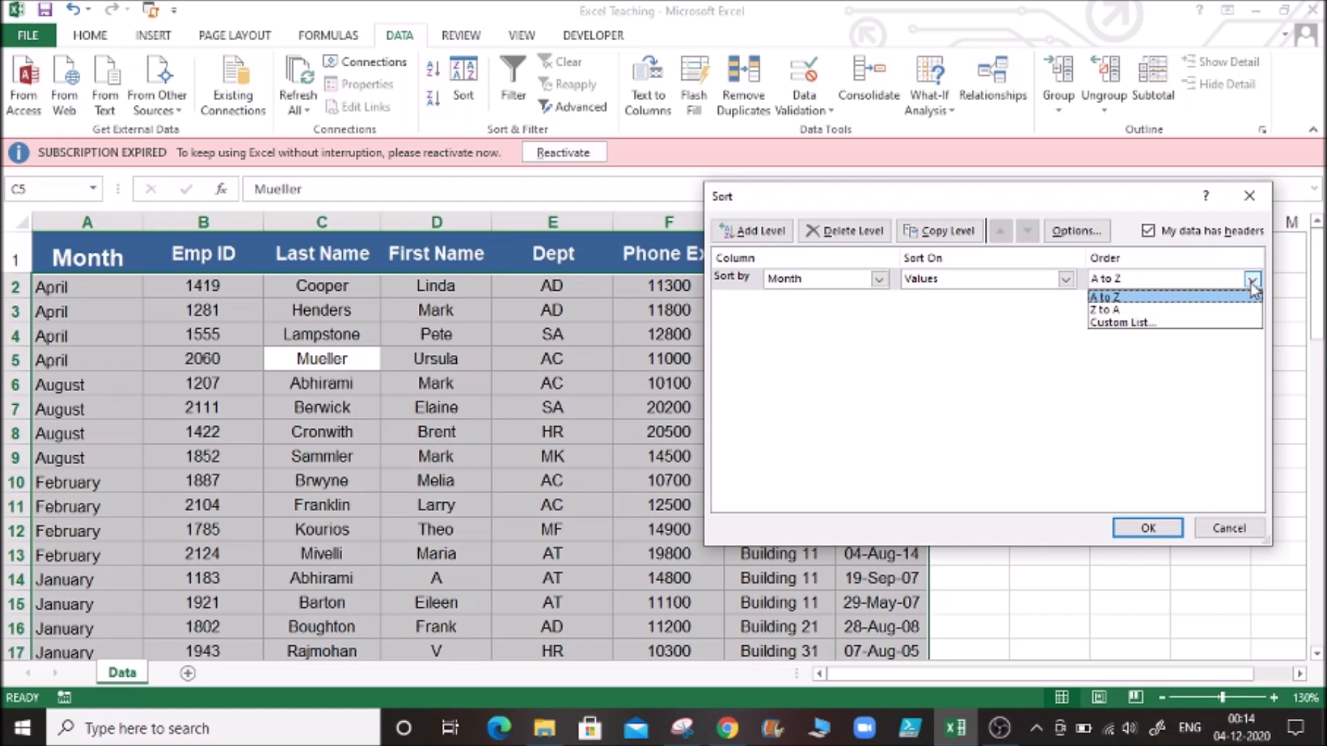
{"action": "left_click", "coordinate": [1204, 308]}
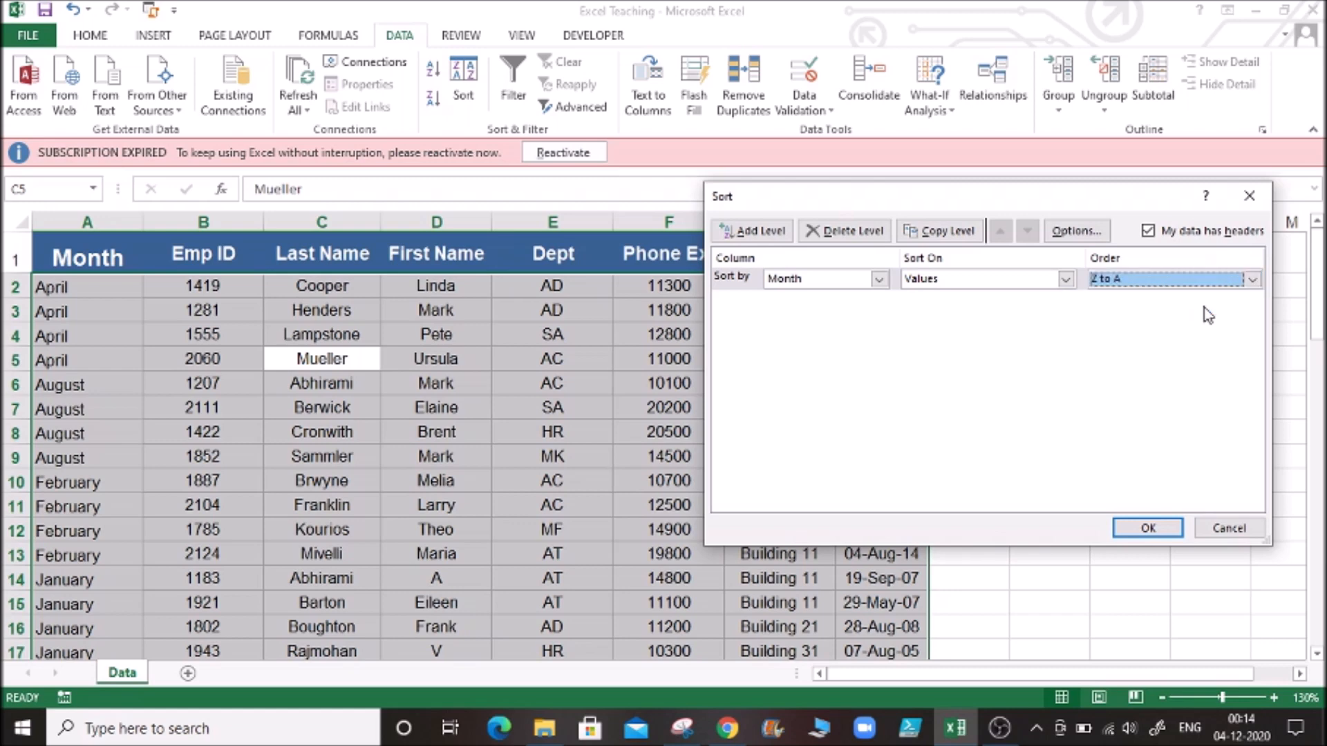
{"action": "left_click", "coordinate": [1252, 280]}
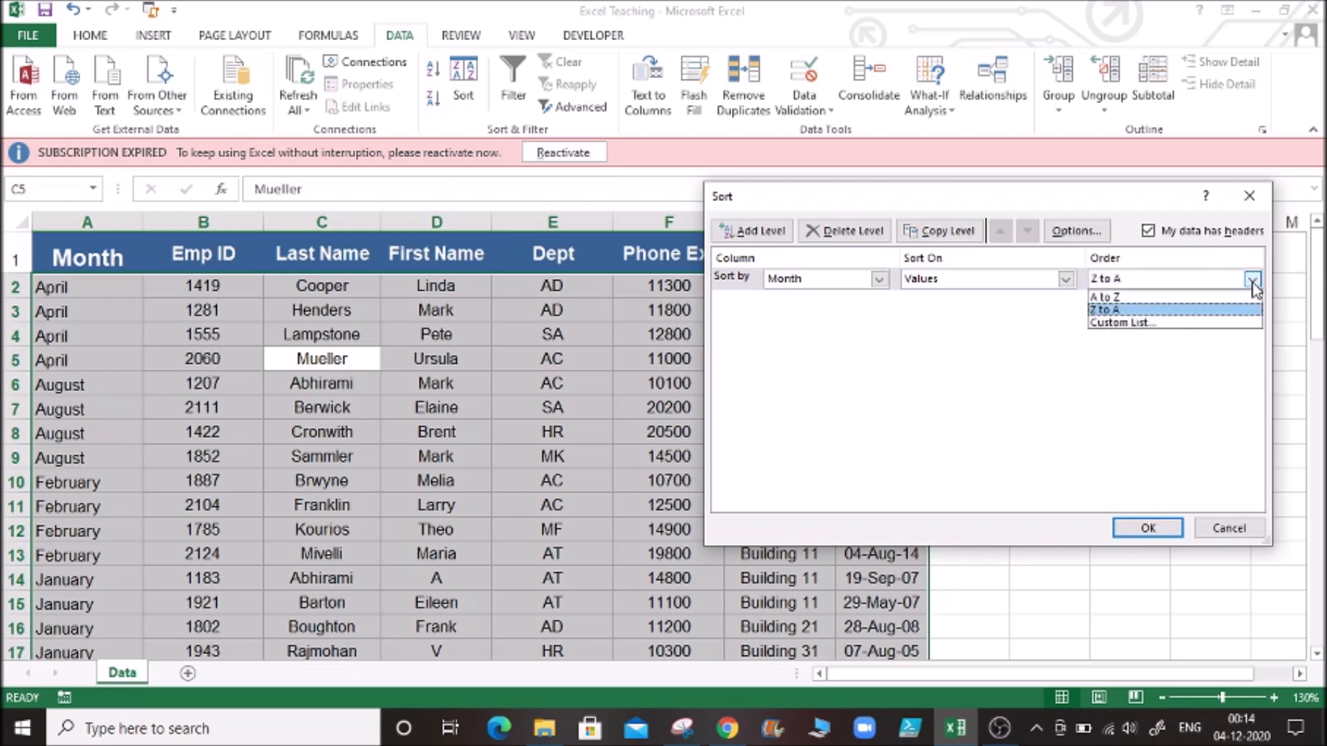
{"action": "left_click", "coordinate": [1189, 325]}
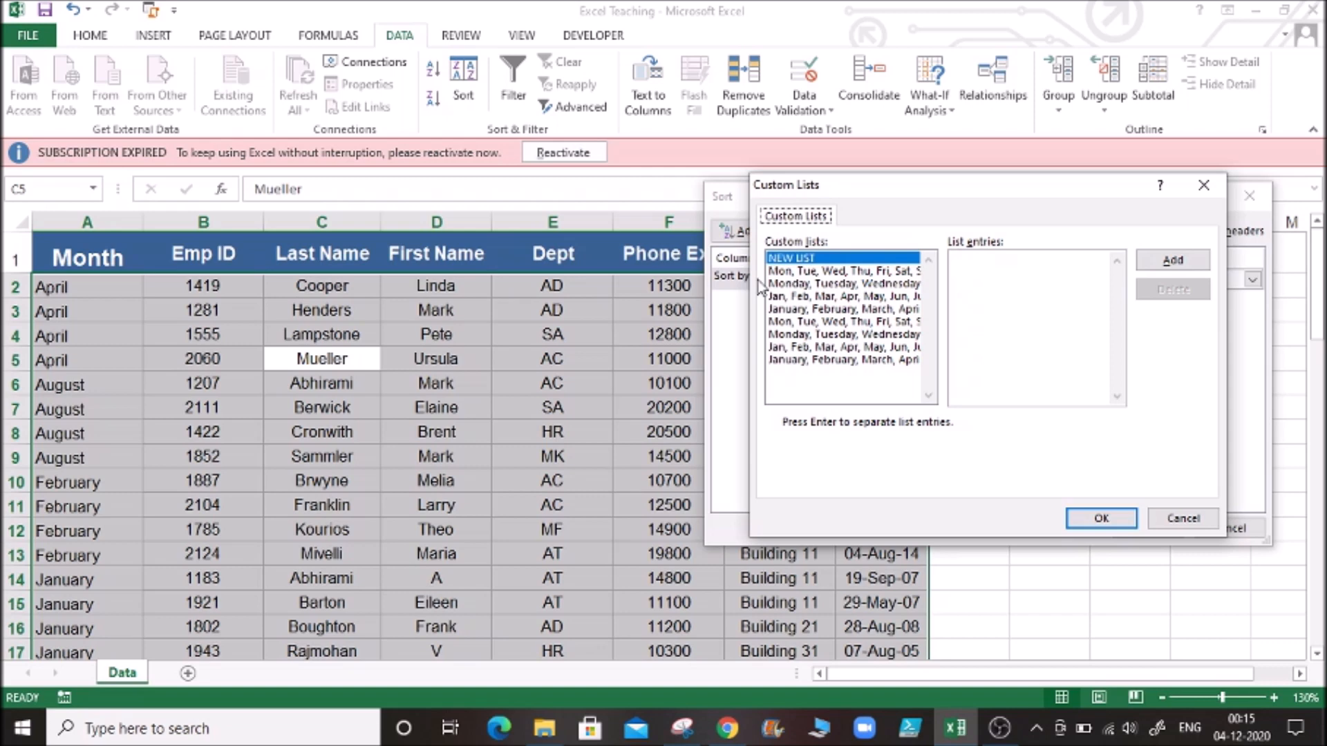
- Review the entries of the built-in weekday and month custom lists, in both abbreviated and full-name forms
{"action": "left_click", "coordinate": [821, 272]}
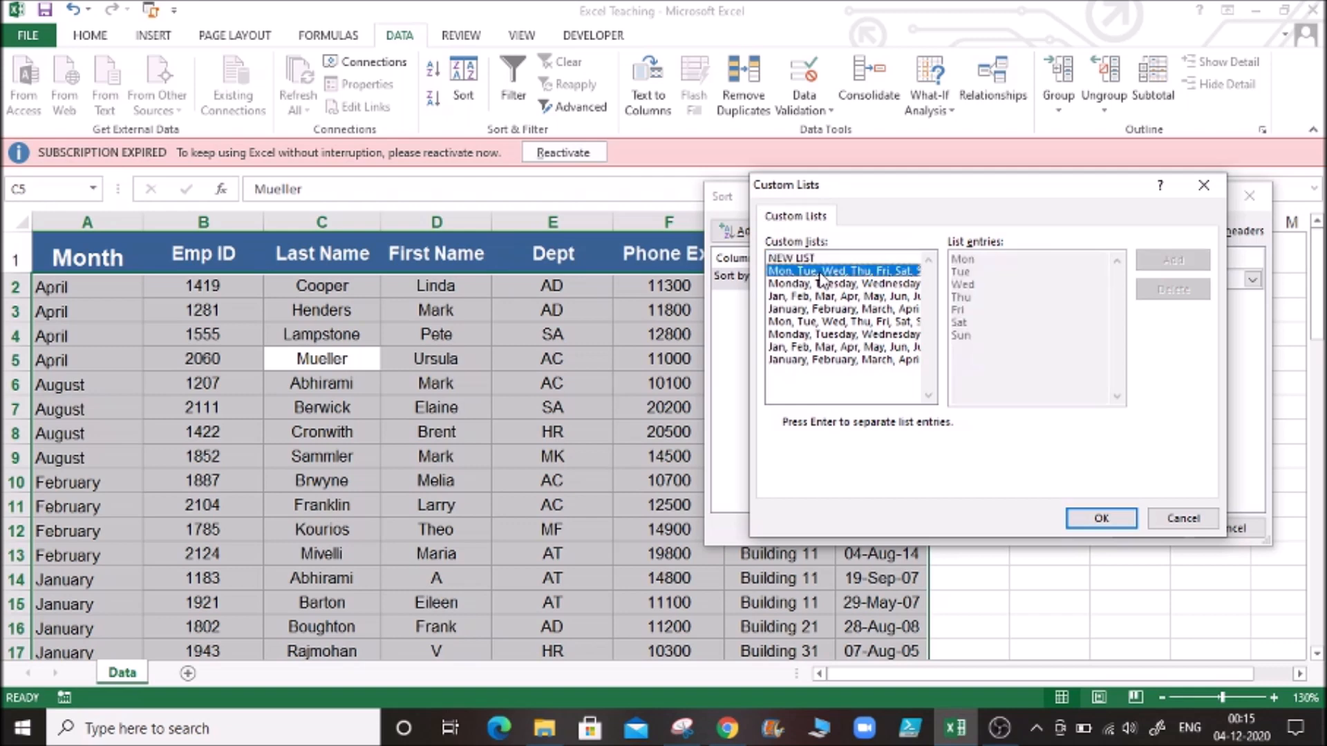
{"action": "left_click", "coordinate": [819, 285]}
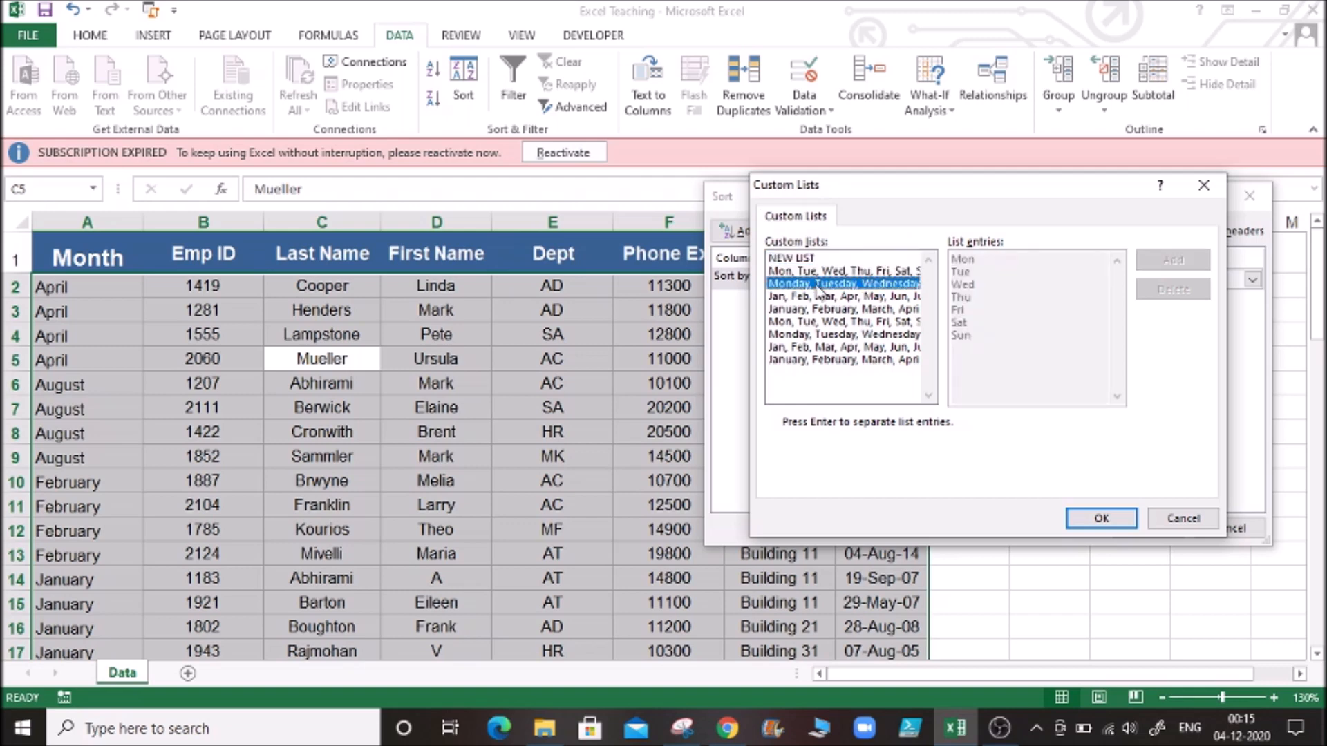
{"action": "left_click", "coordinate": [816, 297]}
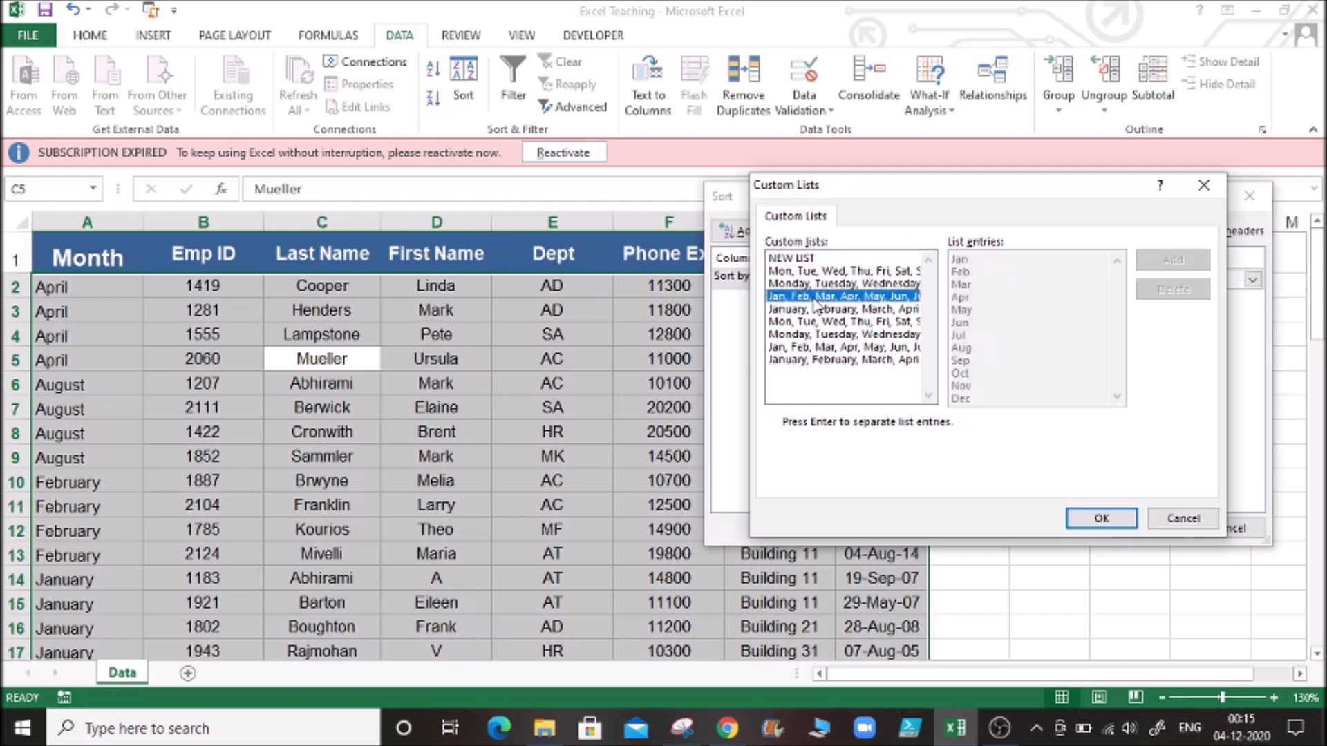
{"action": "left_click", "coordinate": [814, 310]}
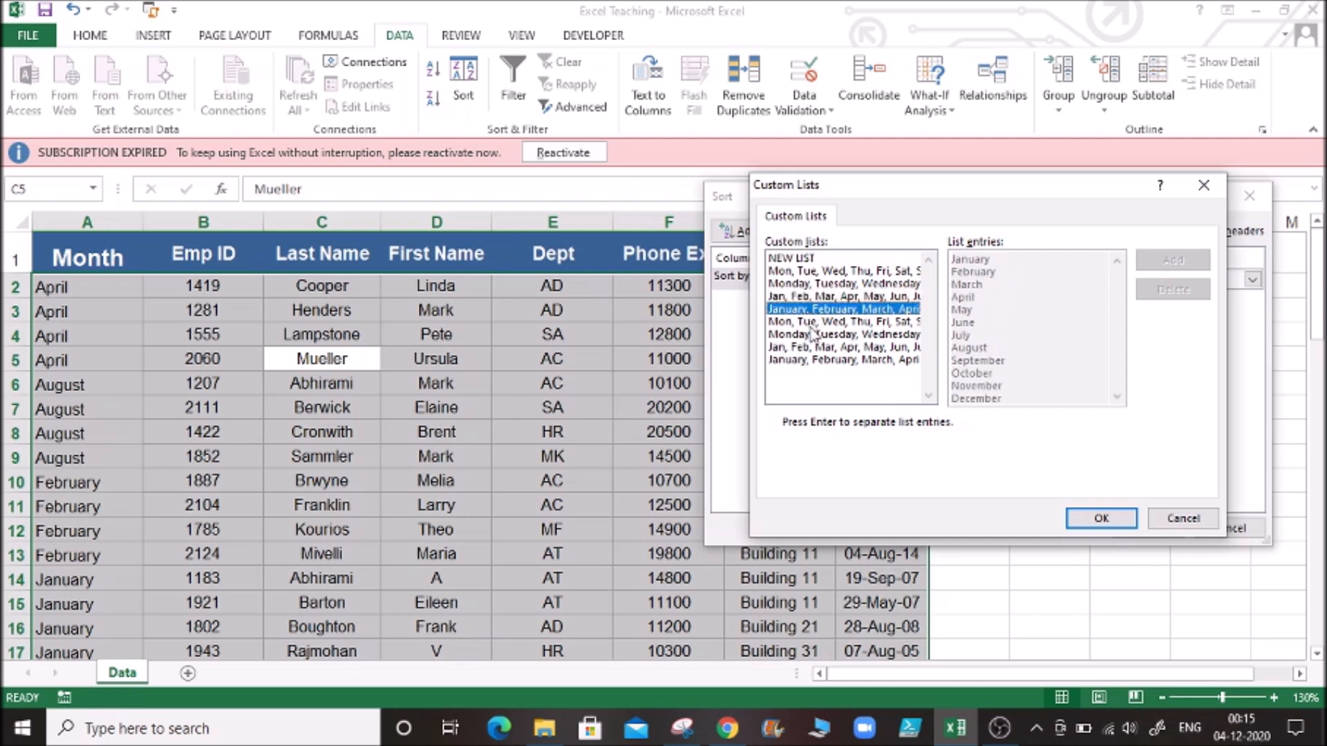
{"action": "left_click", "coordinate": [811, 335]}
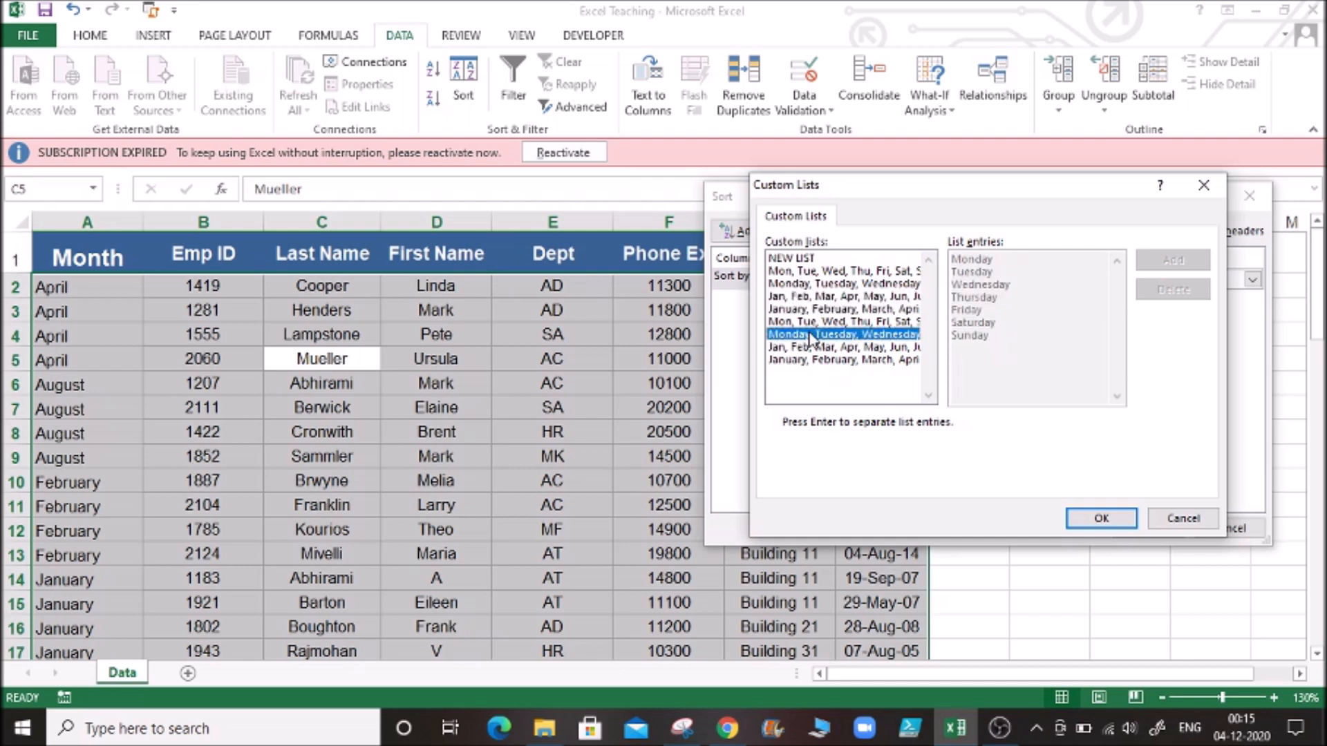
{"action": "left_click", "coordinate": [821, 361]}
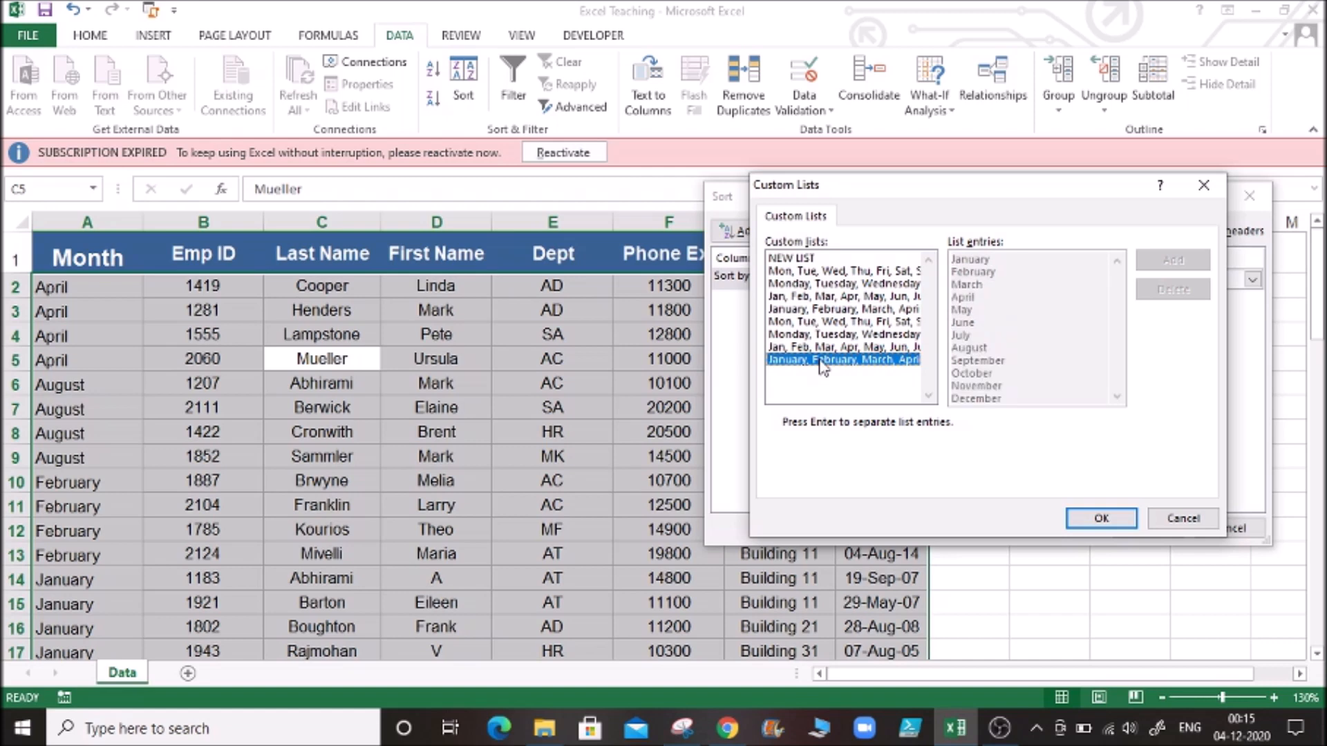
{"action": "left_click", "coordinate": [818, 348]}
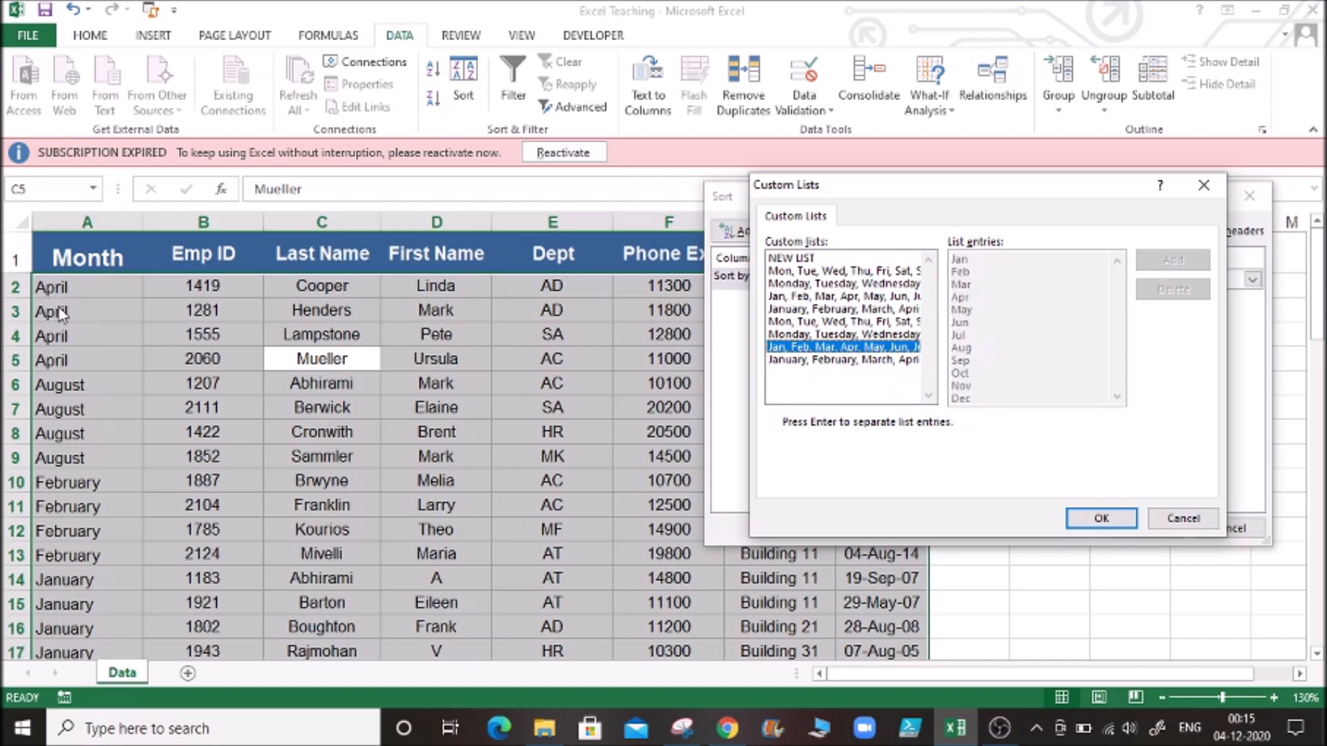
- Sort the table by Month using the January, February, March, April custom list, and check the order of the Month column
{"action": "left_click", "coordinate": [836, 311]}
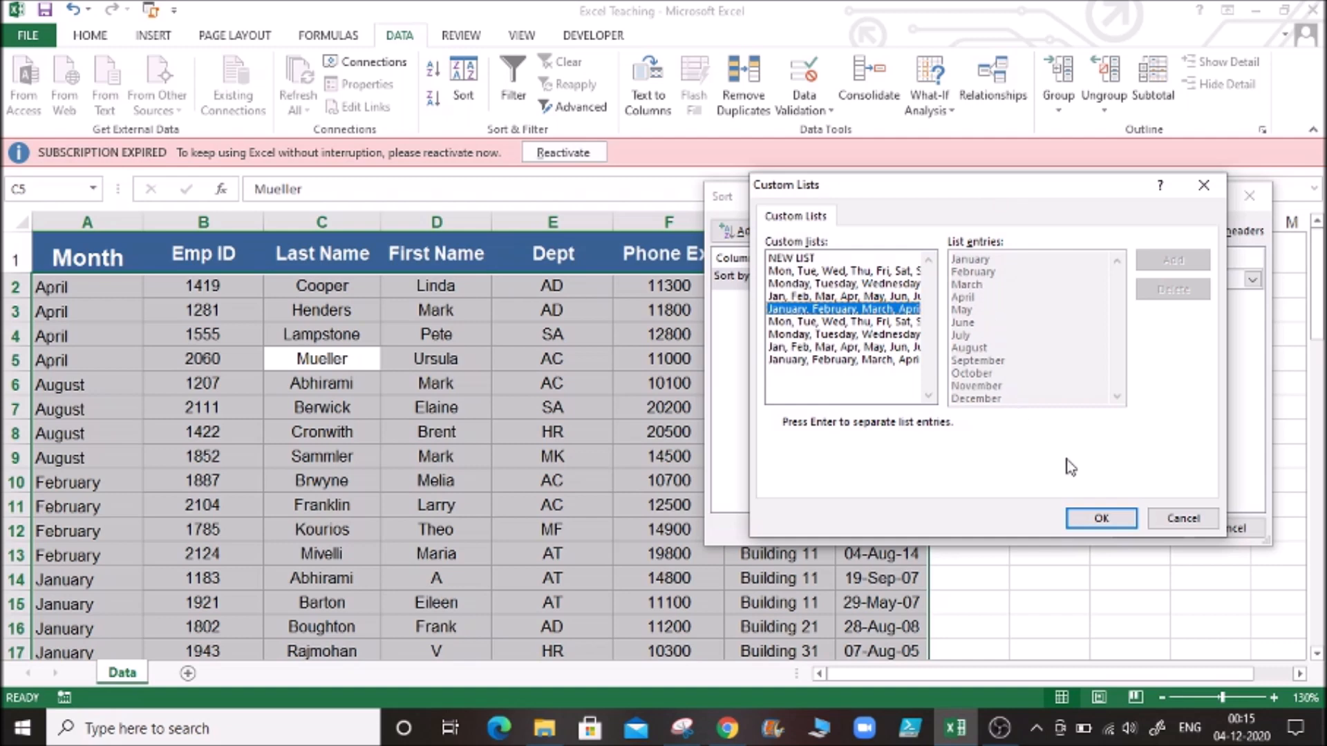
{"action": "left_click", "coordinate": [1100, 519]}
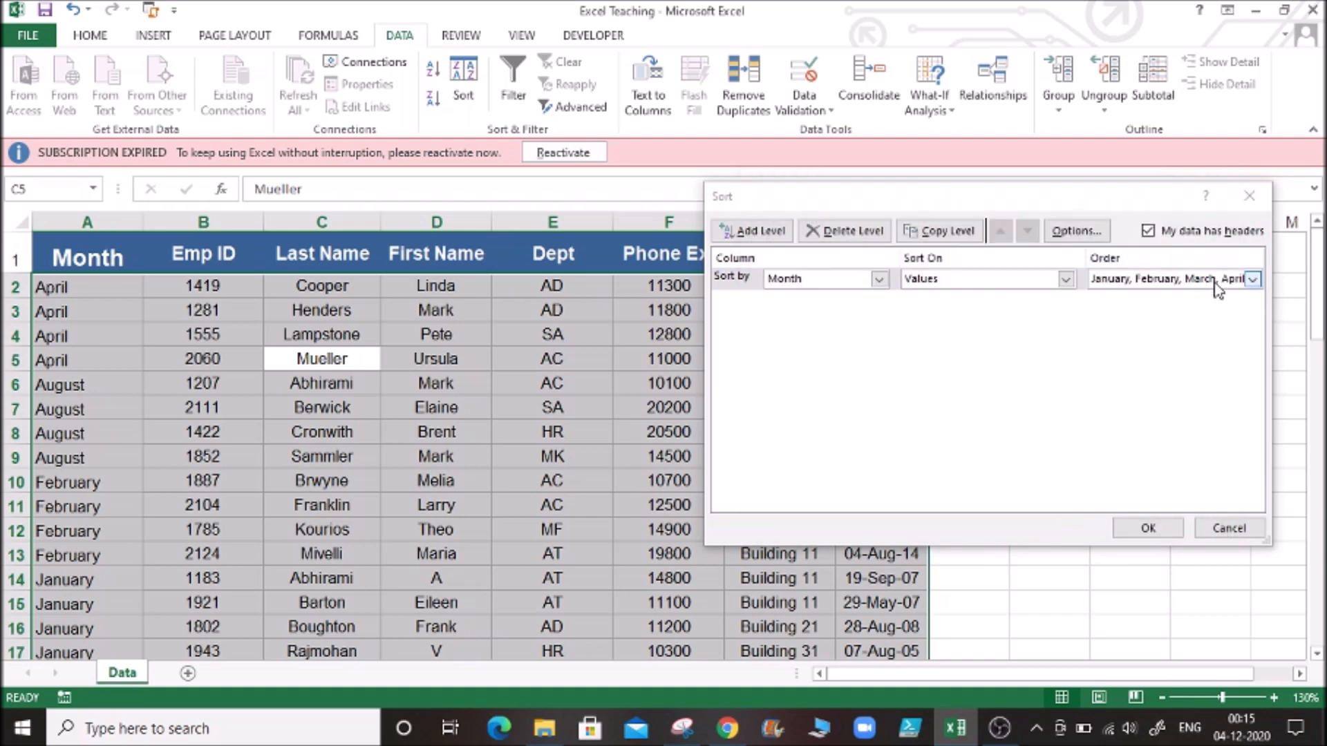
{"action": "left_click", "coordinate": [1252, 279]}
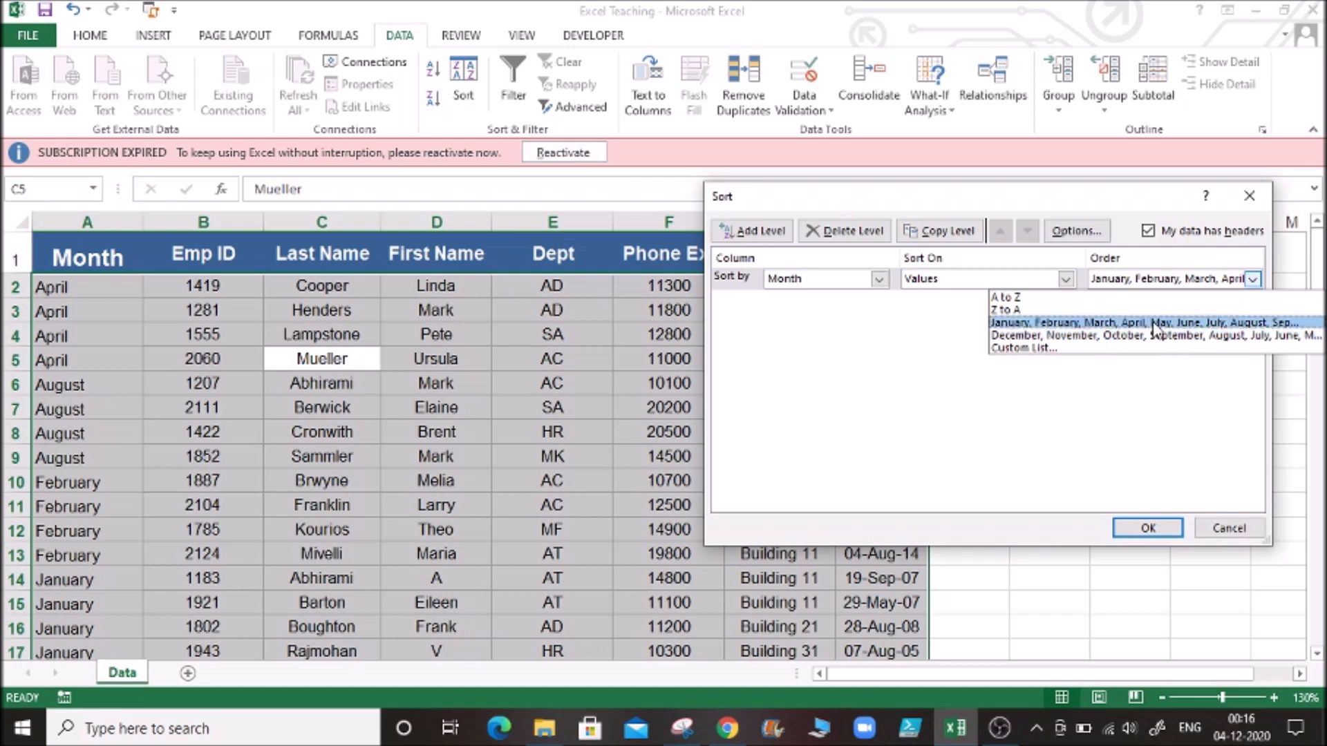
{"action": "left_click", "coordinate": [1207, 324]}
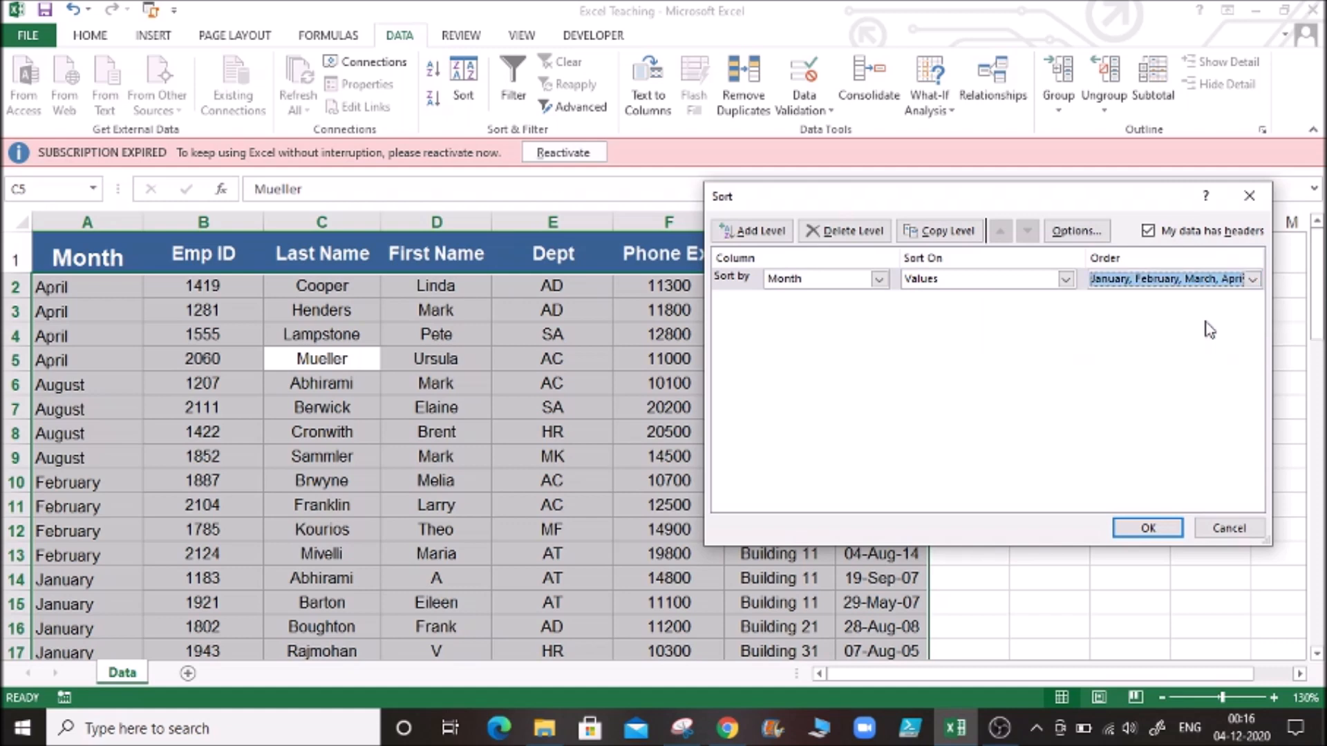
{"action": "left_click", "coordinate": [1144, 530]}
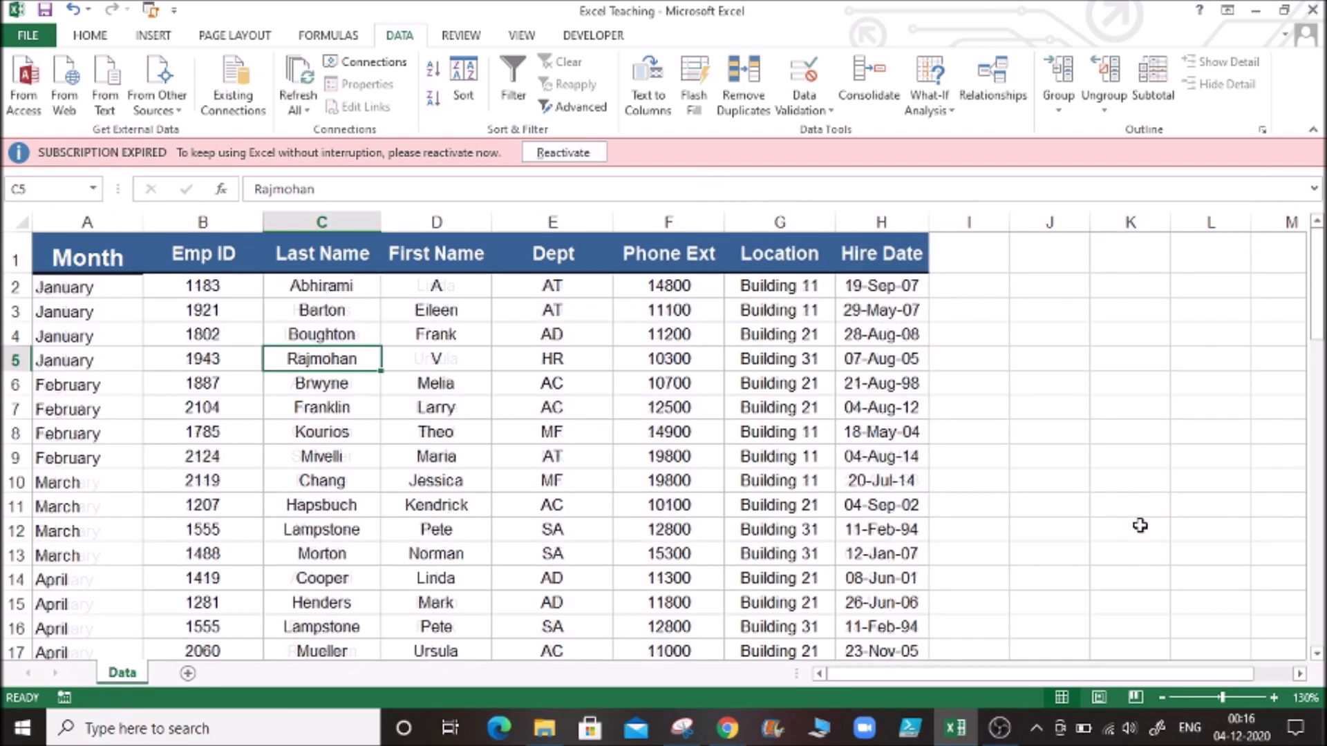
{"action": "left_click", "coordinate": [114, 316]}
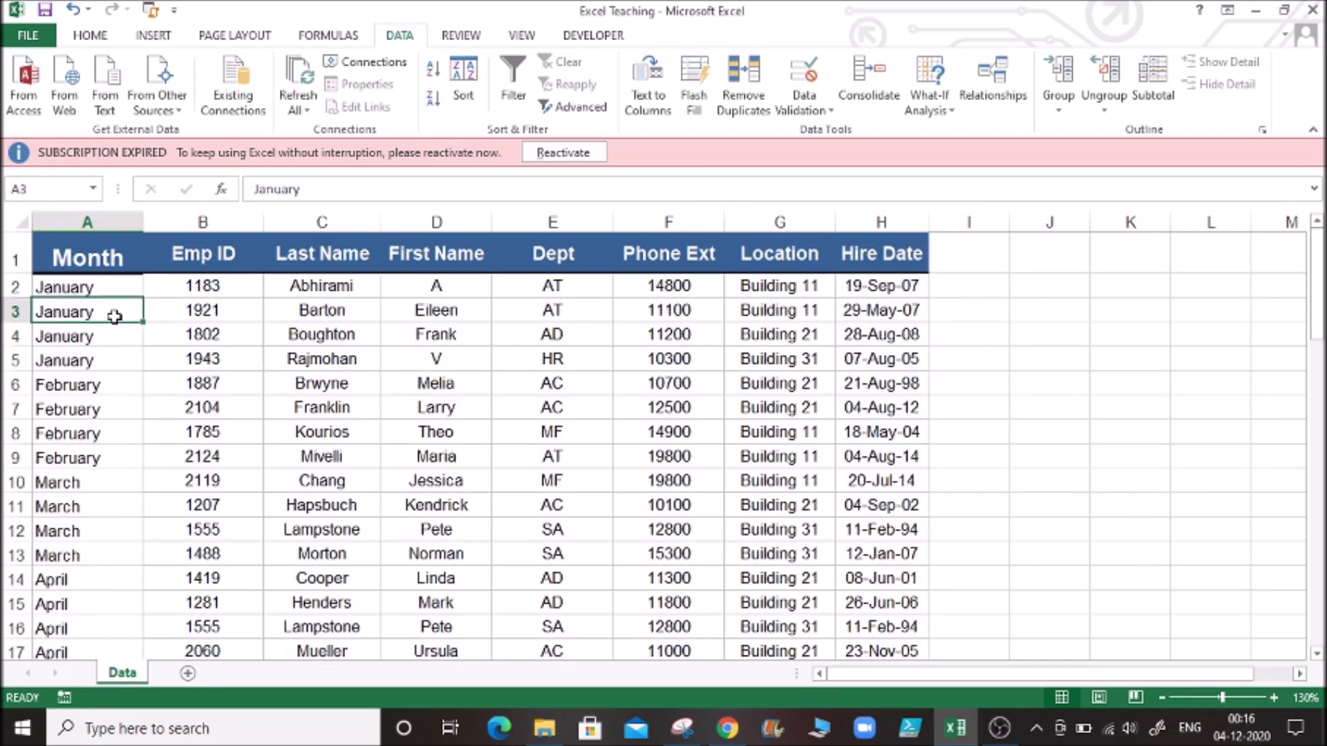
{"action": "left_click", "coordinate": [97, 413]}
{"action": "left_click", "coordinate": [94, 509]}
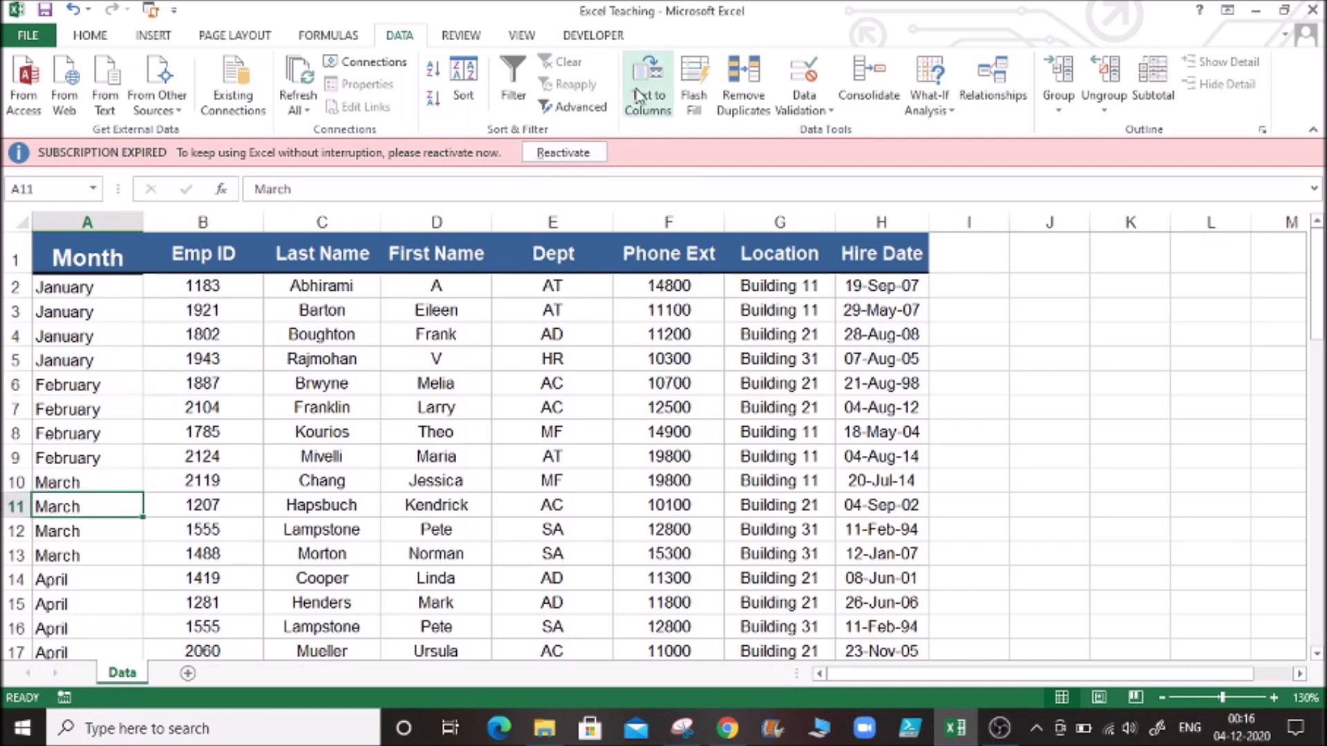
- Re-sort the table by Month in the reverse calendar order starting December, November, October, and check the first rows
{"action": "left_click", "coordinate": [463, 90]}
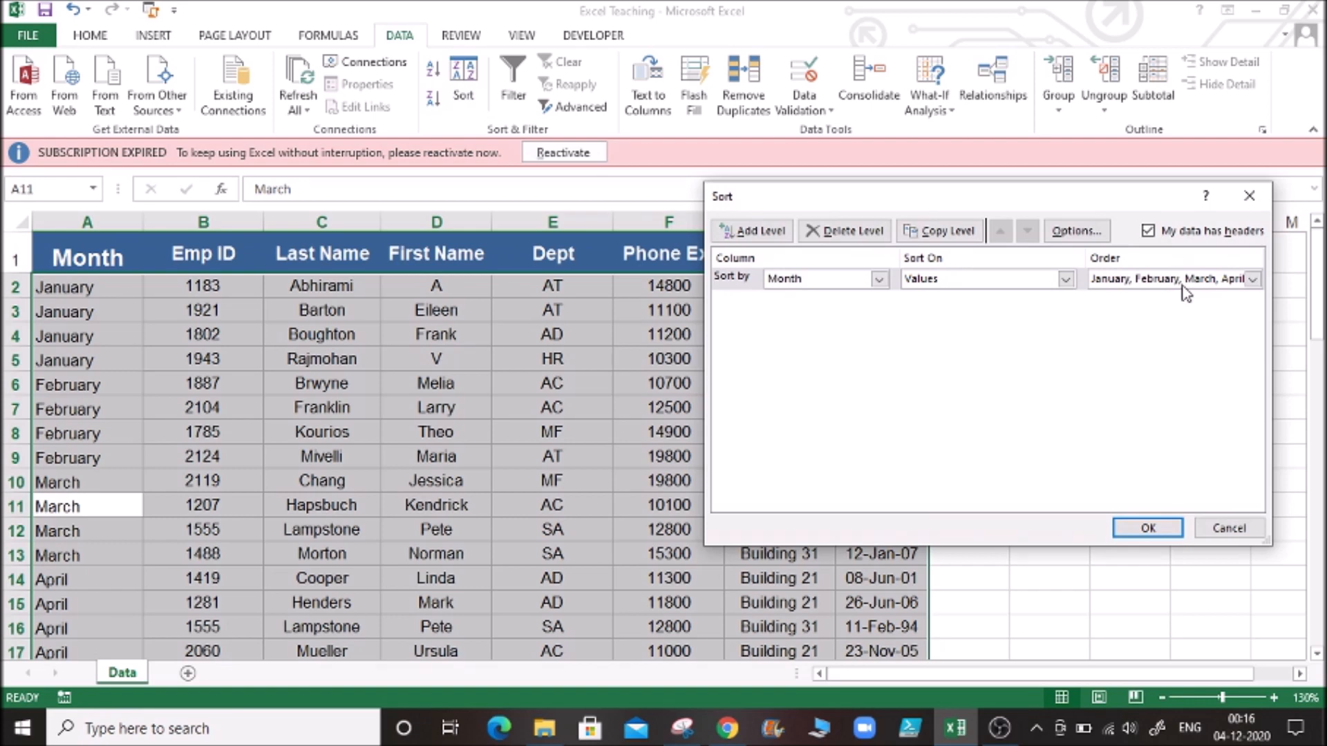
{"action": "left_click", "coordinate": [1251, 279]}
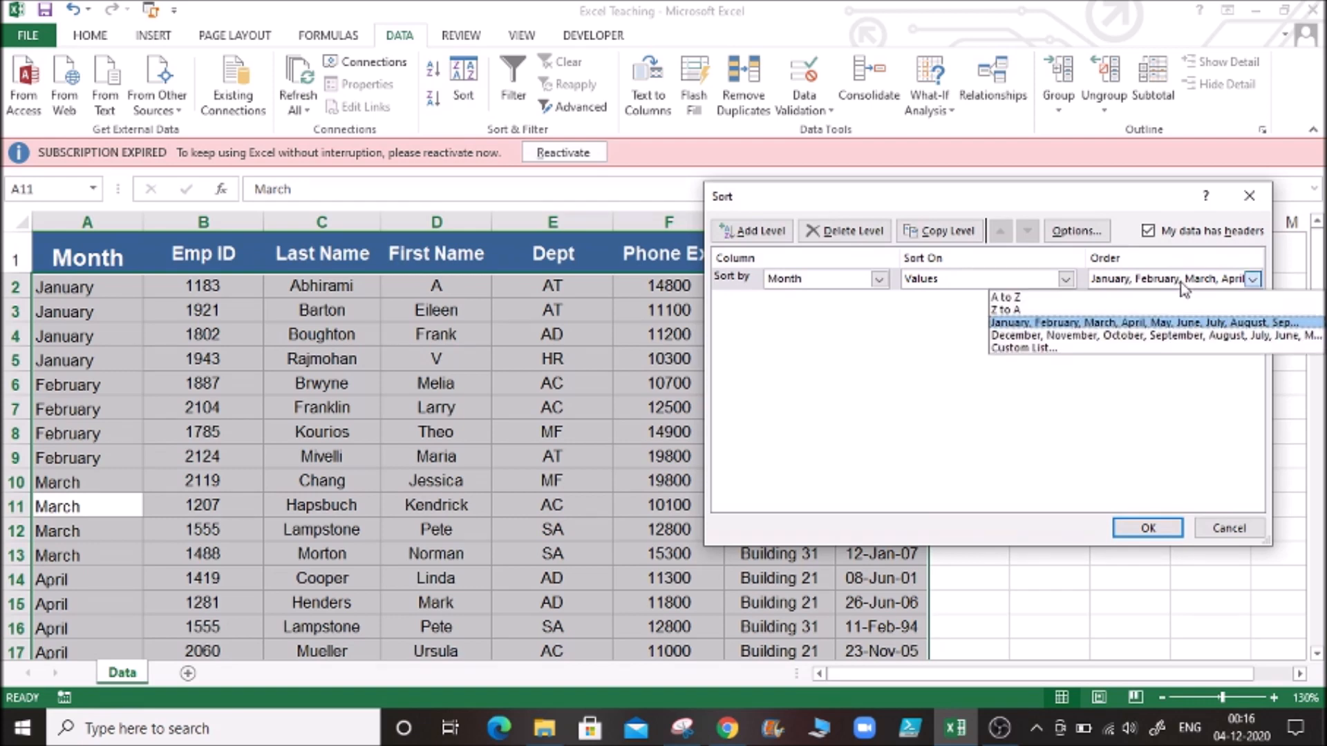
{"action": "left_click", "coordinate": [1157, 337]}
{"action": "left_click", "coordinate": [1150, 527]}
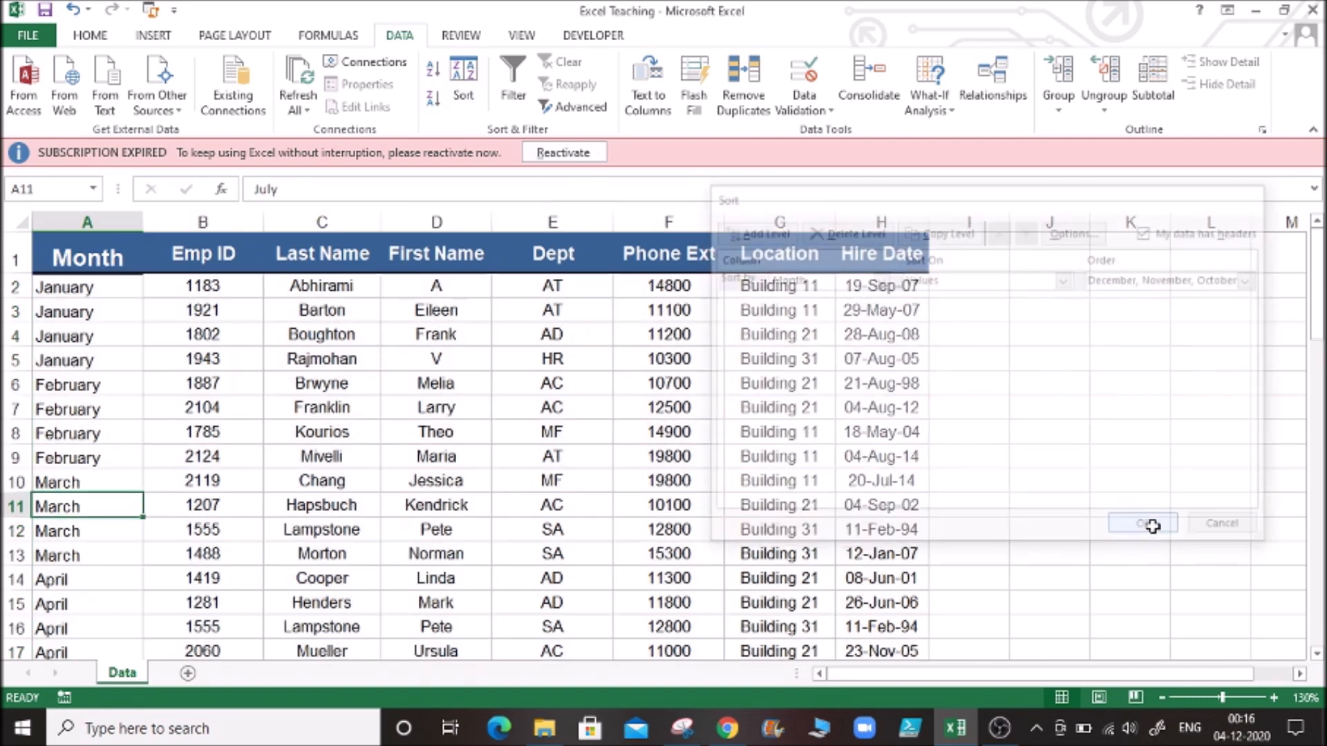
{"action": "left_click", "coordinate": [115, 304]}
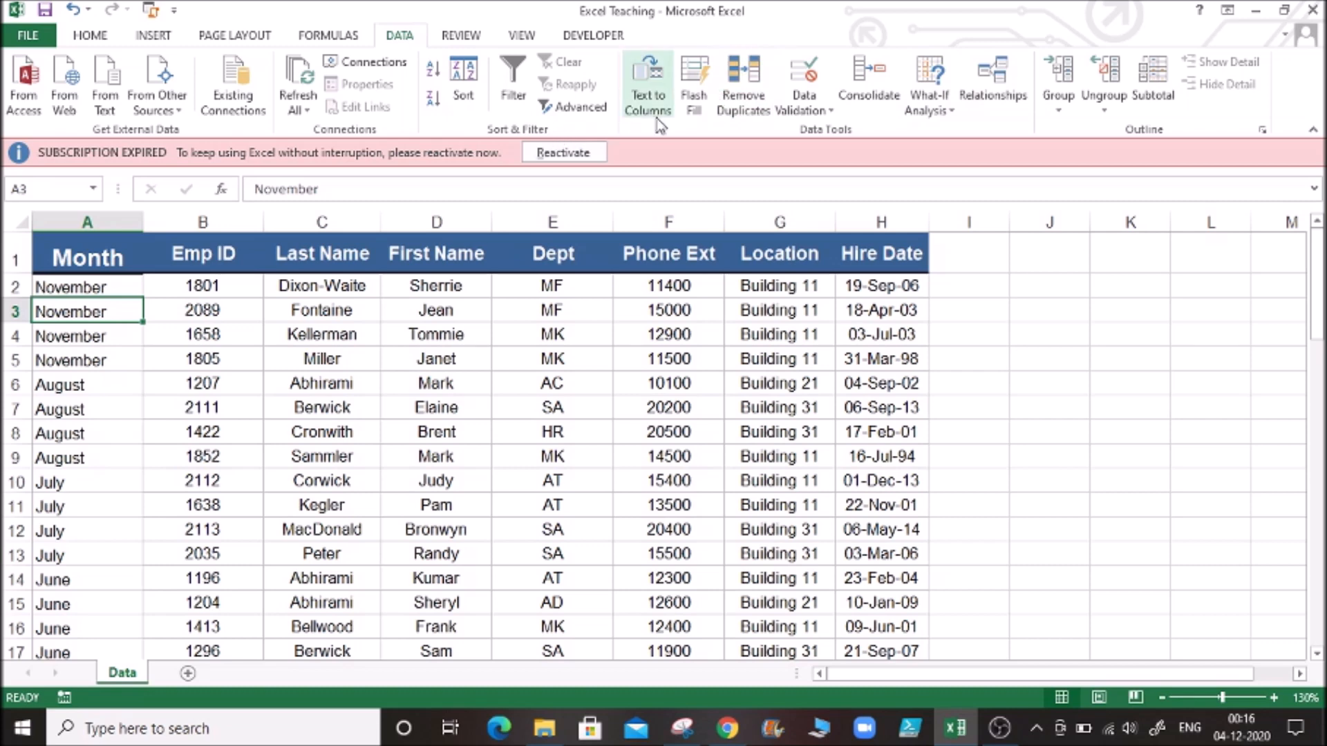
- Reopen the sort settings and bring up the custom lists for the Month level's order
{"action": "left_click", "coordinate": [463, 83]}
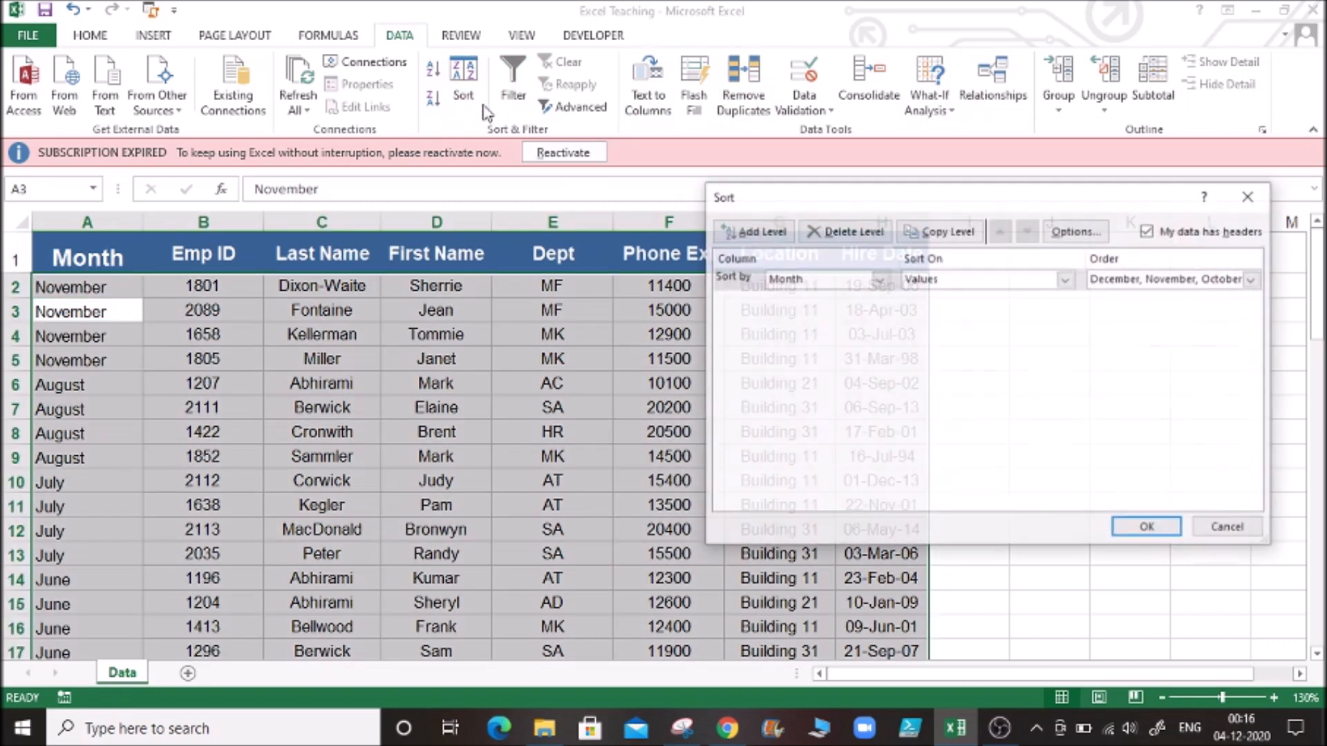
{"action": "left_click", "coordinate": [1143, 282]}
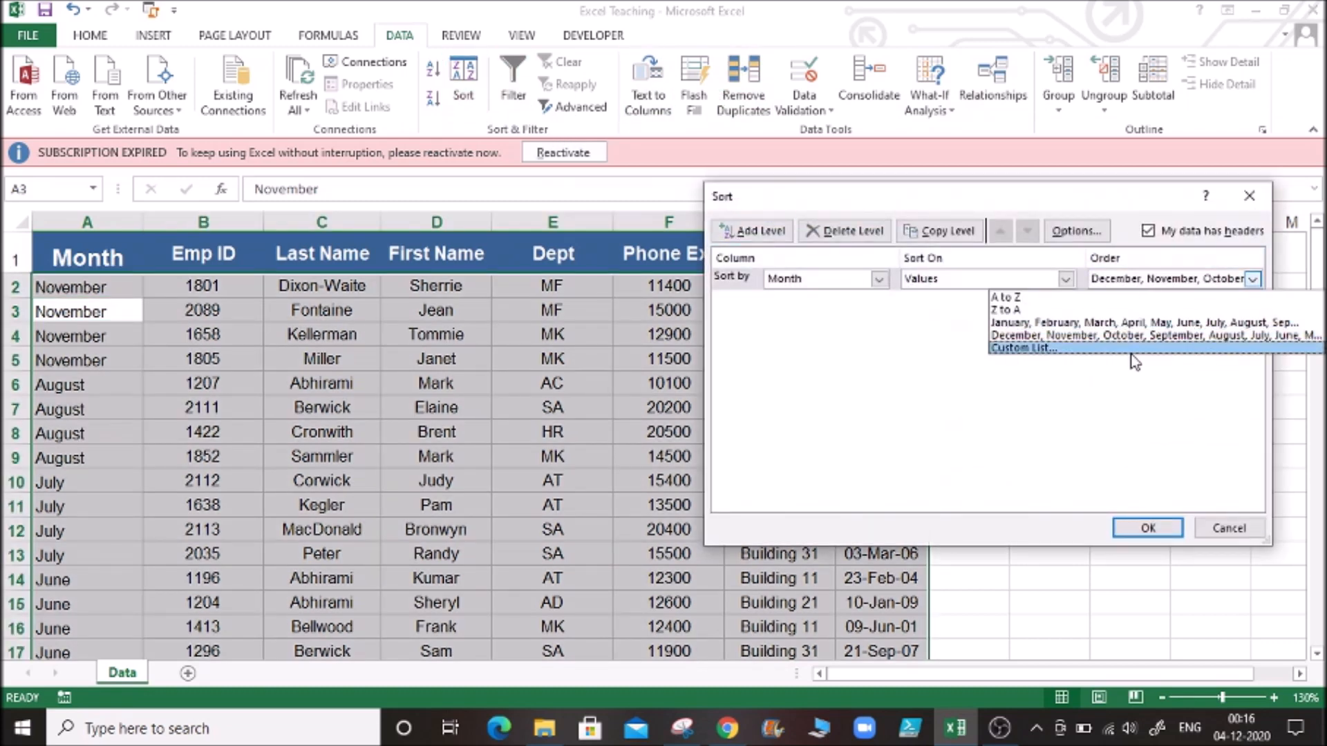
{"action": "left_click", "coordinate": [1133, 351]}
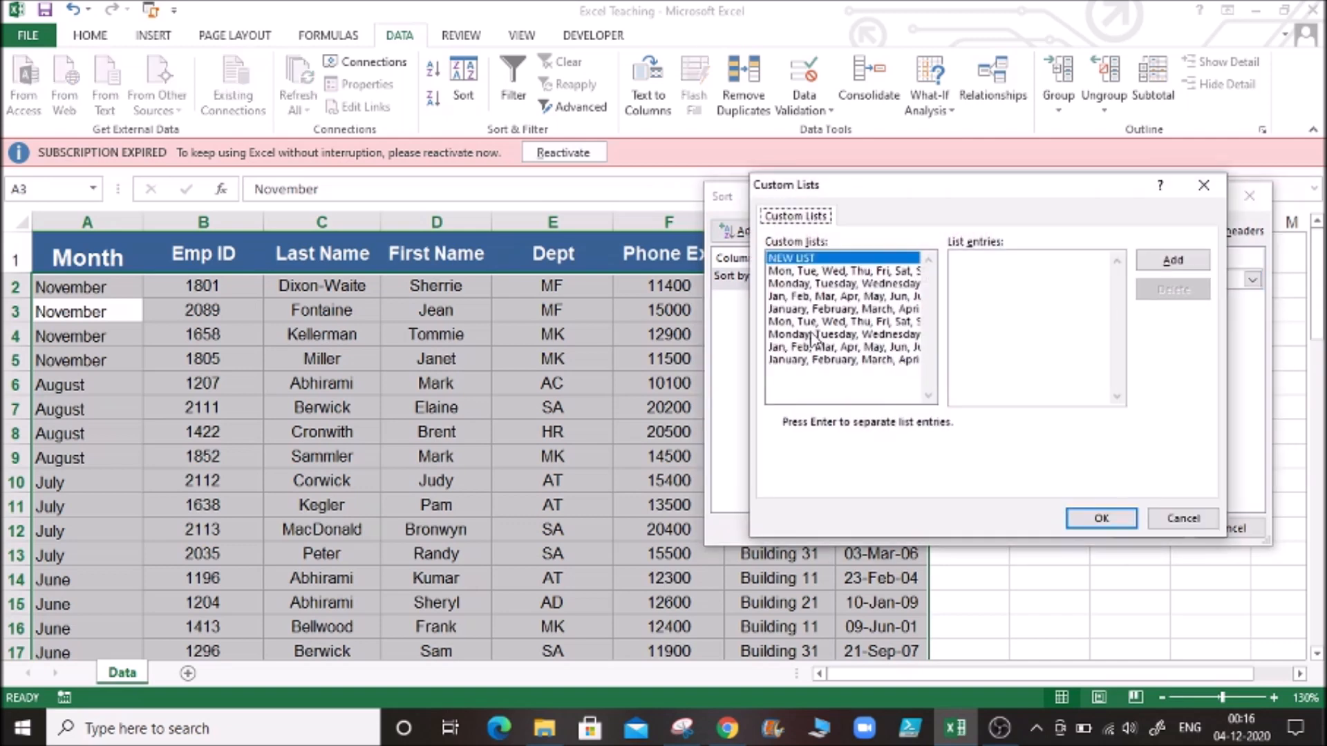